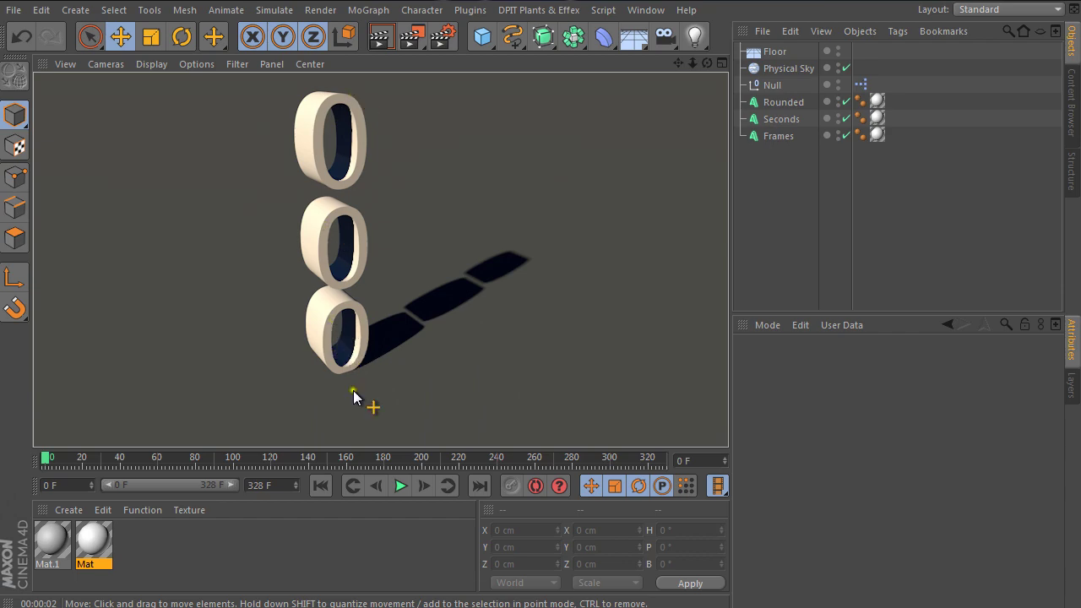
Preview the counter animation from a lower camera angle and move the playhead to frame 143
click(861, 171)
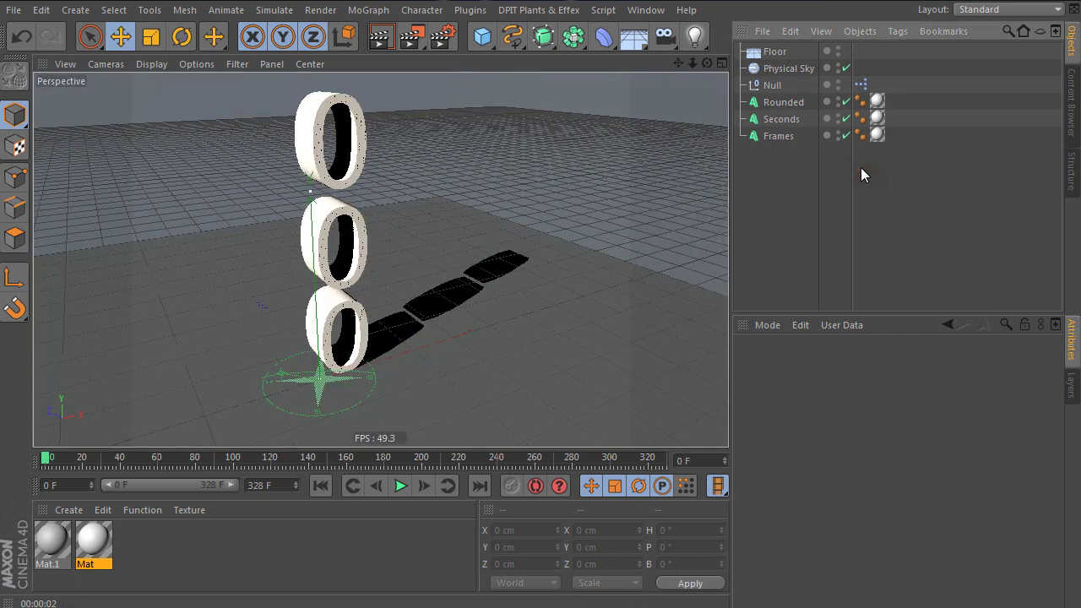
click(401, 487)
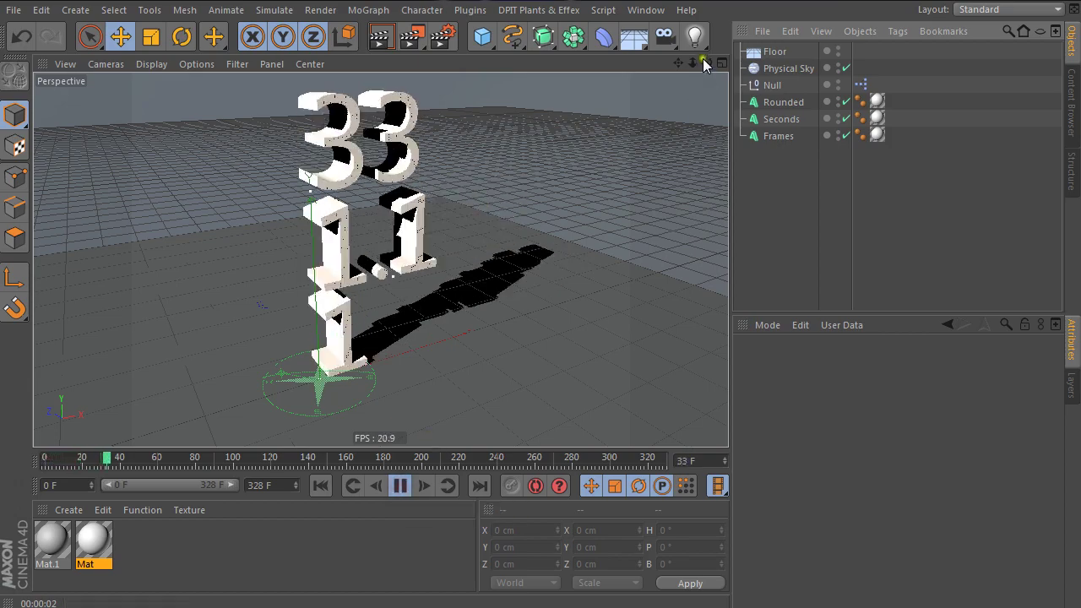
mouse_move(707, 63)
mouse_down()
mouse_move(466, 303)
mouse_move(708, 66)
mouse_up()
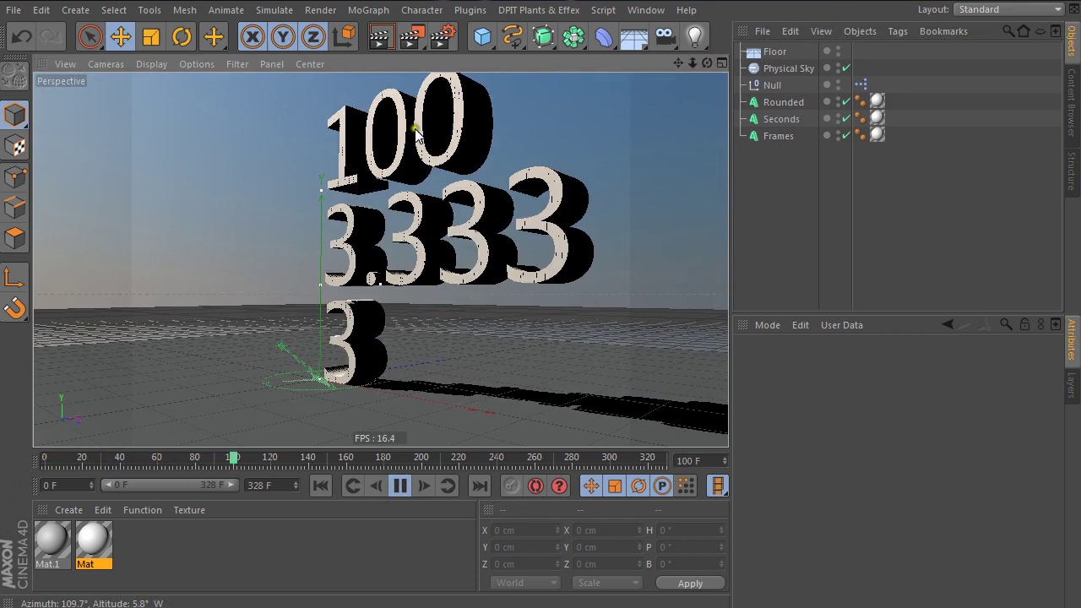
click(401, 486)
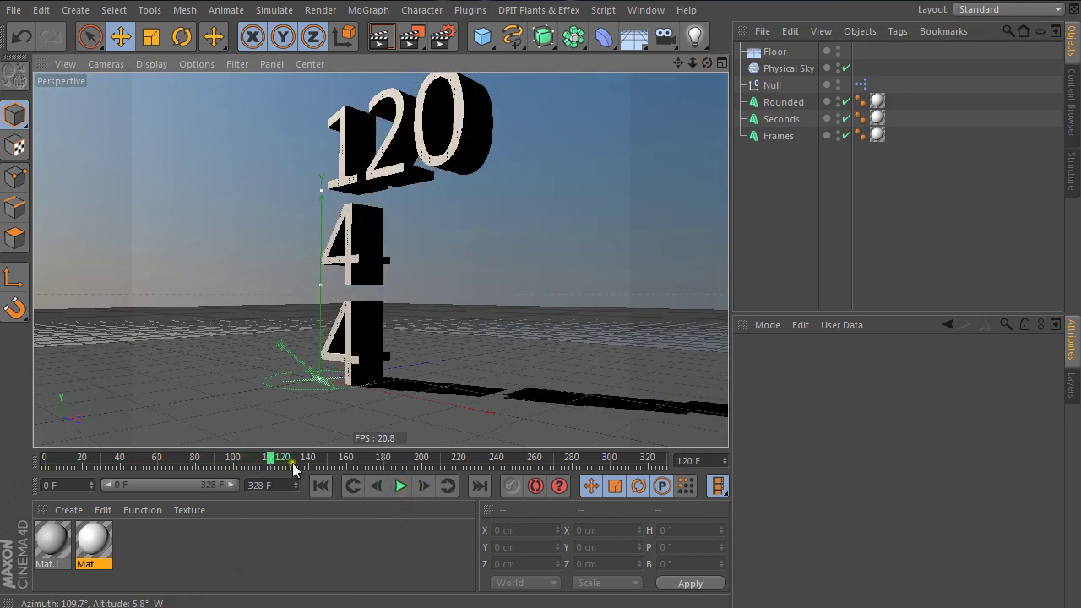
drag(268, 464, 314, 467)
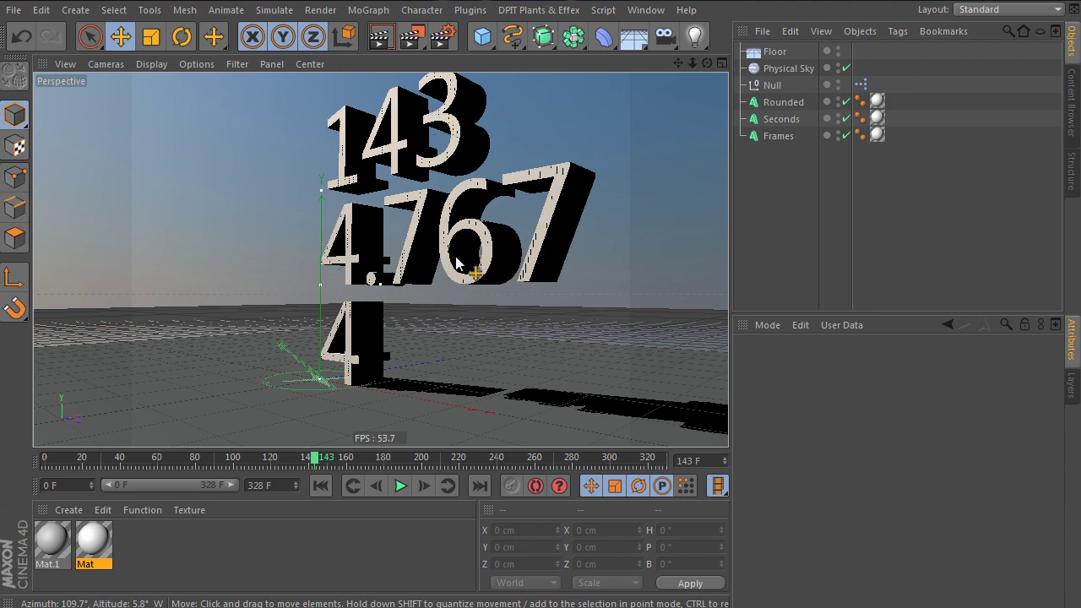
Switch to the Windows Calculator and place its window over the viewport
key(super+r)
text(ca)
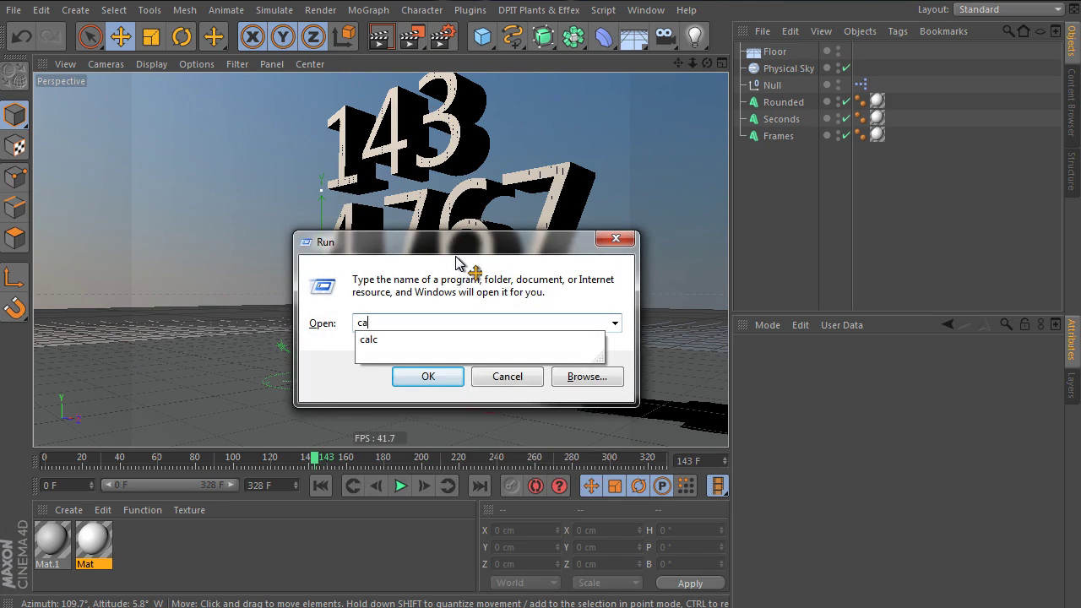
text(lc\)
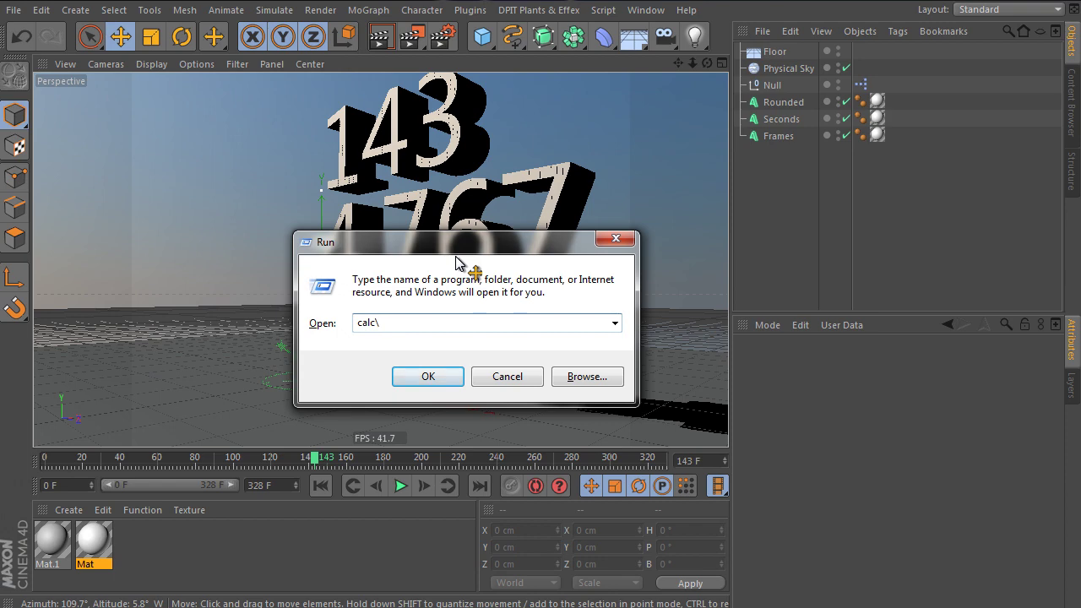
key(Return)
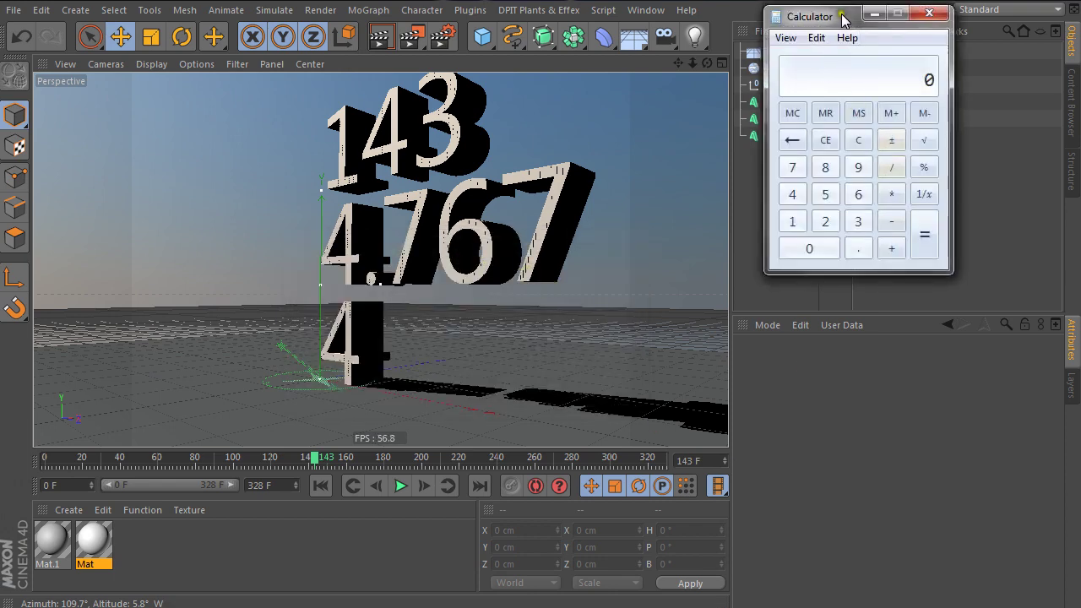
drag(841, 19, 450, 130)
Divide frame number 143 by 30 to check the seconds value, and close the calculator
click(401, 332)
click(411, 308)
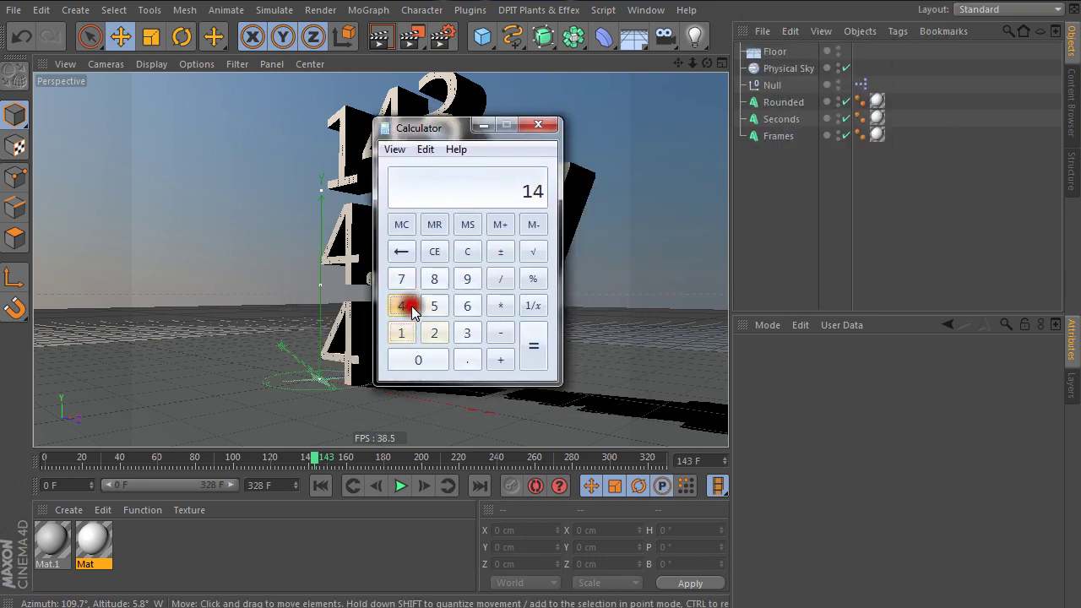
click(467, 333)
click(500, 279)
click(467, 333)
click(419, 360)
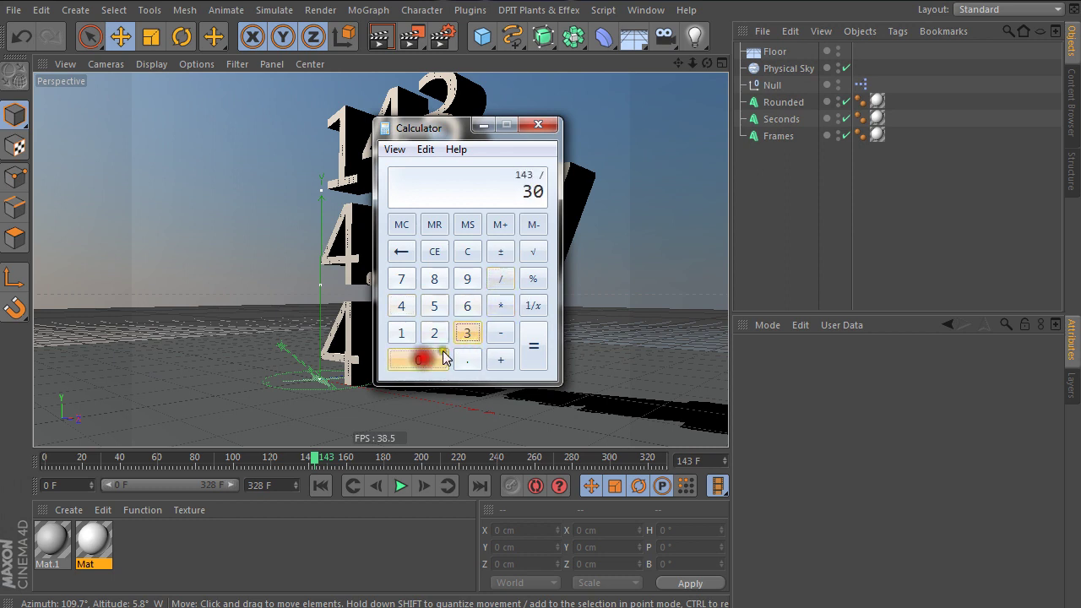
click(535, 351)
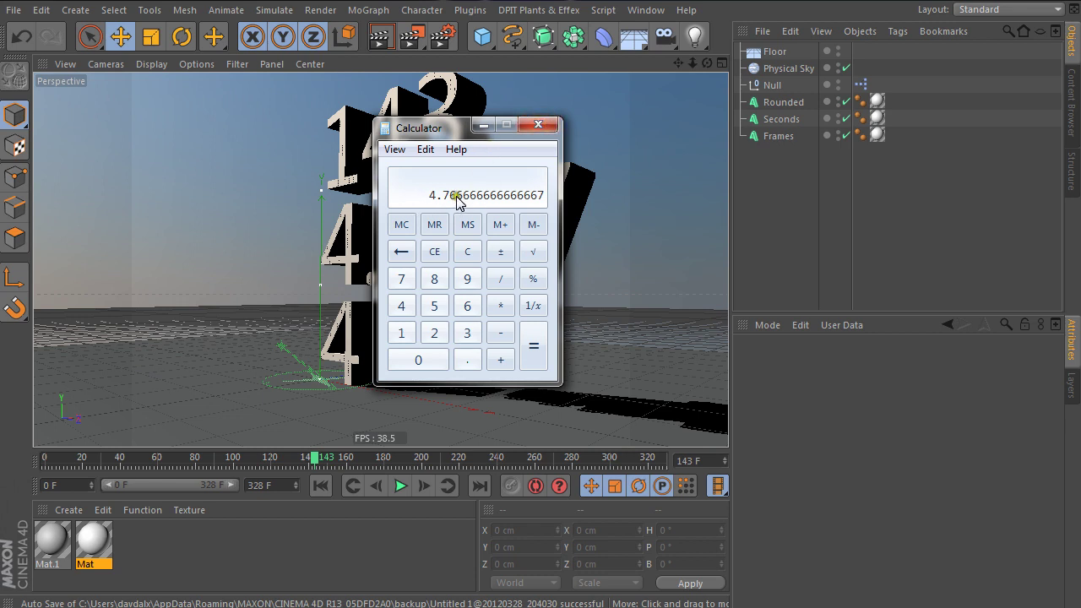
click(538, 125)
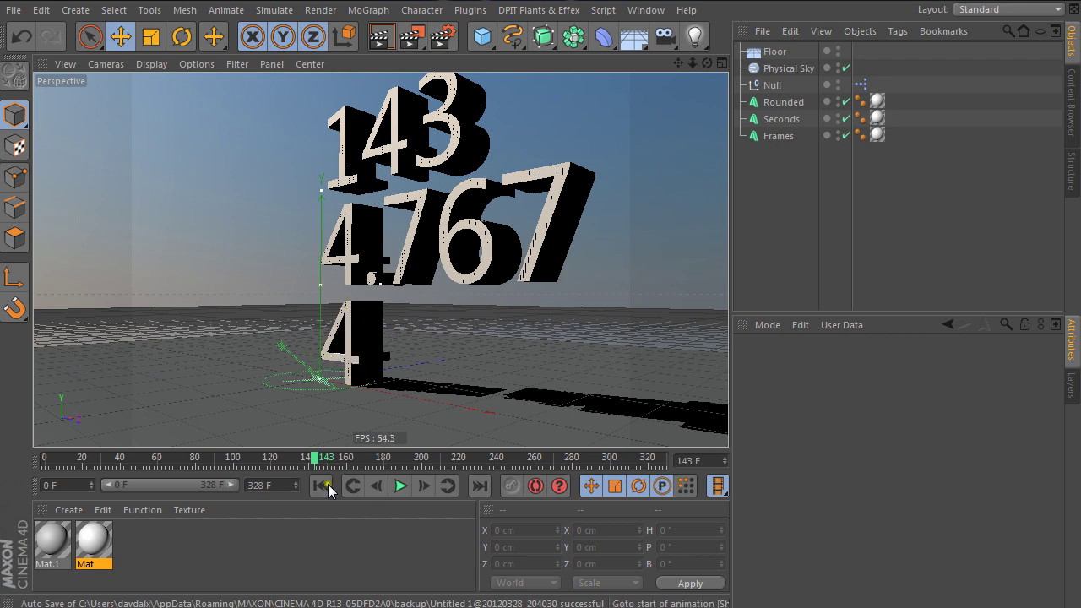
Replay the counter animation from the first frame and stop it at frame 222
click(322, 484)
click(401, 484)
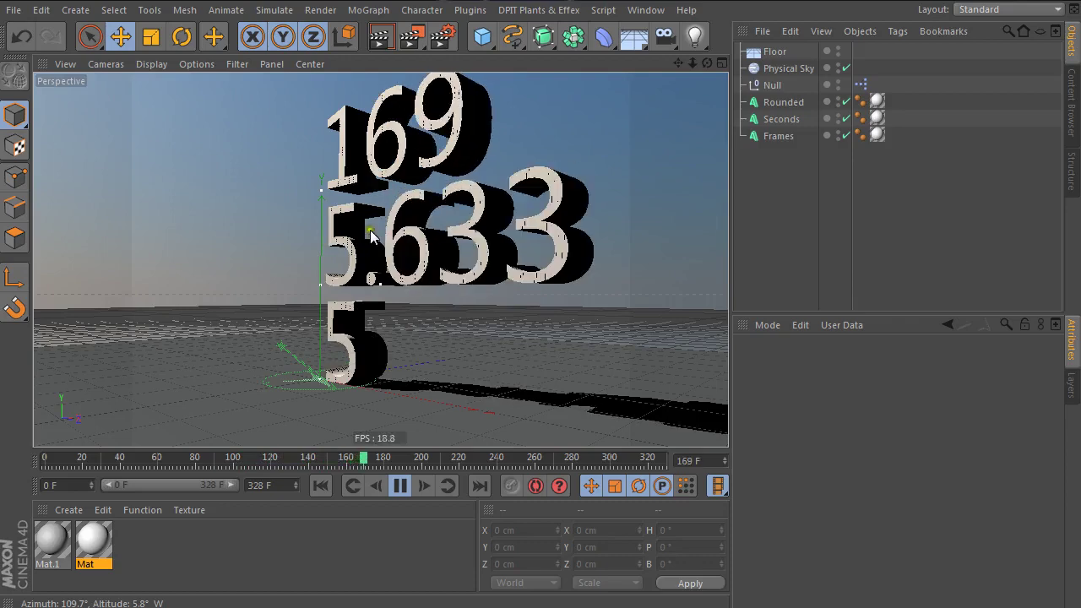
drag(676, 66, 645, 97)
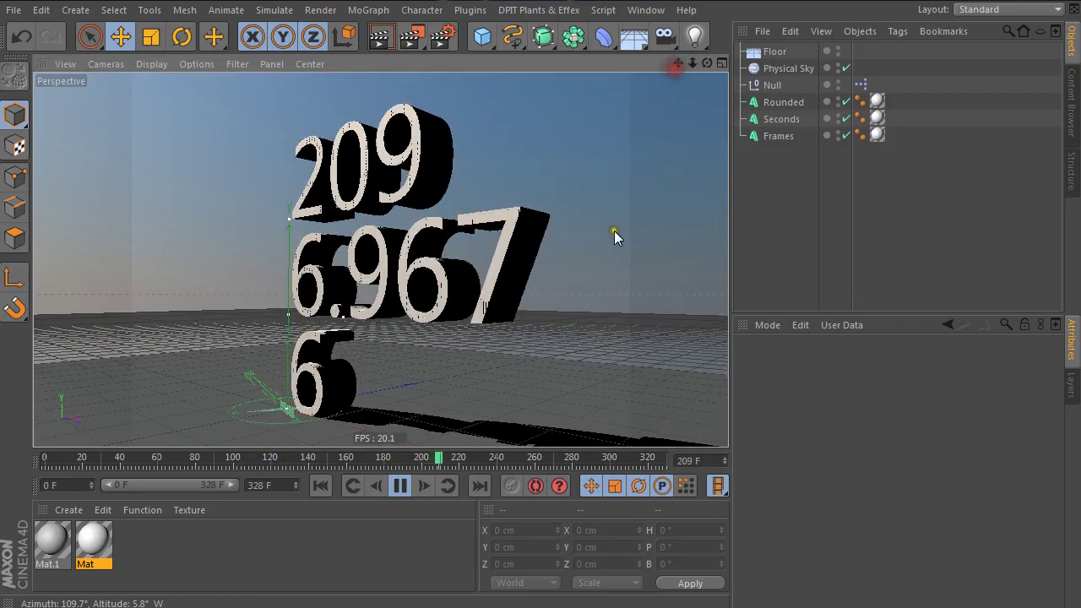
click(401, 484)
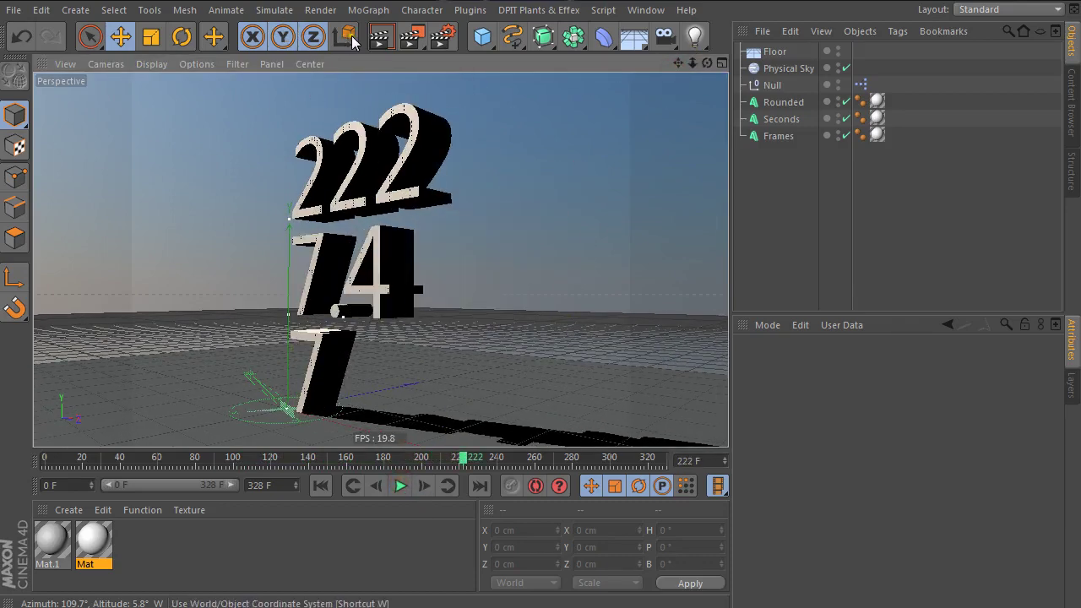
Render the viewport from the current low angle and again from a raised angle on the other side
click(382, 36)
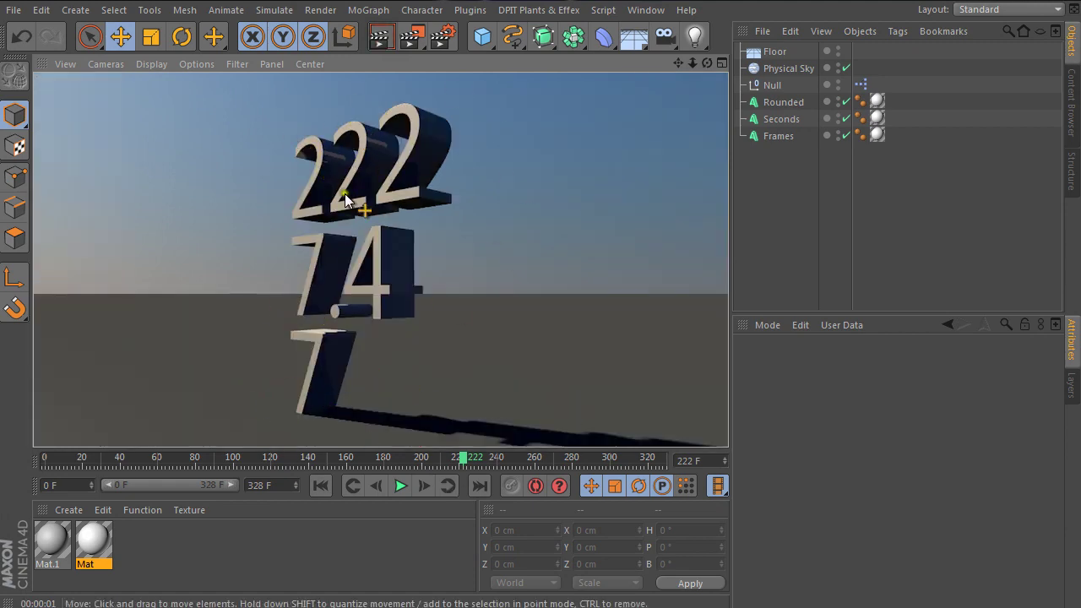
drag(707, 62, 390, 59)
click(389, 45)
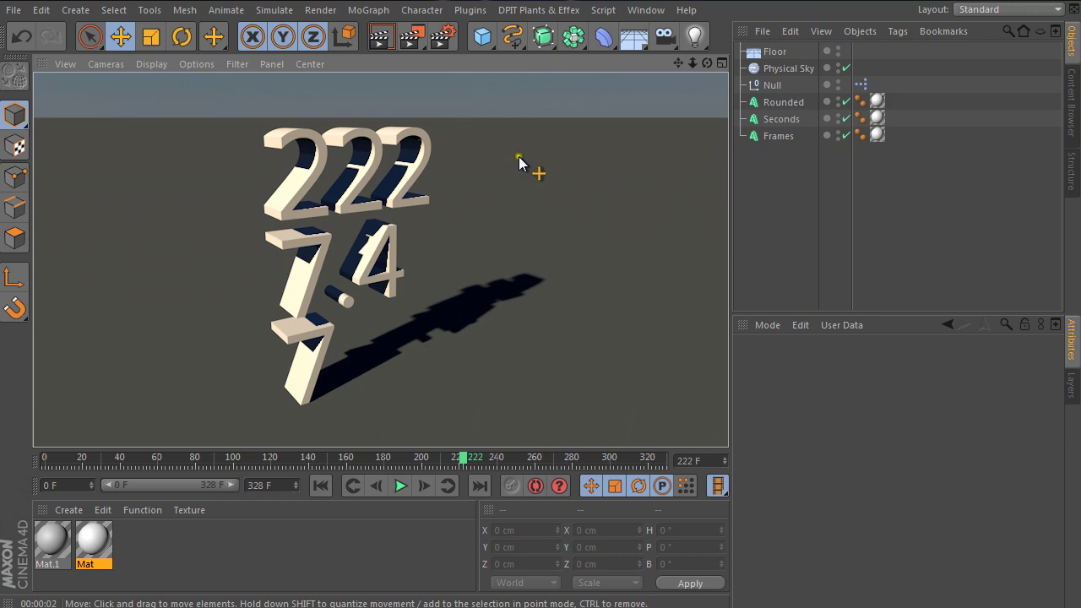
Examine the Null's XPresso node setup that feeds the Rounded, Seconds and Frames texts, and minimize its editor
click(765, 180)
click(769, 86)
click(784, 171)
click(771, 86)
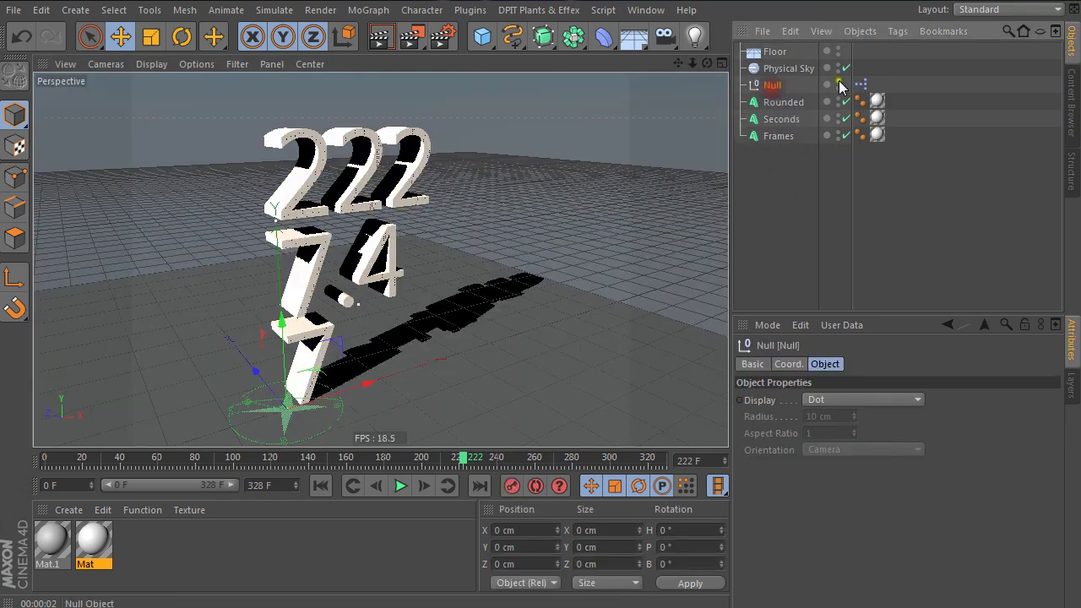
double_click(860, 84)
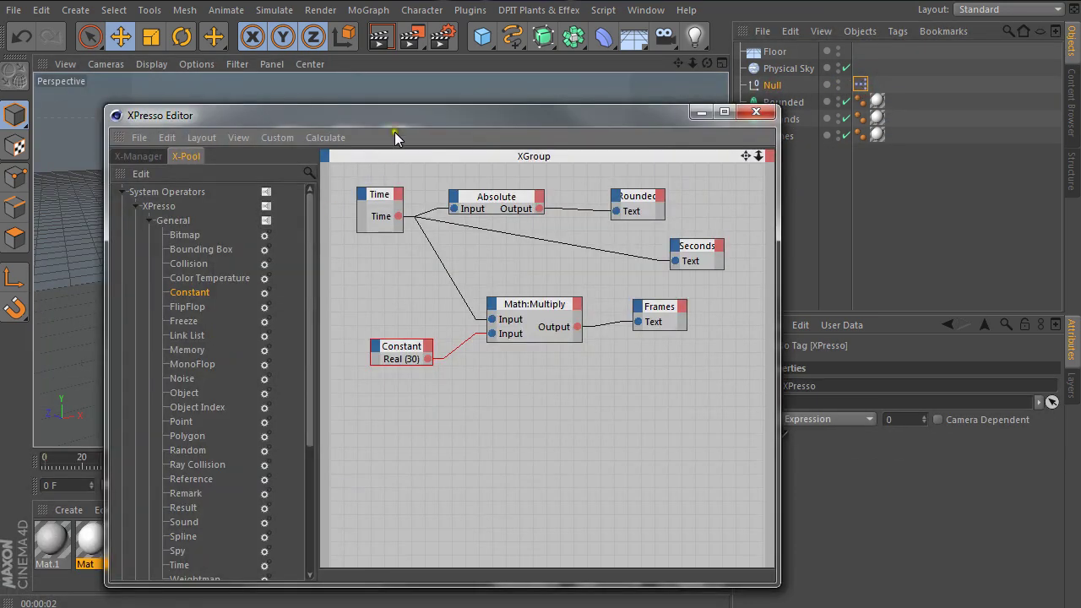
drag(394, 131, 702, 233)
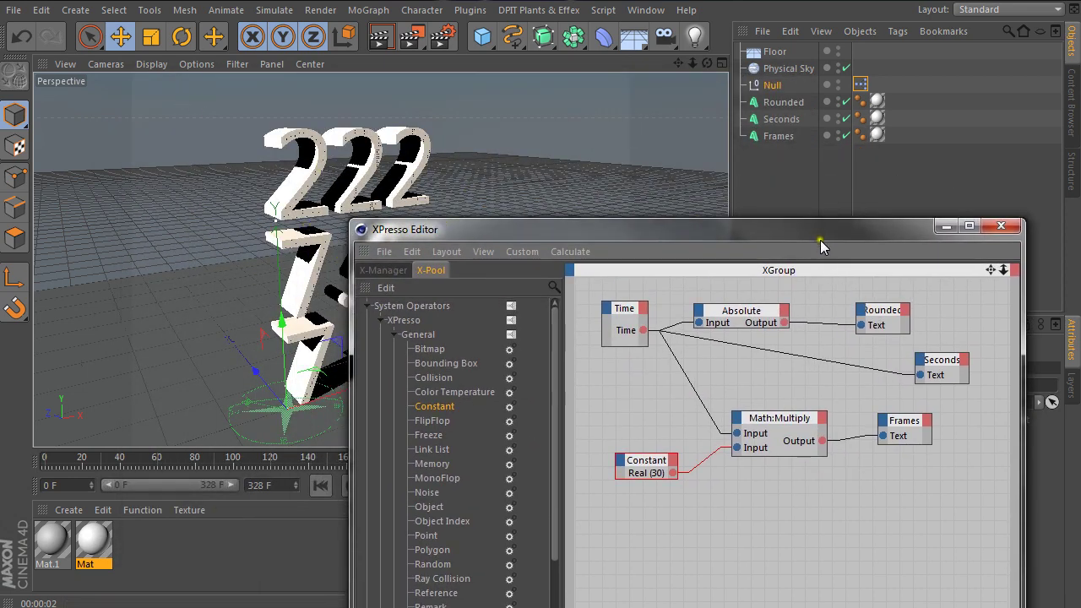
drag(820, 240, 428, 155)
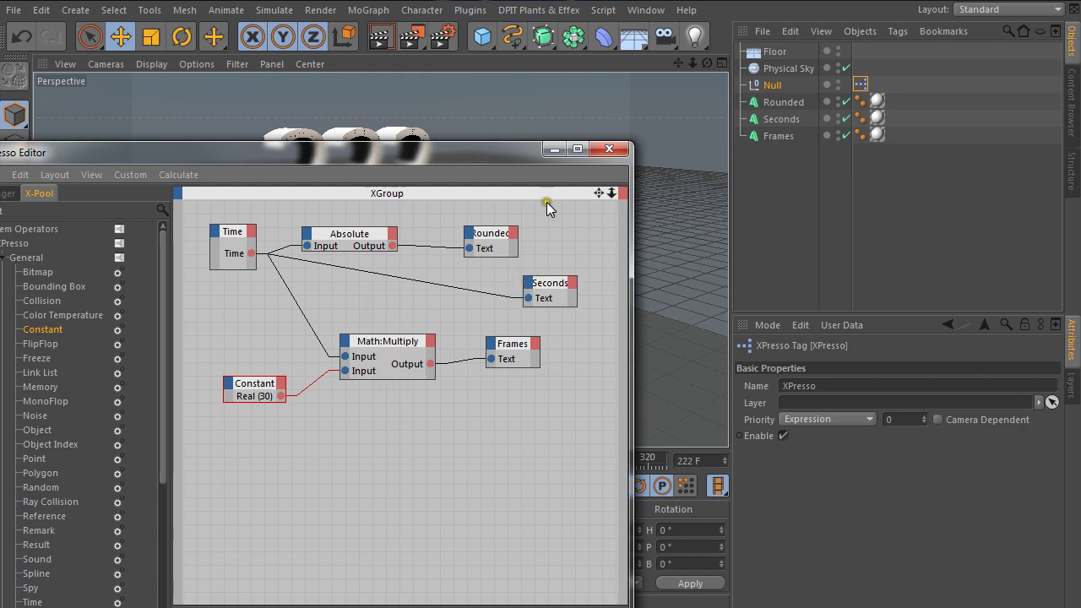
click(557, 154)
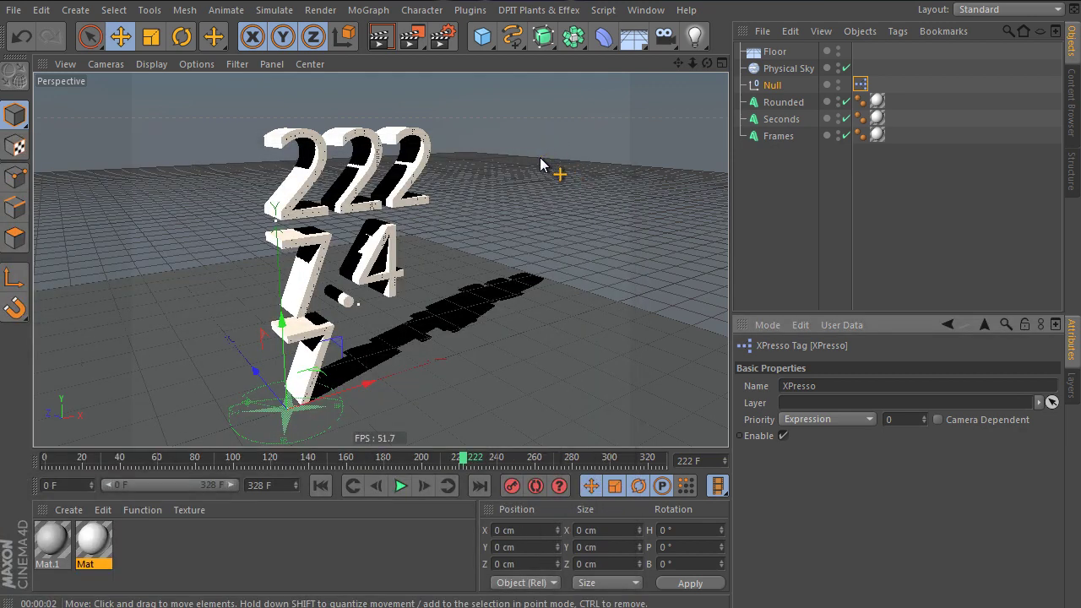
click(230, 517)
click(92, 607)
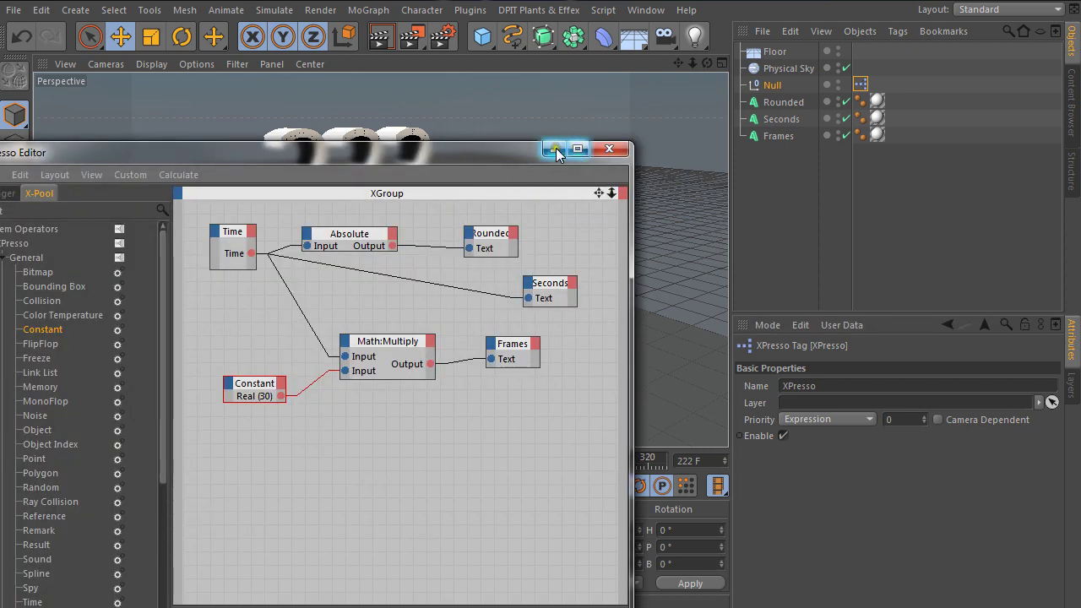
click(554, 150)
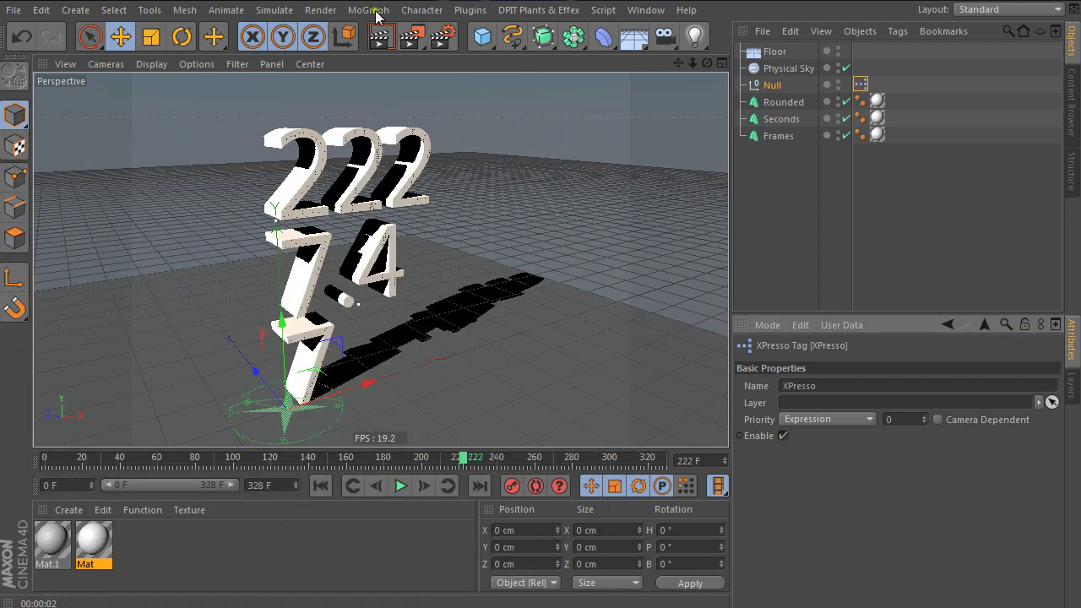
Play the counter animation from the start and pause it at frame 48
click(320, 485)
click(400, 485)
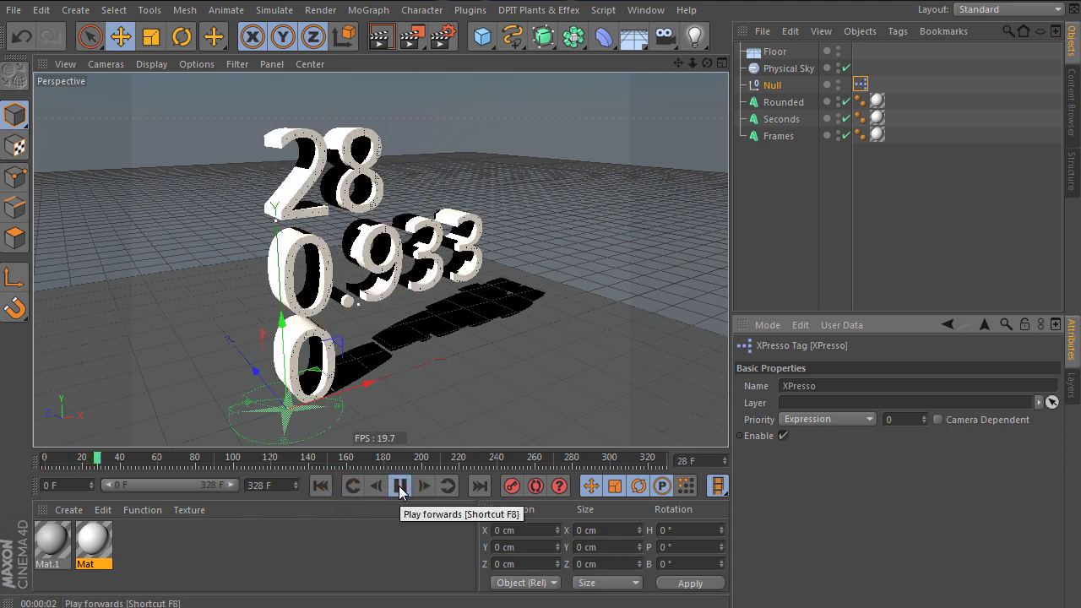
click(401, 485)
Create a new project and add a MoText object to it
click(13, 9)
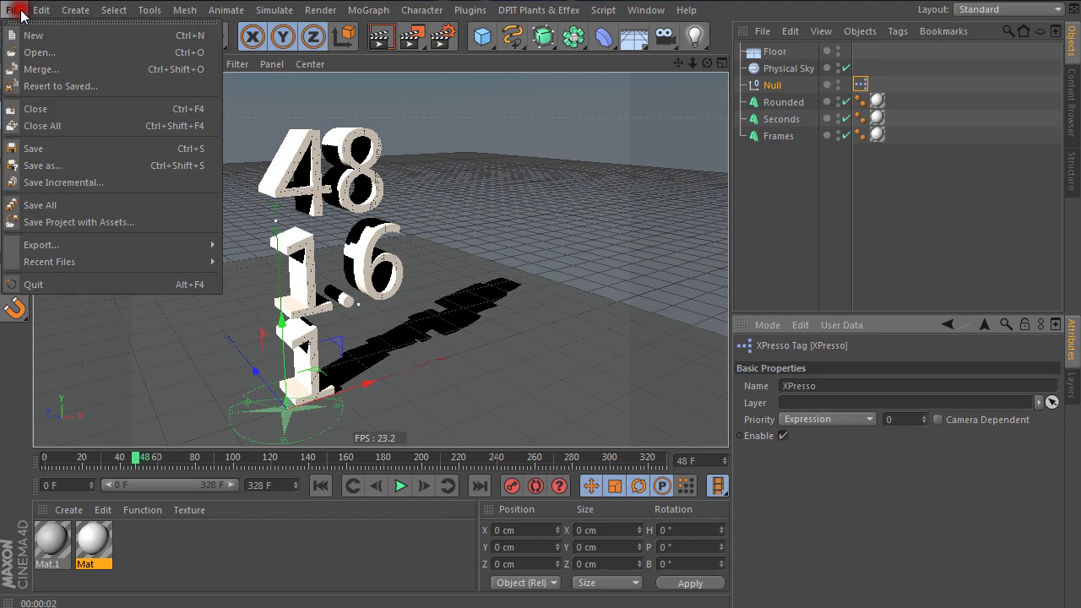
click(34, 34)
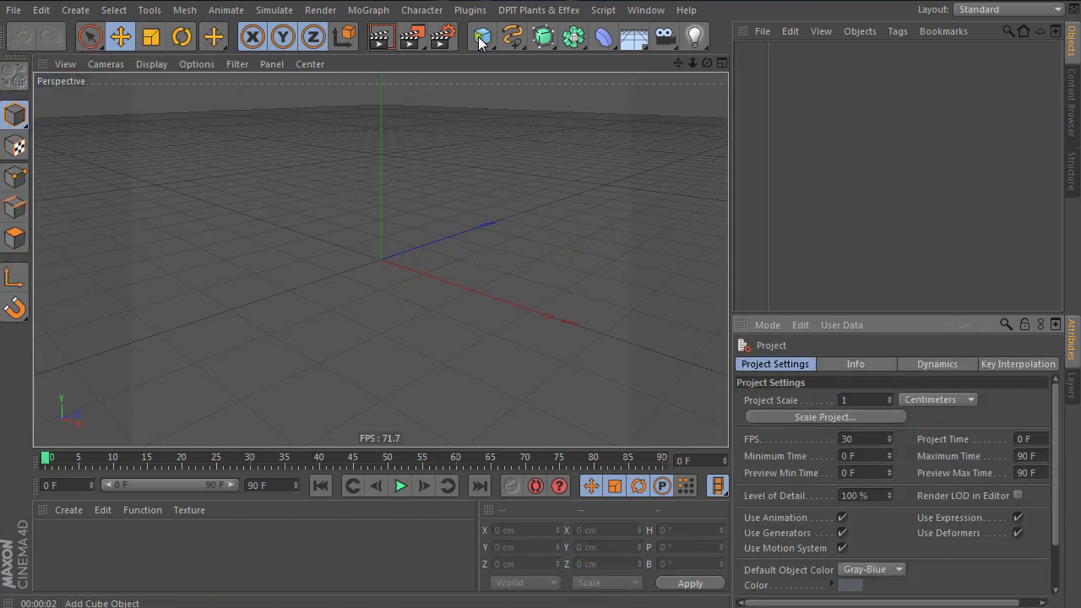
click(361, 10)
click(390, 191)
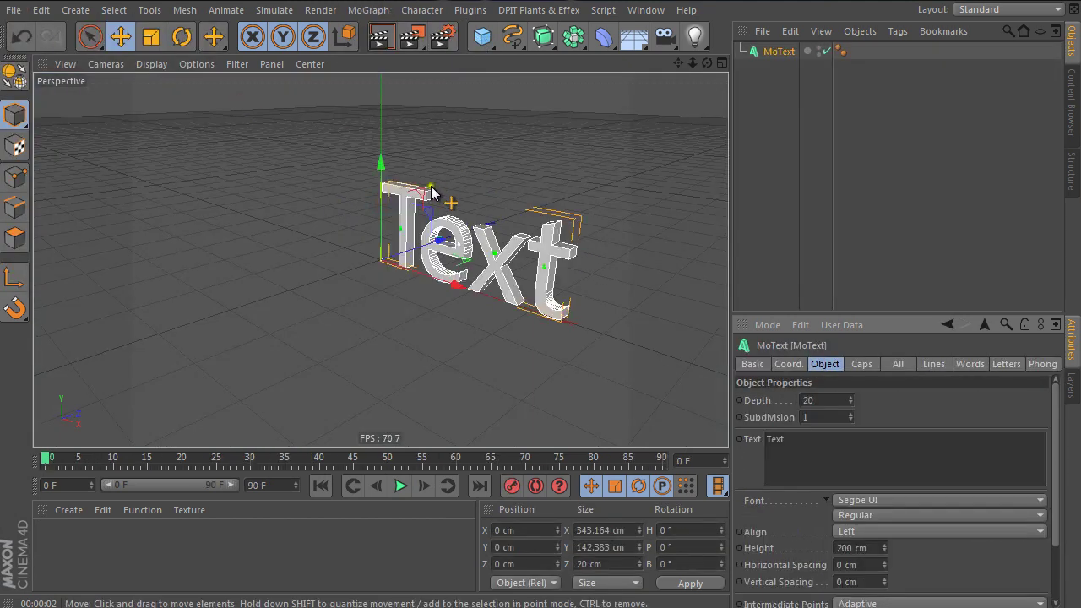
click(825, 188)
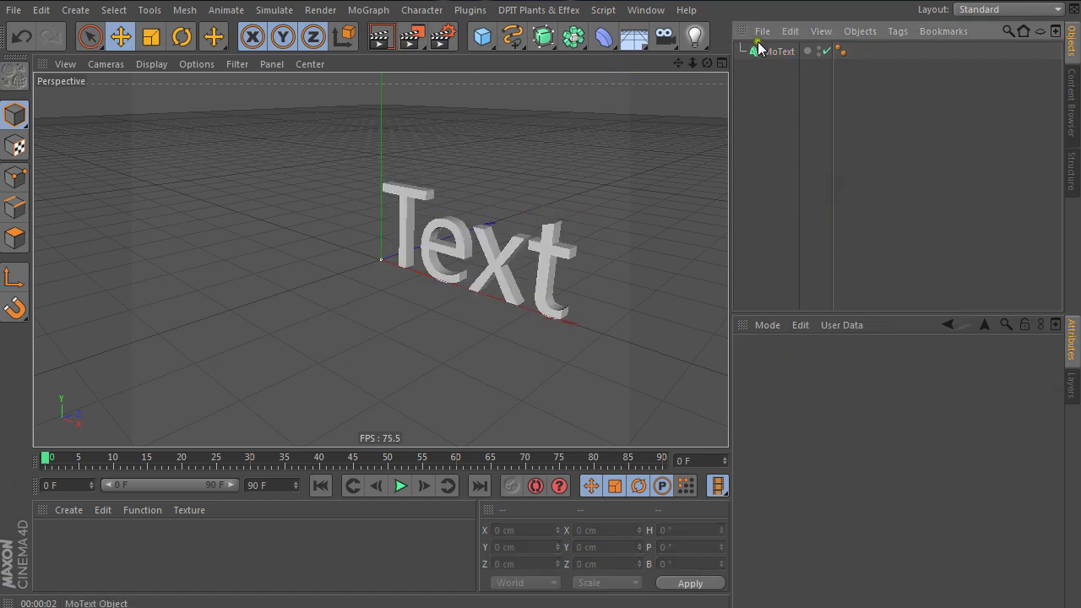
Set the MoText's depth to 46 and view the text from a different angle
click(770, 60)
drag(842, 397, 850, 408)
click(796, 164)
drag(678, 62, 709, 63)
mouse_move(466, 302)
mouse_down()
mouse_move(452, 308)
mouse_move(466, 305)
mouse_up()
click(403, 241)
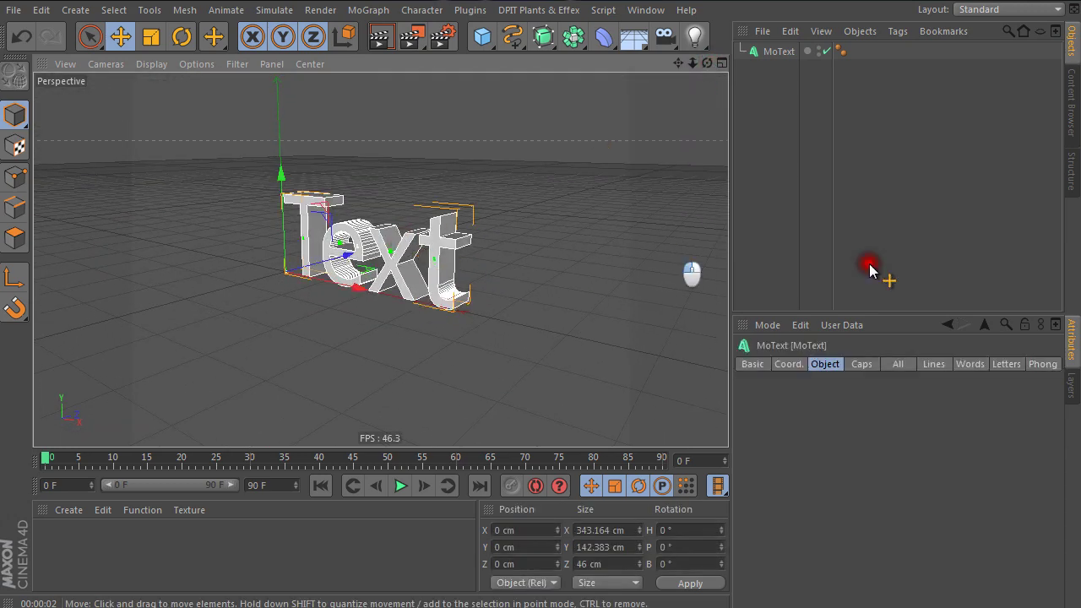
click(859, 514)
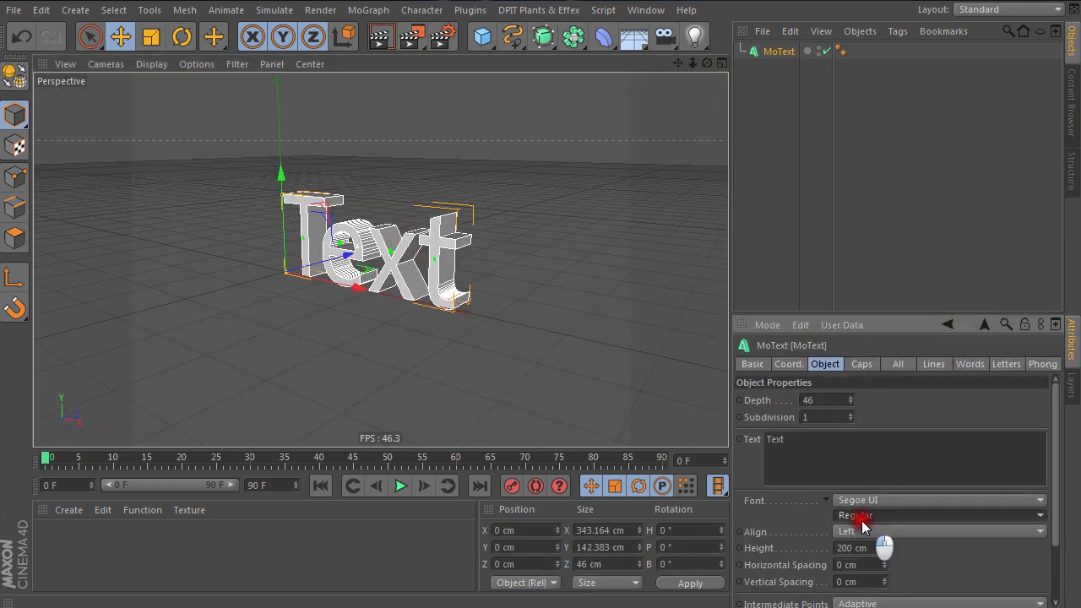
click(756, 512)
click(1016, 526)
click(873, 448)
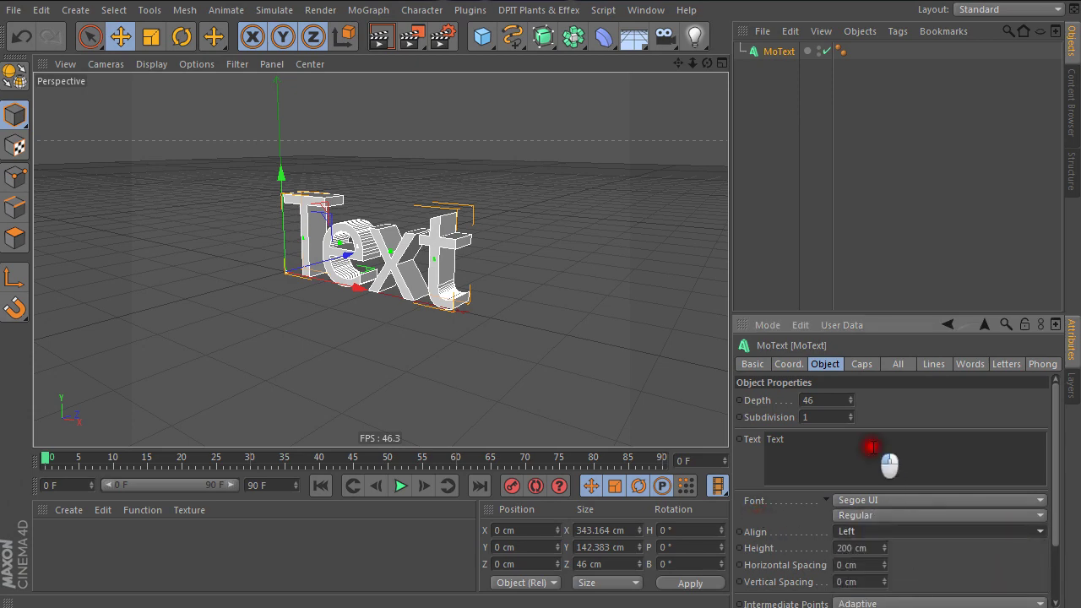
click(830, 177)
alt+drag(465, 299, 466, 301)
click(790, 109)
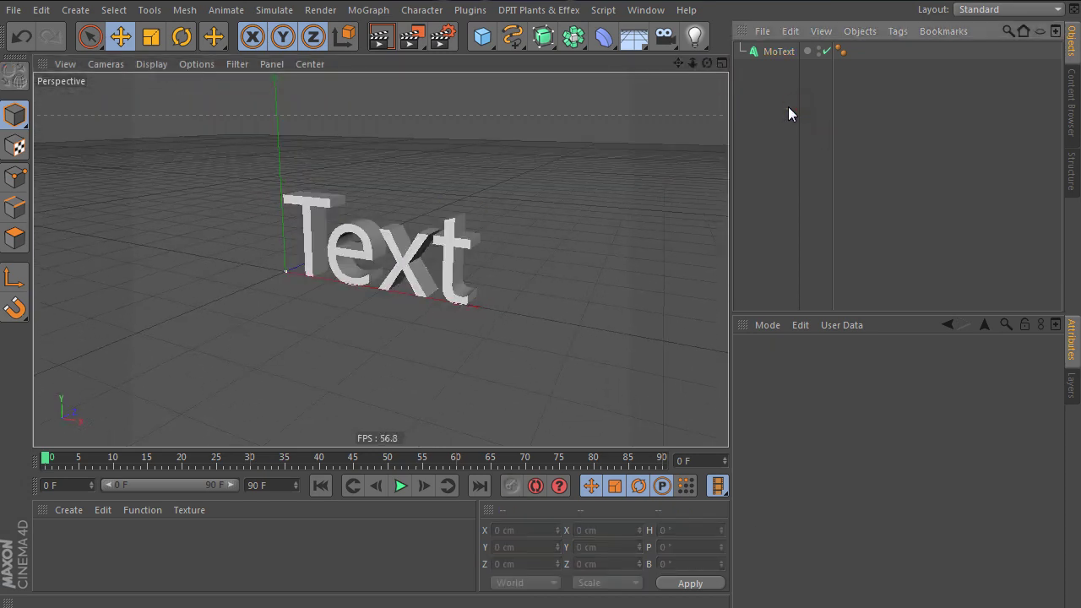
Add a Null object to the scene and set its display to Point
drag(482, 36, 541, 62)
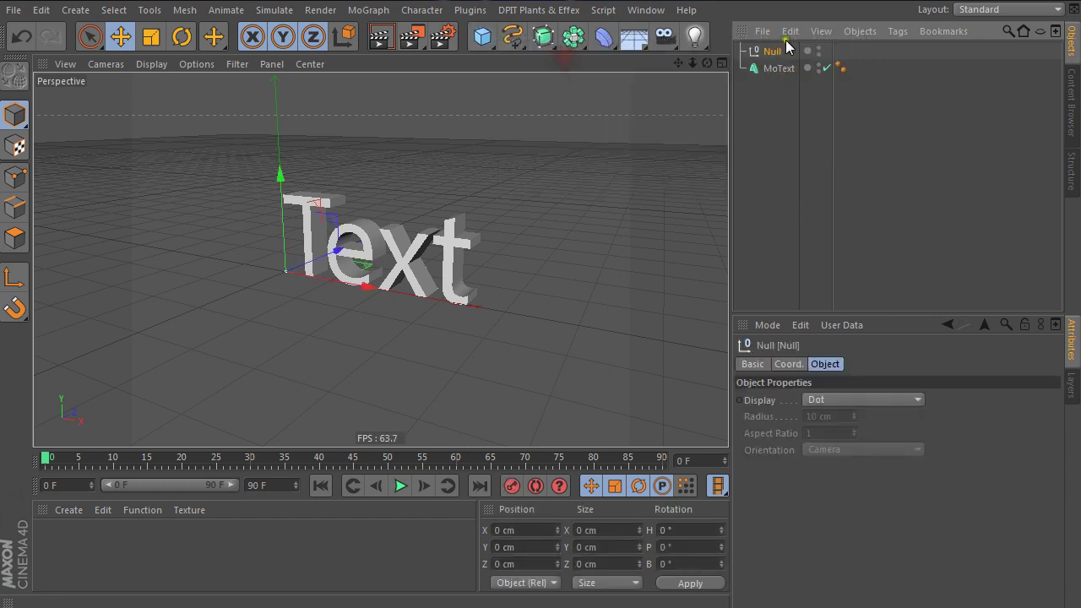
click(830, 366)
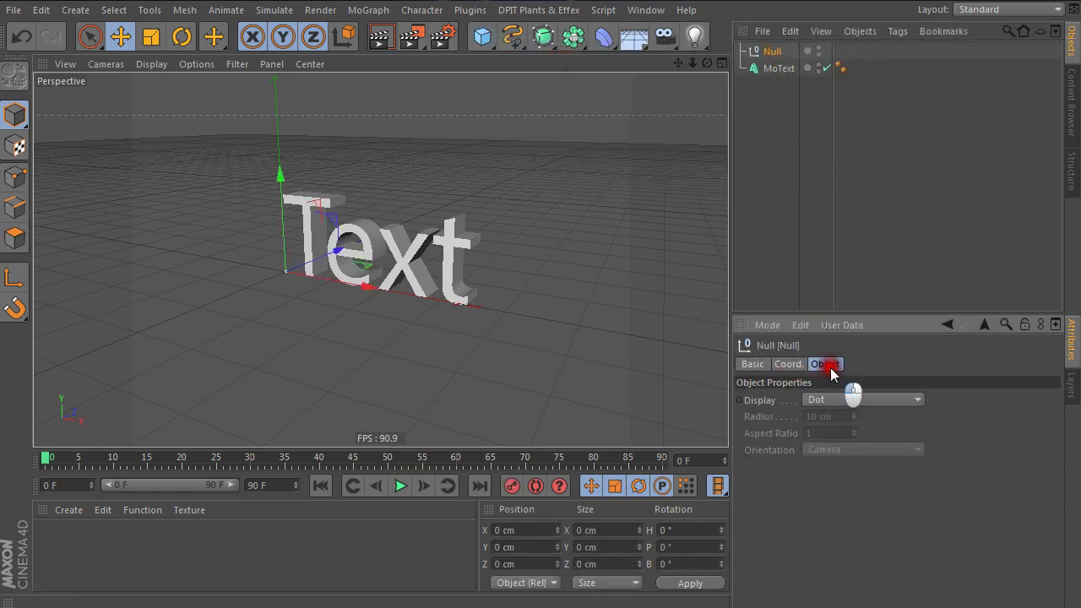
click(823, 398)
click(870, 364)
click(861, 400)
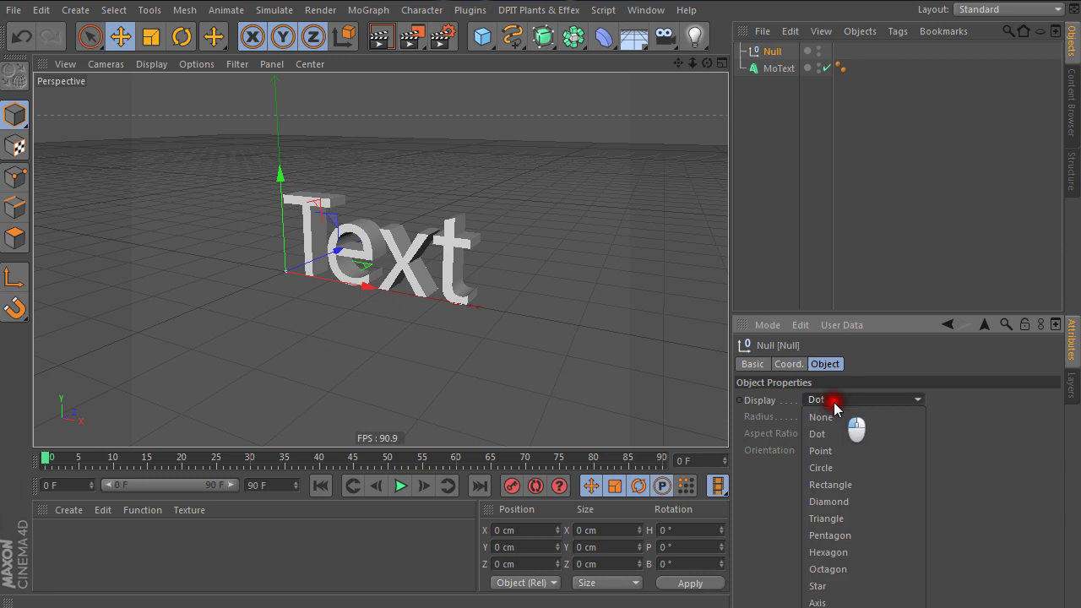
click(840, 449)
click(887, 235)
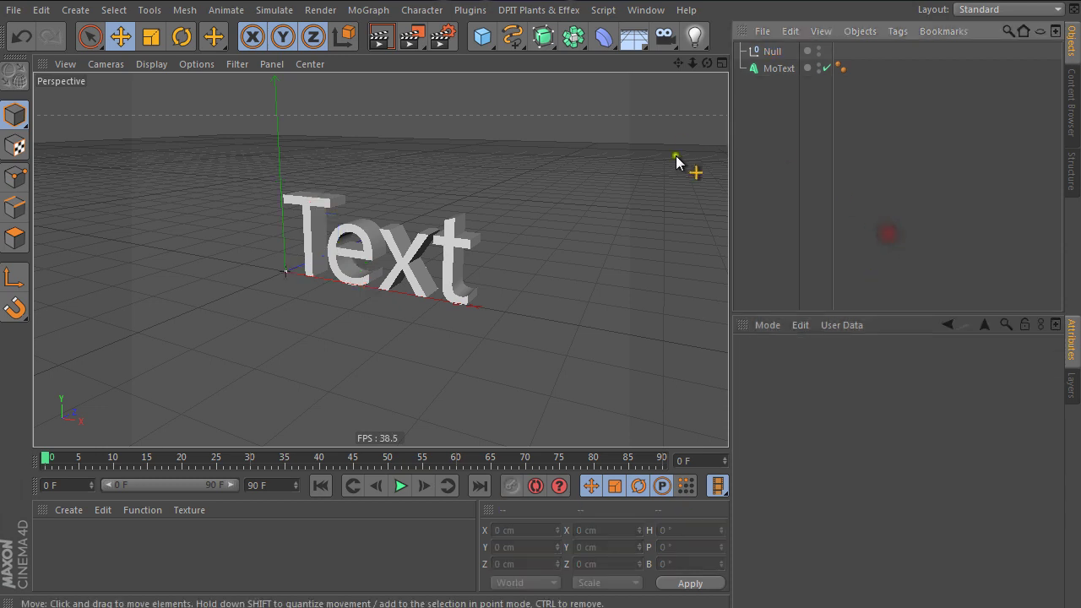
Add an XPresso tag to the Null and bring its XPresso Editor fully into view
click(773, 49)
right_click(767, 52)
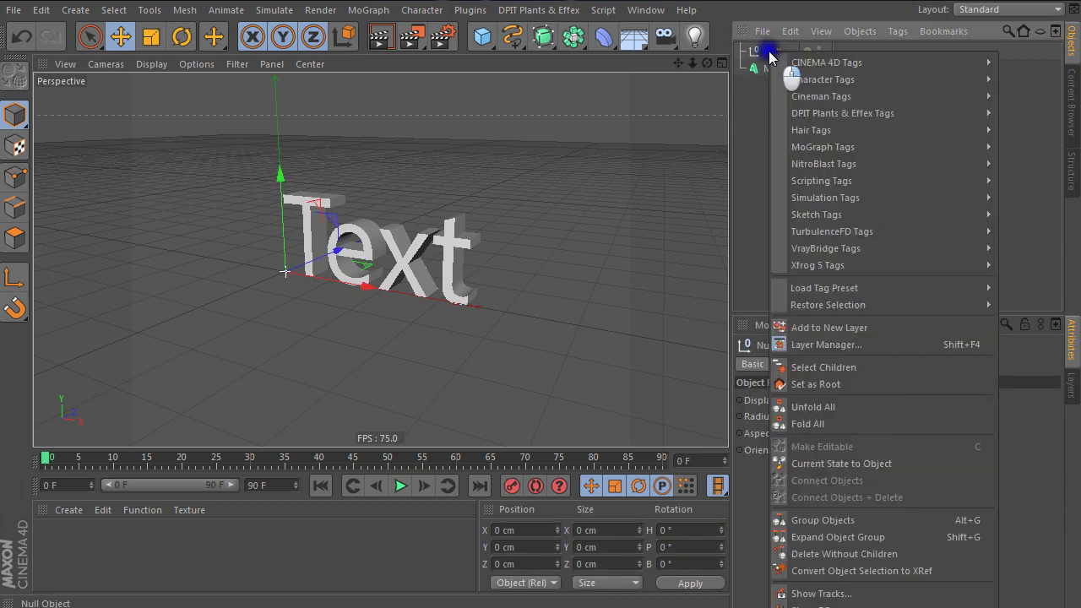
mouse_move(825, 64)
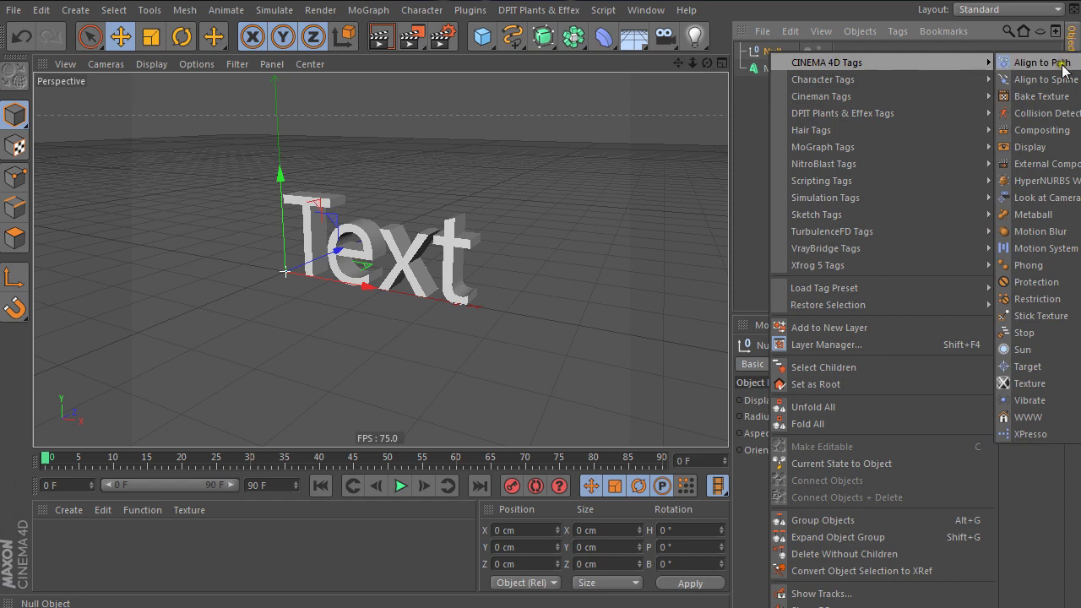
click(1034, 438)
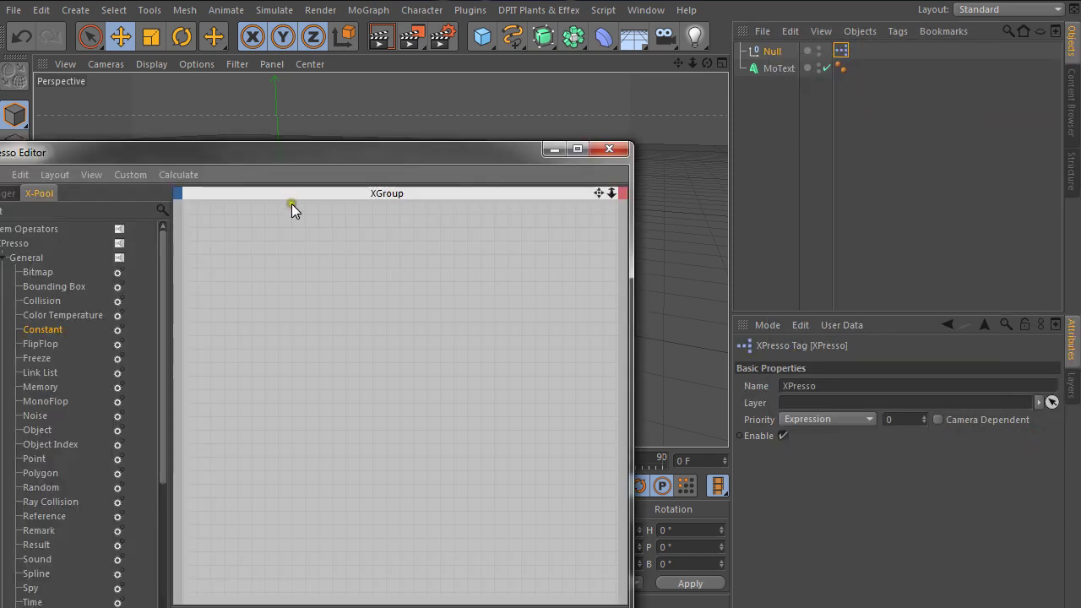
drag(273, 160, 488, 80)
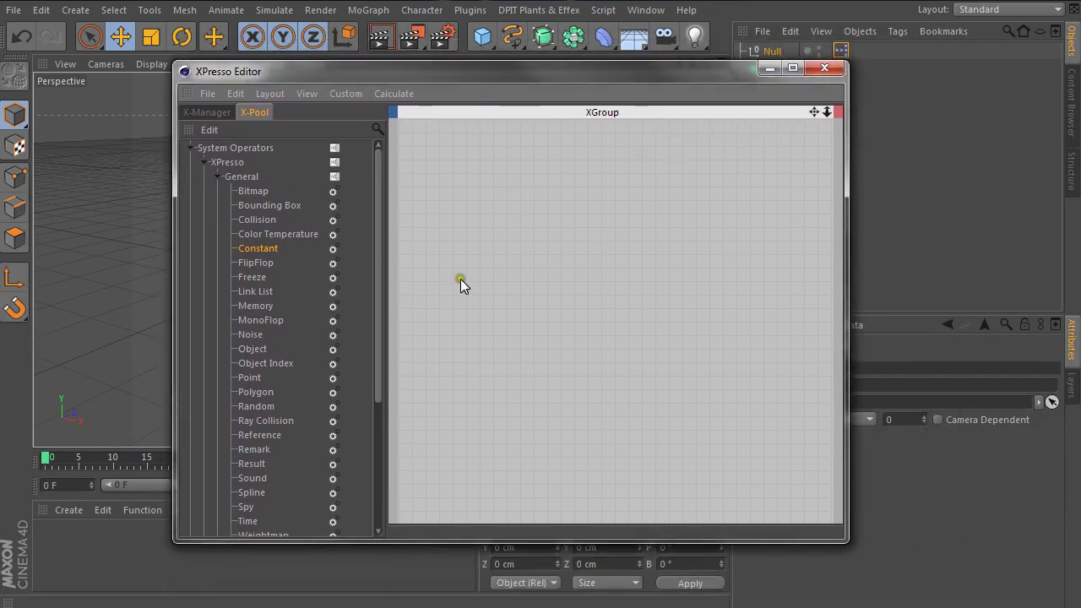
mouse_move(826, 112)
mouse_down()
mouse_move(464, 302)
mouse_move(827, 113)
mouse_up()
drag(646, 76, 623, 109)
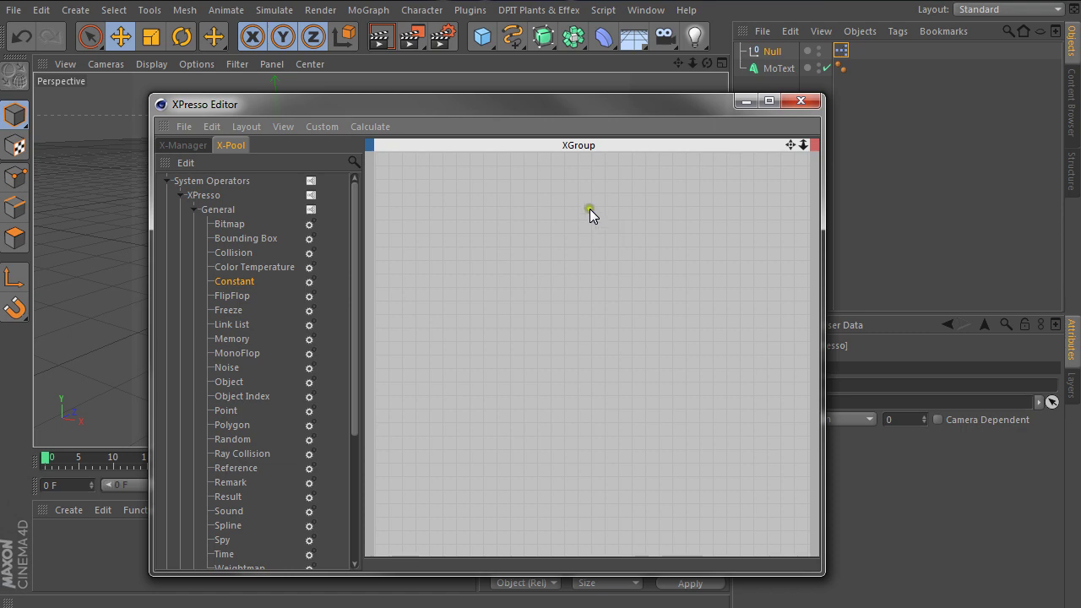
drag(567, 107, 405, 86)
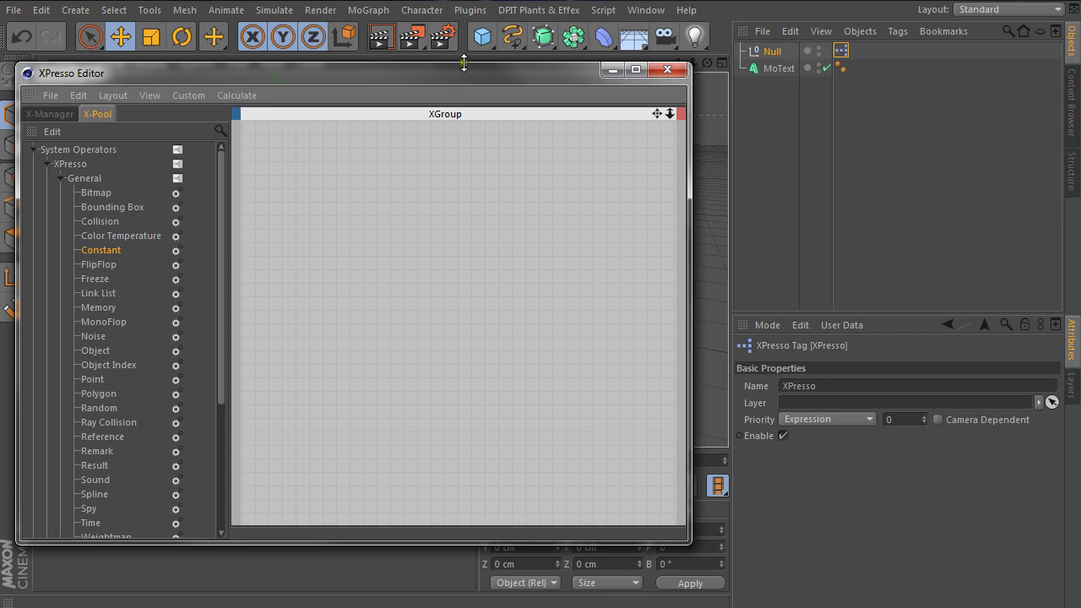
mouse_move(474, 83)
mouse_down()
mouse_move(472, 121)
mouse_move(478, 103)
mouse_up()
drag(224, 242, 228, 206)
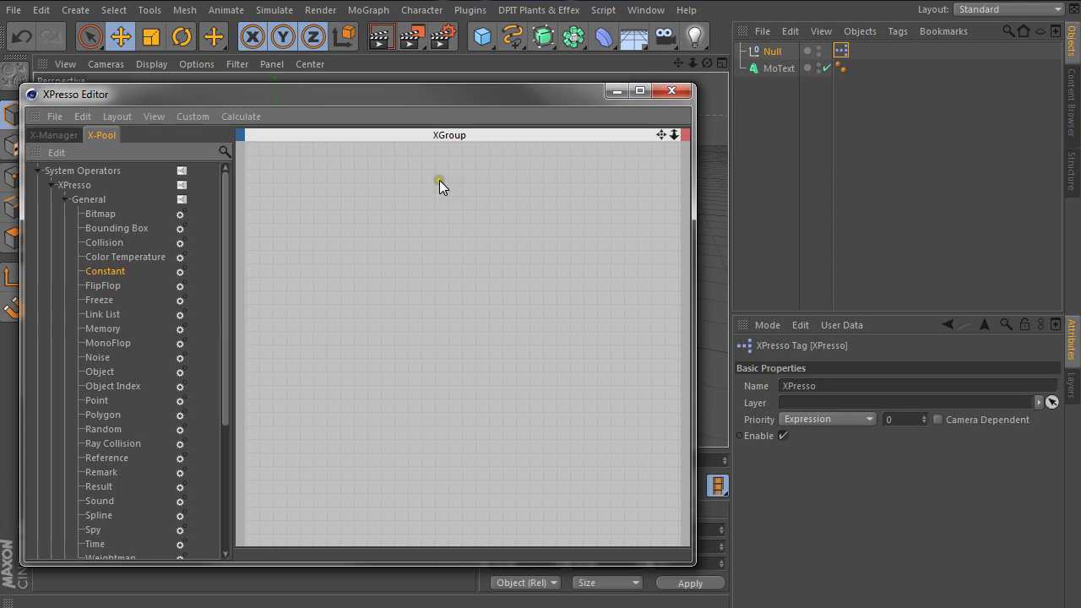
drag(473, 101, 510, 134)
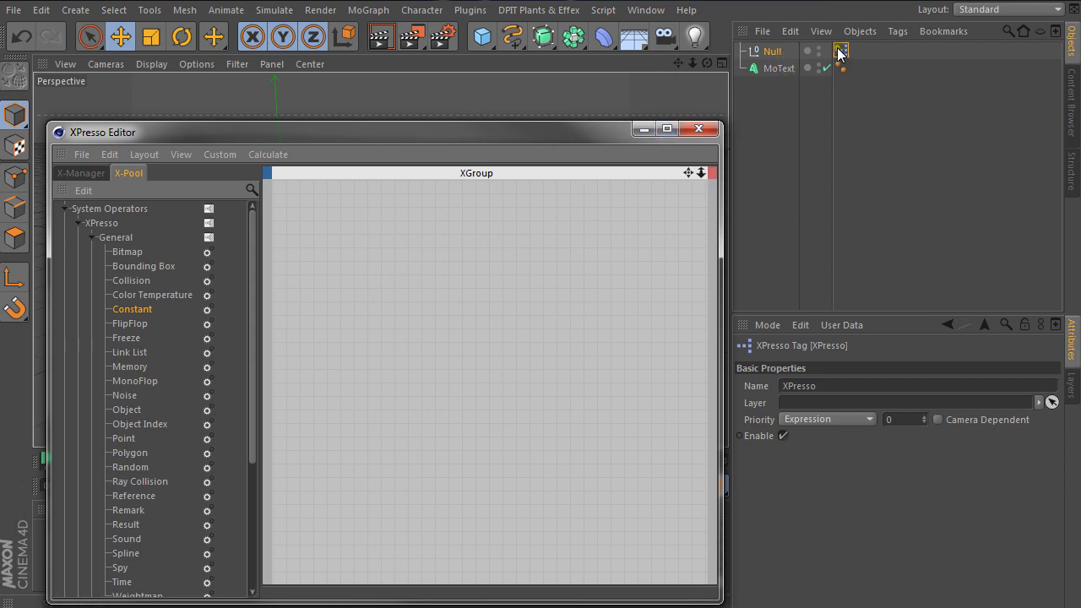
Examine the Rounded, Seconds and Frames texts in the finished counter project, and return to the Null's XPresso tag in Untitled 2
click(646, 9)
click(645, 358)
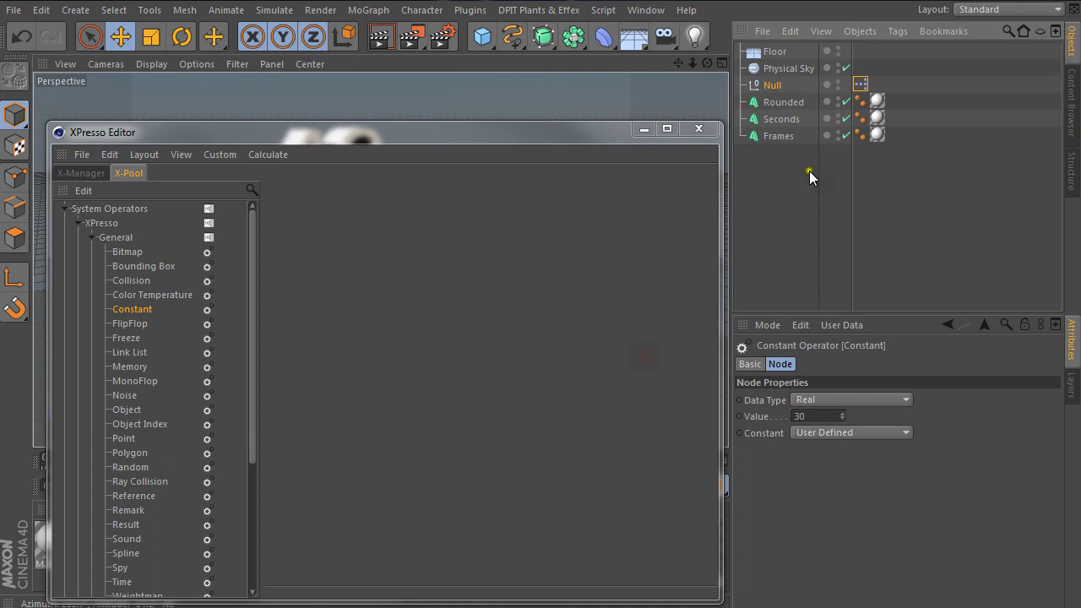
drag(776, 127, 769, 103)
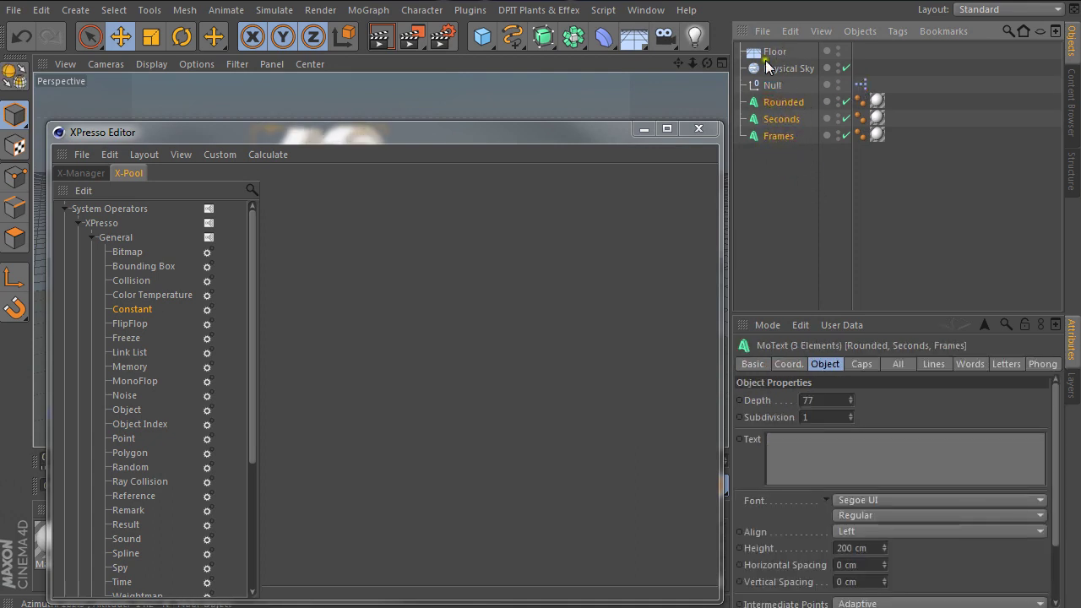
click(648, 10)
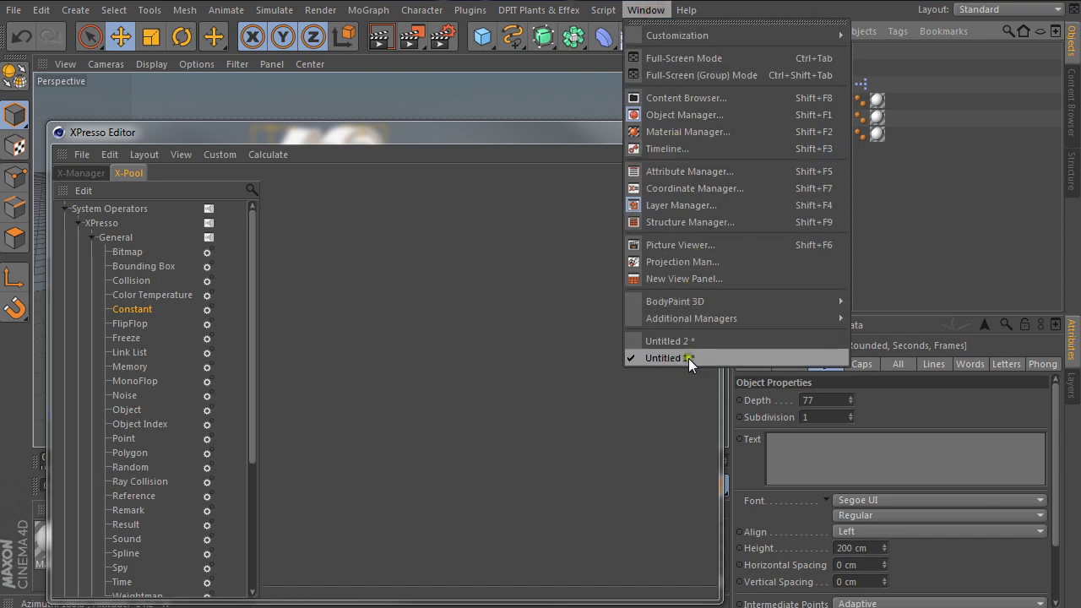
click(679, 341)
click(766, 168)
click(858, 52)
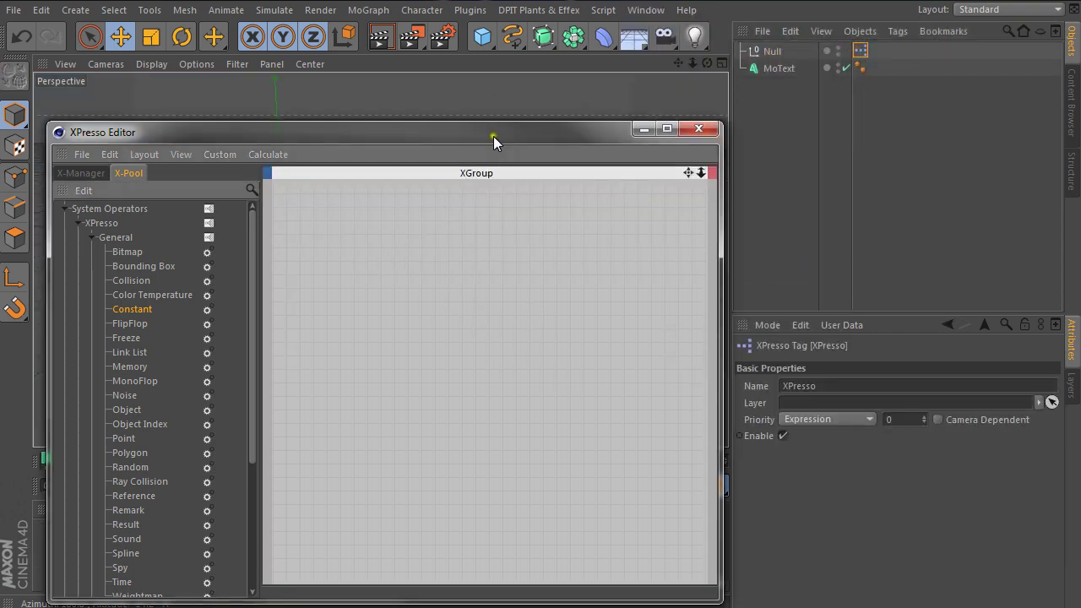
Examine the XPresso node categories offered for a new node in the empty XGroup
drag(494, 136, 566, 129)
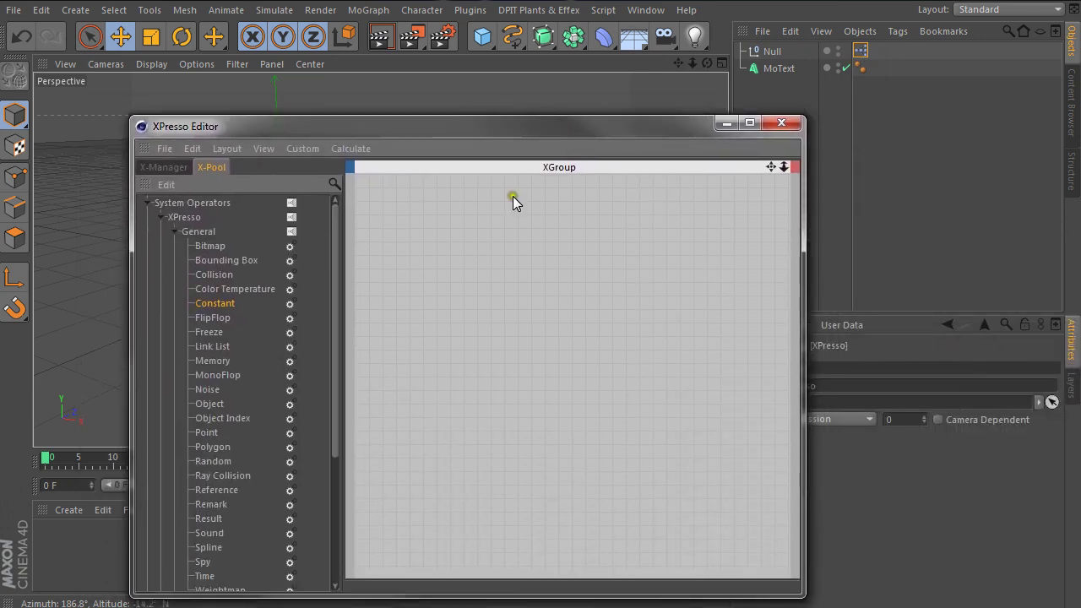
right_click(525, 286)
click(417, 231)
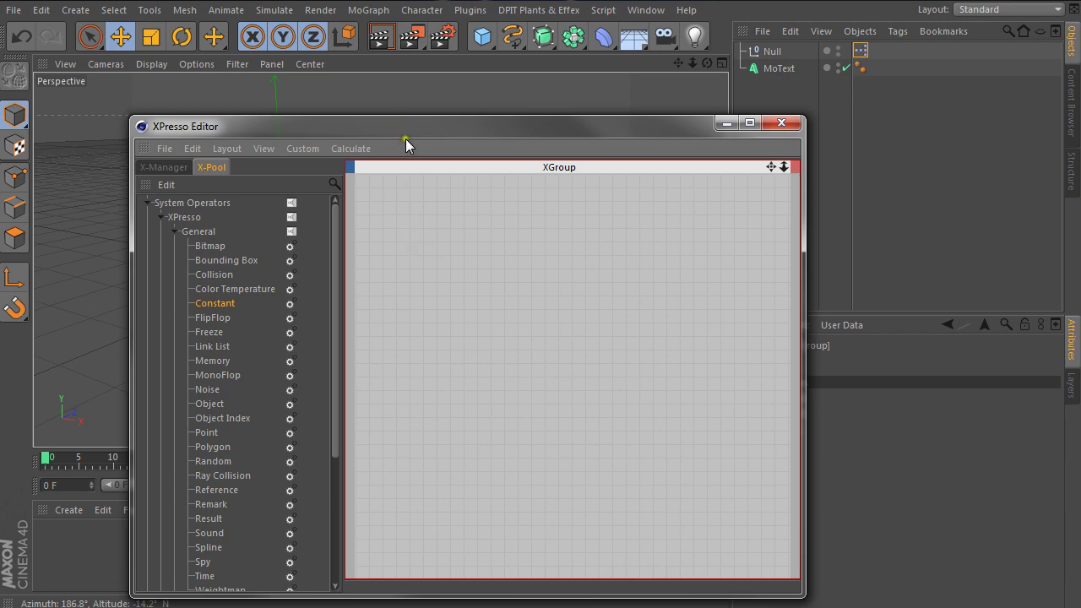
drag(406, 139, 634, 101)
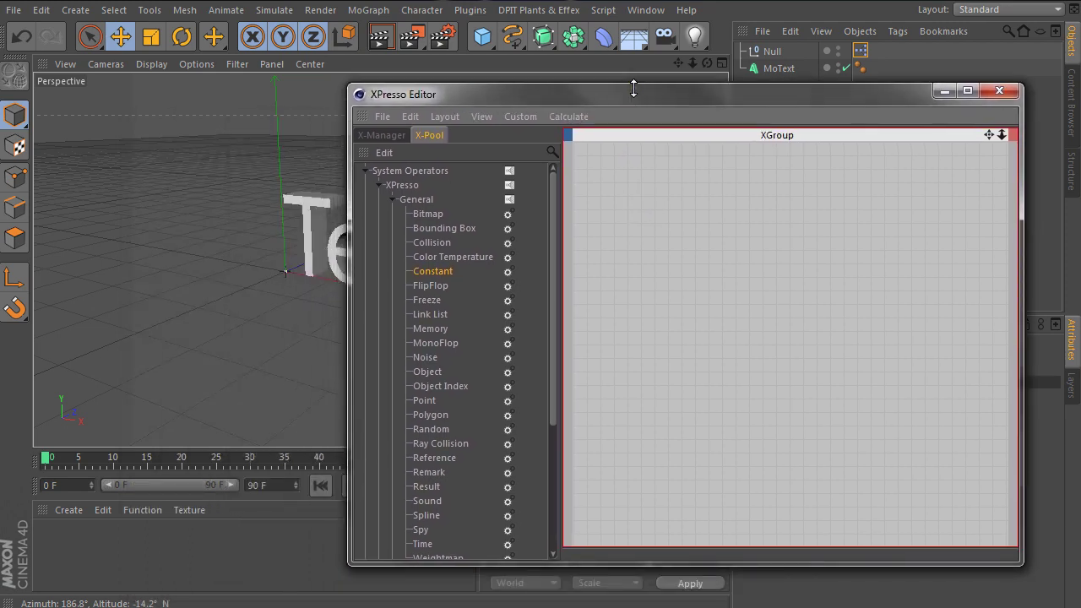
click(563, 240)
drag(558, 213, 559, 176)
drag(563, 243, 533, 235)
right_click(701, 207)
mouse_move(726, 218)
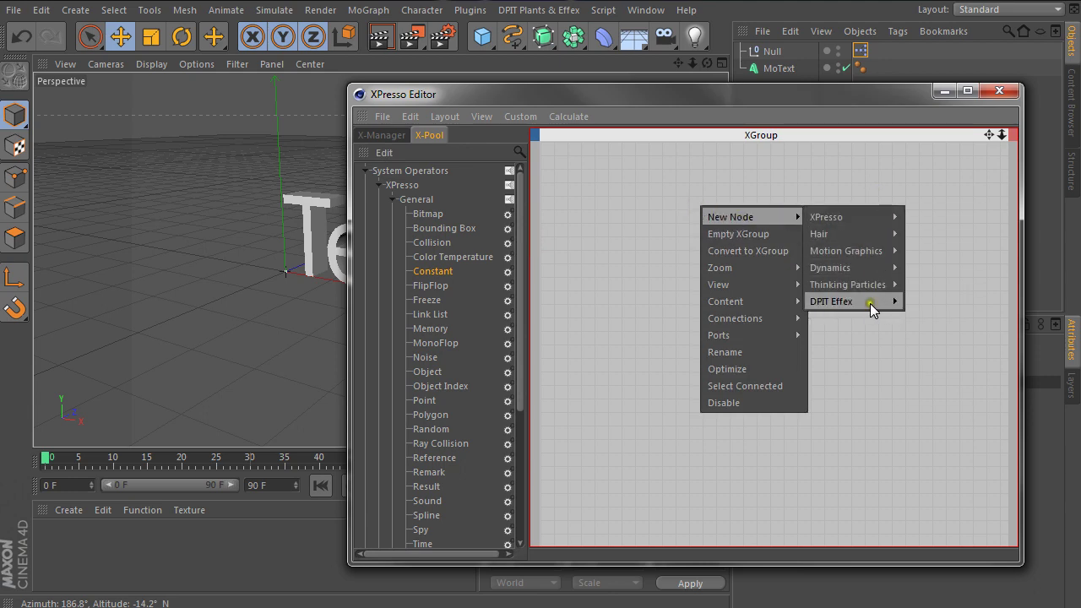
mouse_move(866, 217)
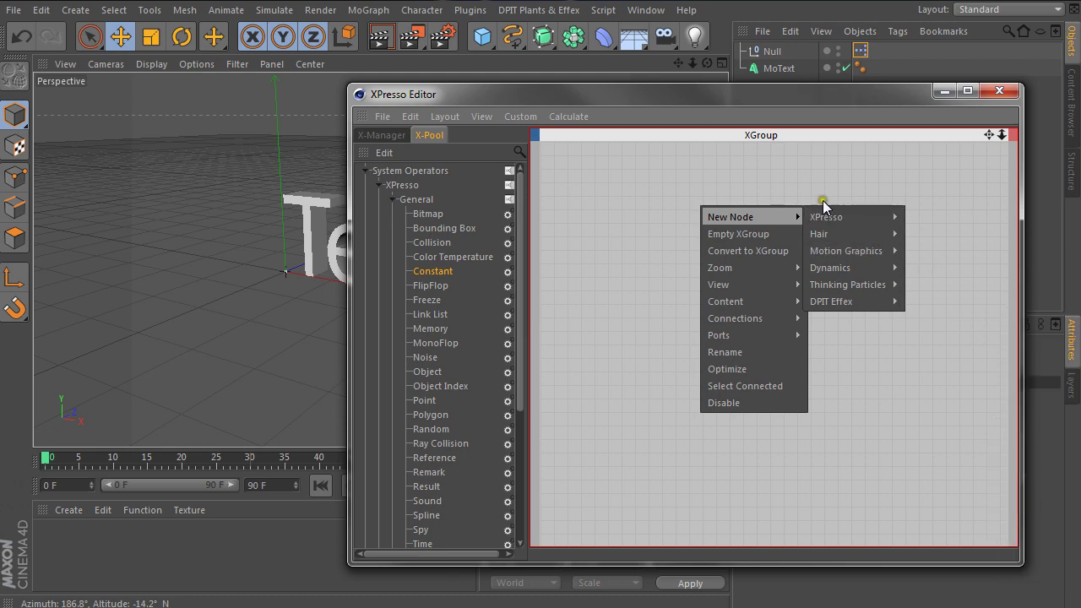
mouse_move(874, 272)
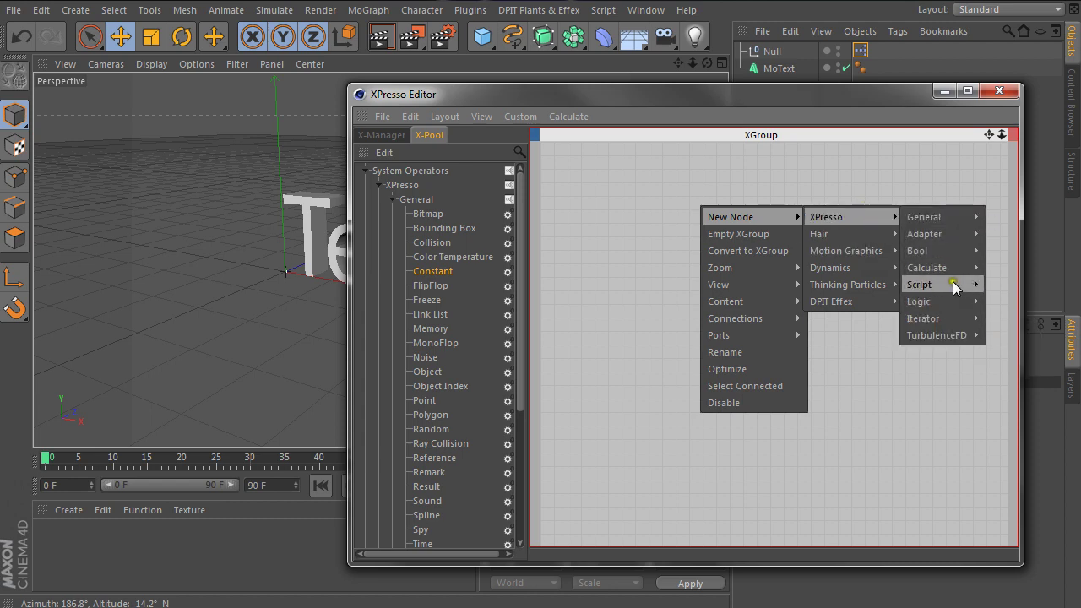
click(745, 161)
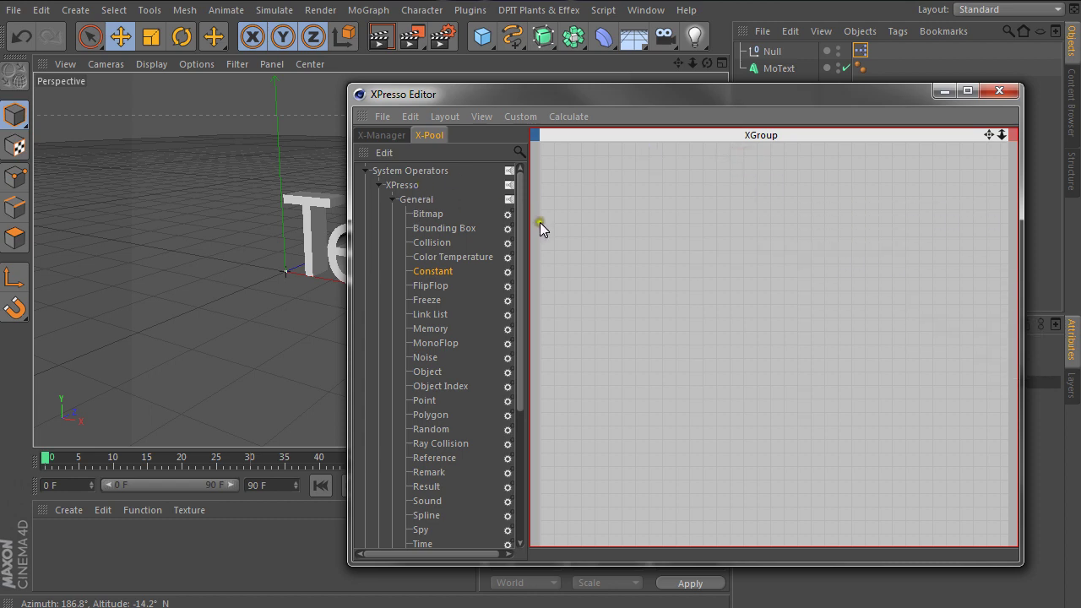
Examine the contents of the X-Manager and the top-level operator groups of the X-Pool
drag(529, 217, 547, 217)
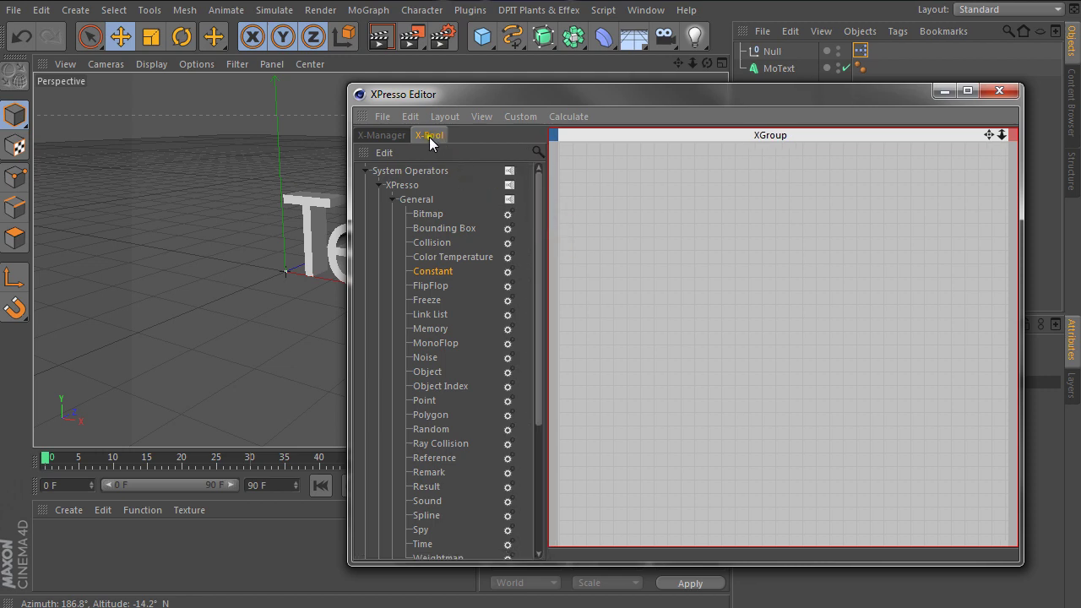
click(387, 136)
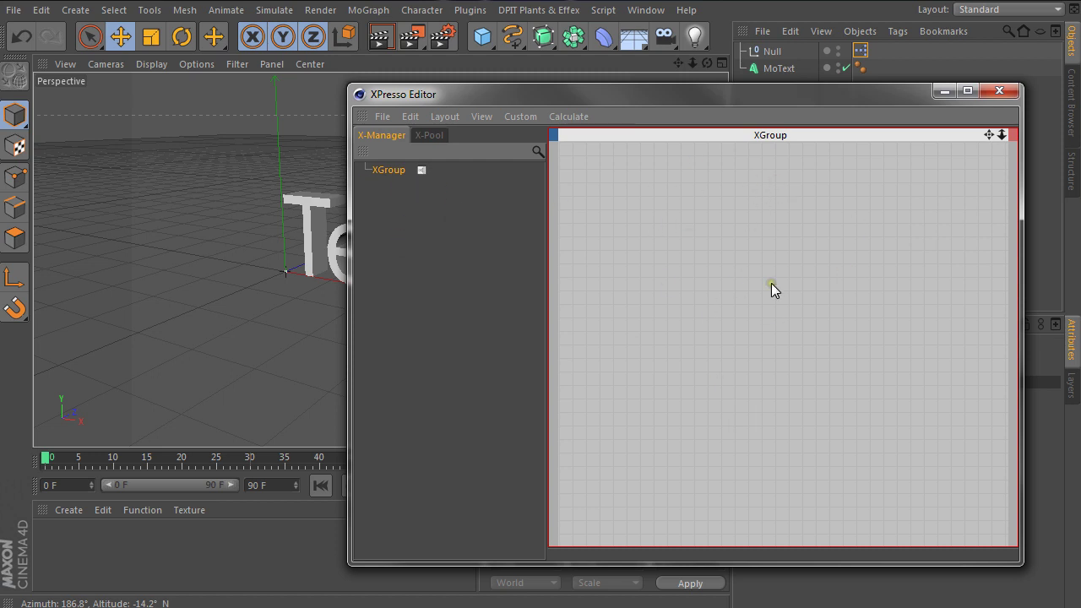
click(422, 135)
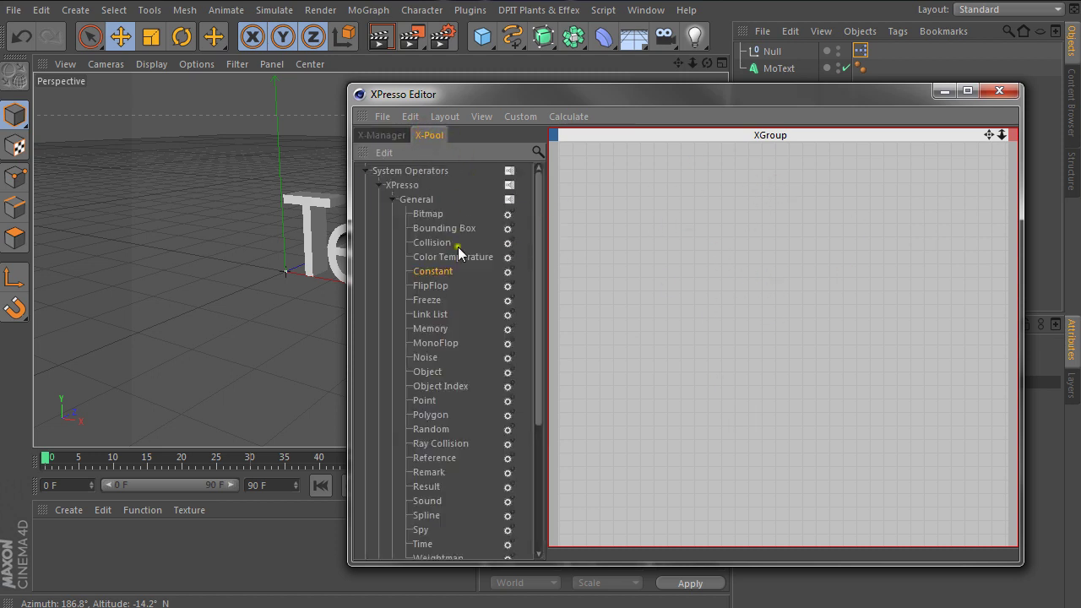
drag(538, 199, 535, 175)
click(374, 190)
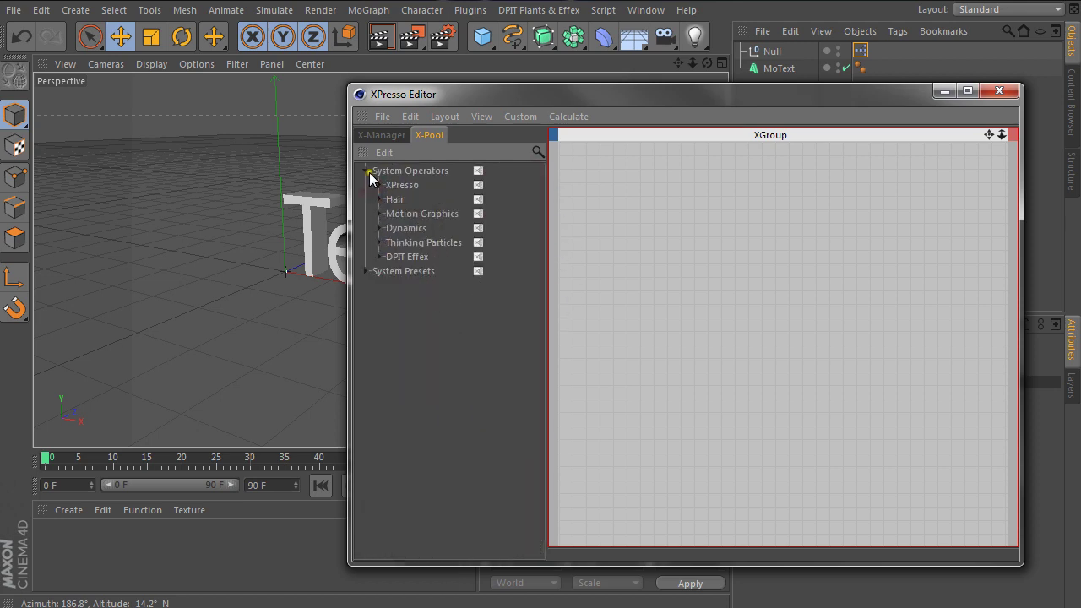
click(368, 171)
click(365, 172)
Add a Time node from the General XPresso operators and place it in the upper left area of the XGroup
click(376, 185)
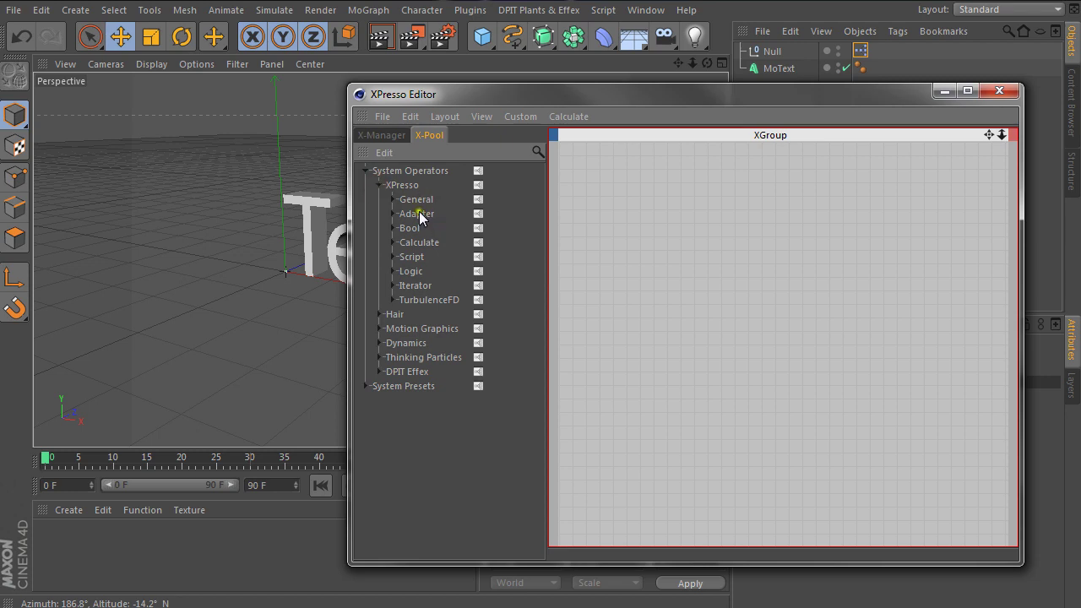
click(416, 200)
click(393, 201)
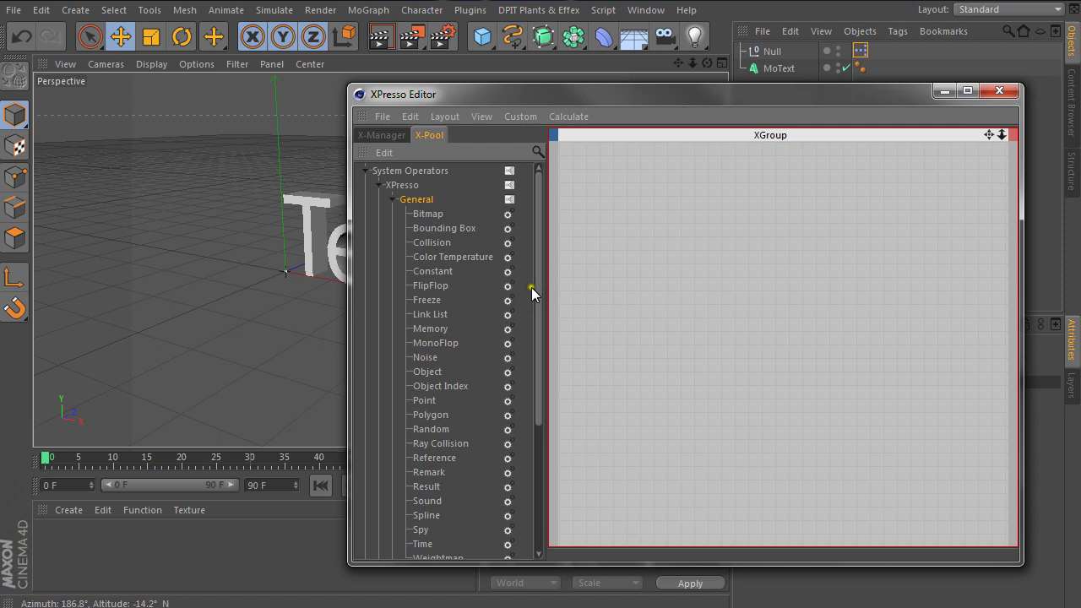
drag(537, 245, 538, 298)
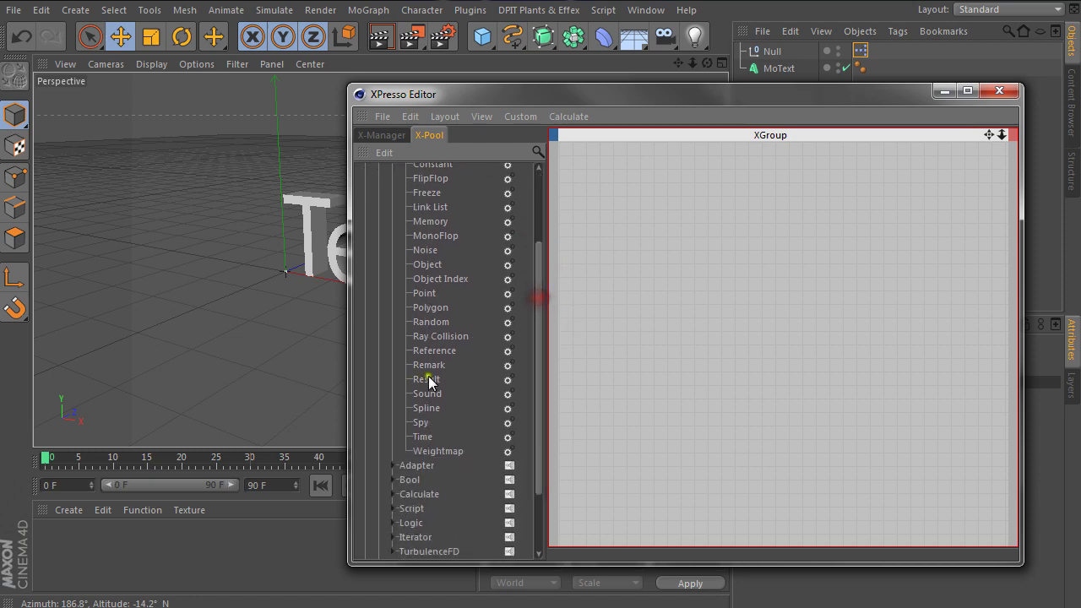
click(422, 437)
drag(422, 439, 668, 207)
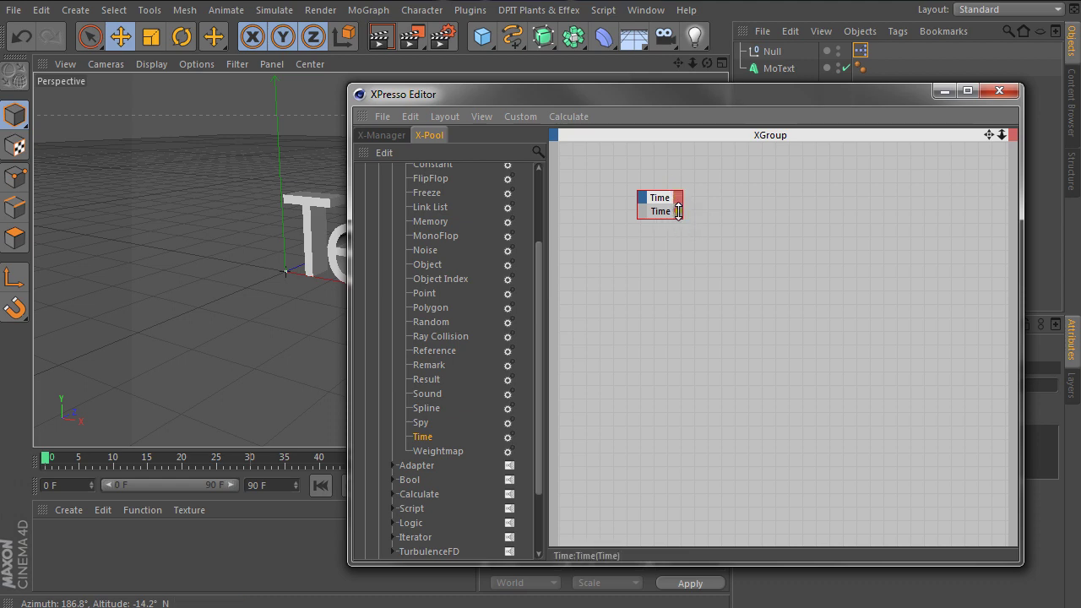
drag(658, 198, 668, 195)
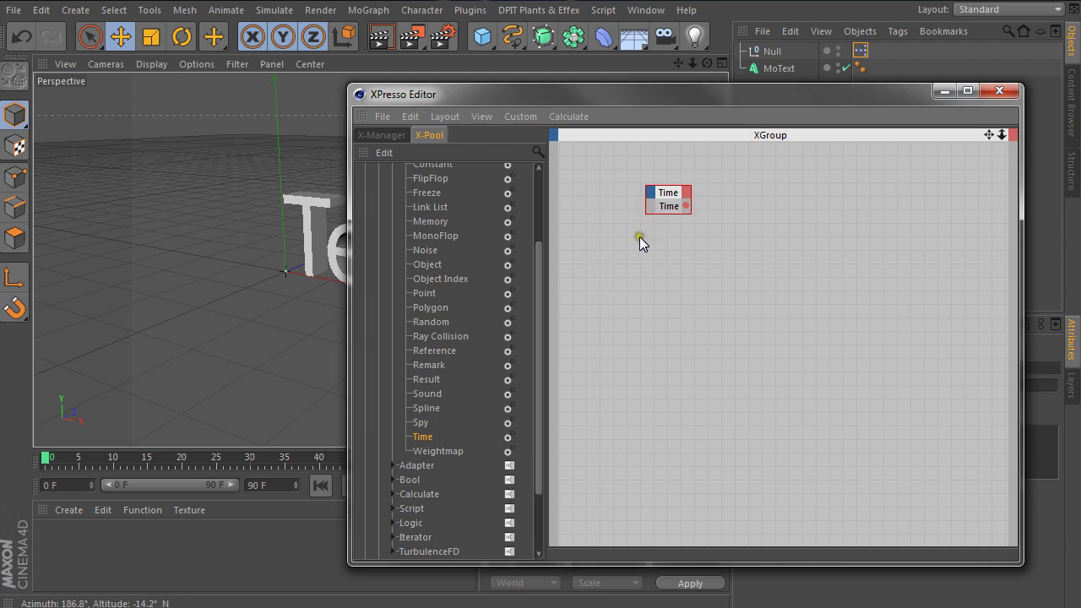
Move the XPresso Editor clear of the Time node's attributes and widen its window
drag(540, 304, 535, 212)
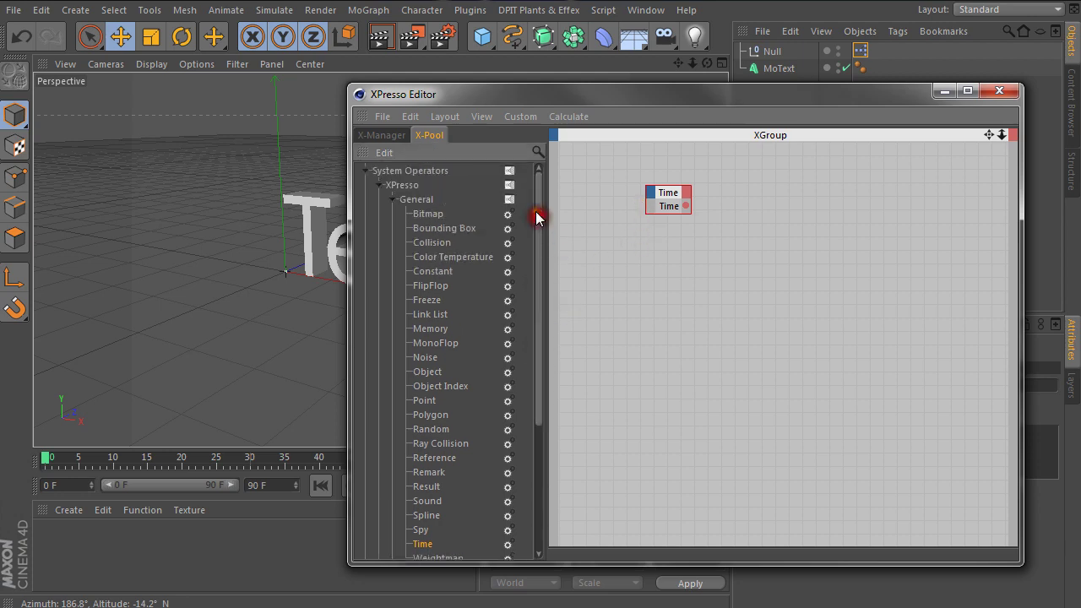
drag(550, 91, 269, 81)
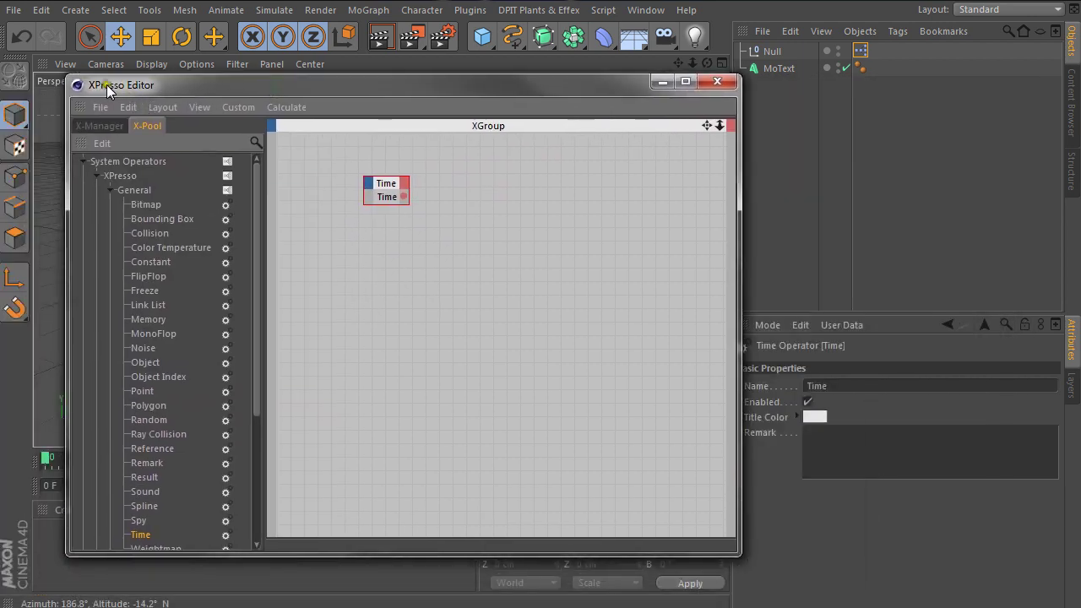
drag(69, 77, 38, 79)
drag(349, 88, 328, 72)
click(11, 61)
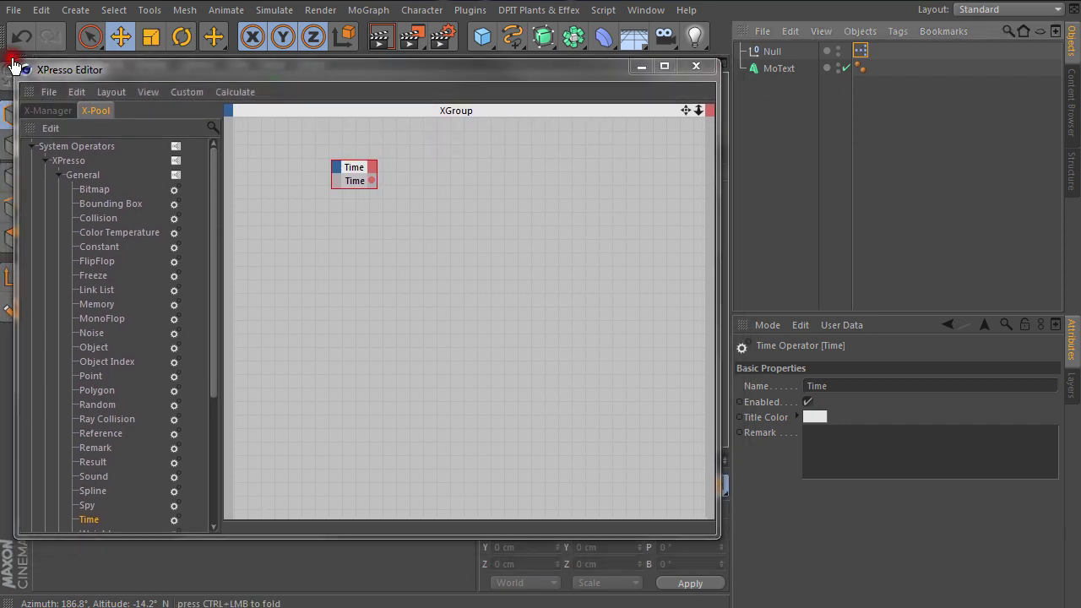
Resize and reposition the XPresso Editor so the object list stays accessible, and select the MoText object
click(30, 66)
mouse_move(12, 61)
mouse_down()
mouse_move(39, 66)
mouse_move(28, 57)
mouse_up()
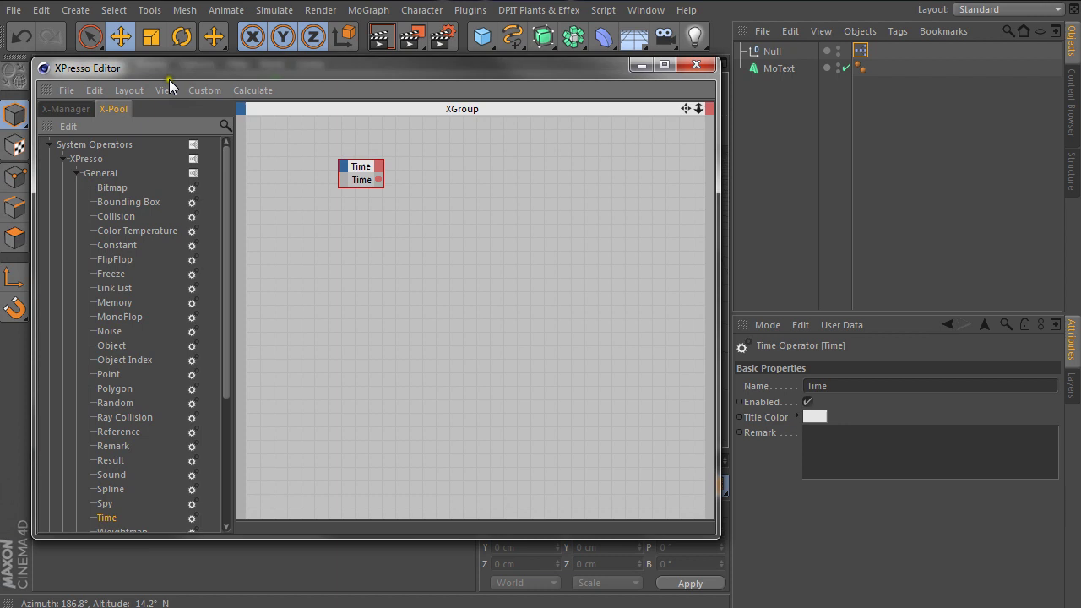
drag(162, 71, 196, 228)
click(765, 75)
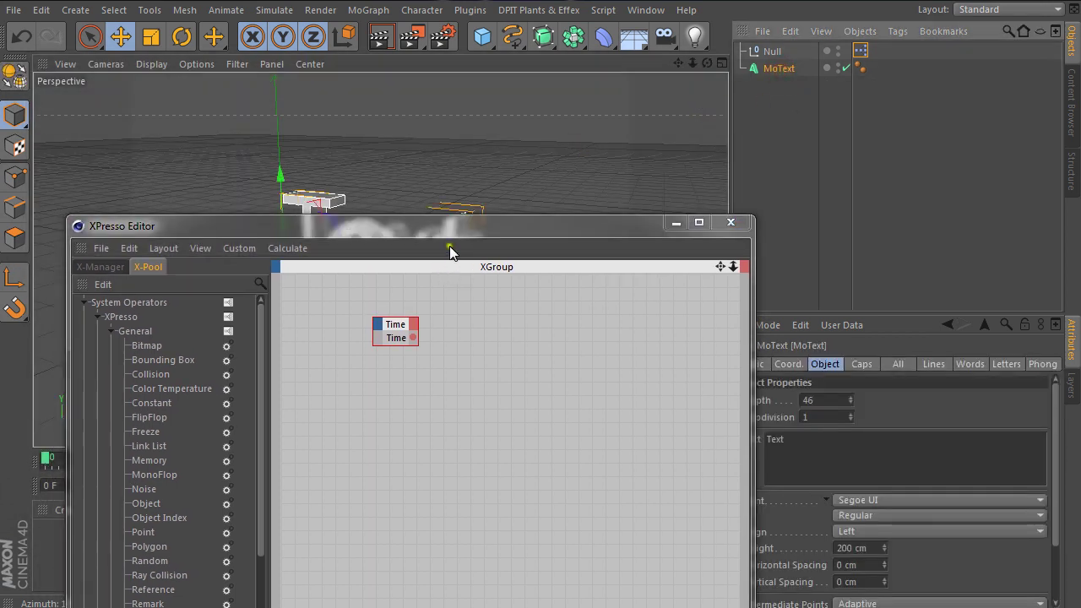
drag(449, 226, 538, 319)
drag(485, 417, 448, 410)
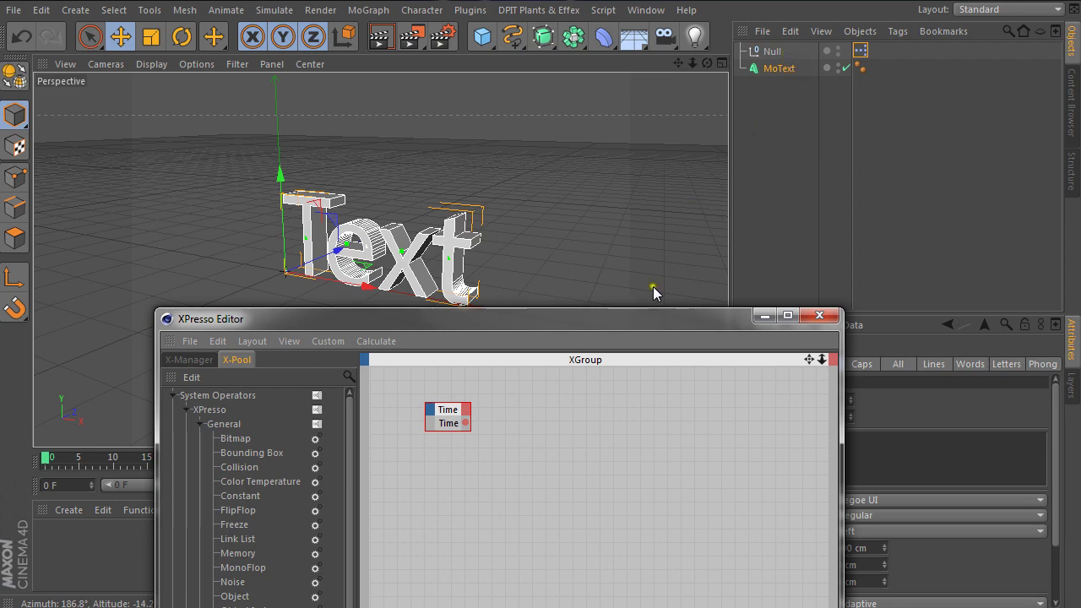
drag(544, 323, 494, 136)
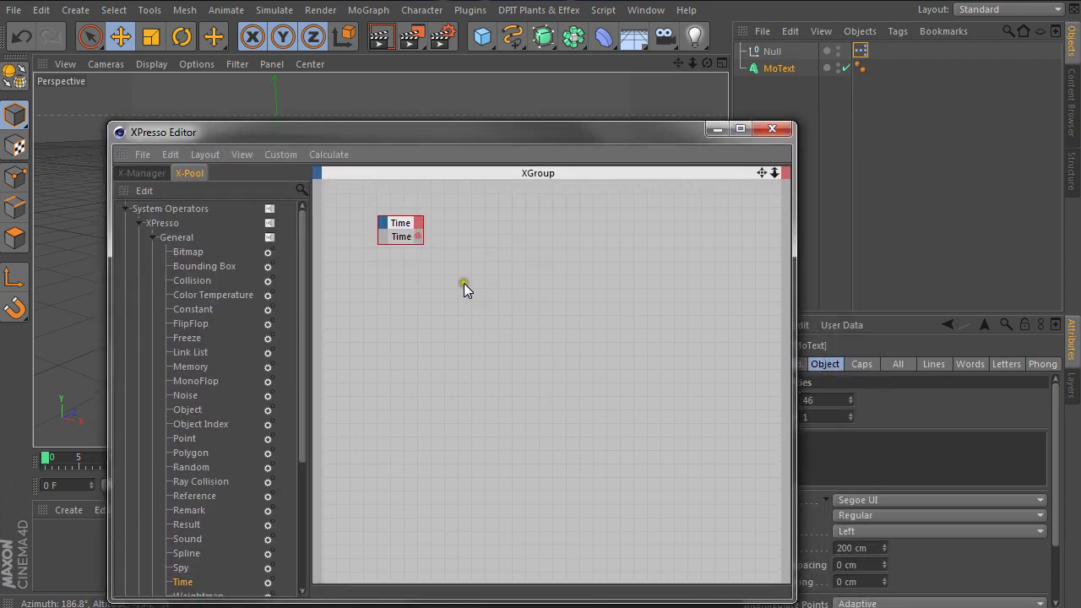
Add the MoText object to the XGroup as a node and enlarge the node to make room for its ports
click(769, 71)
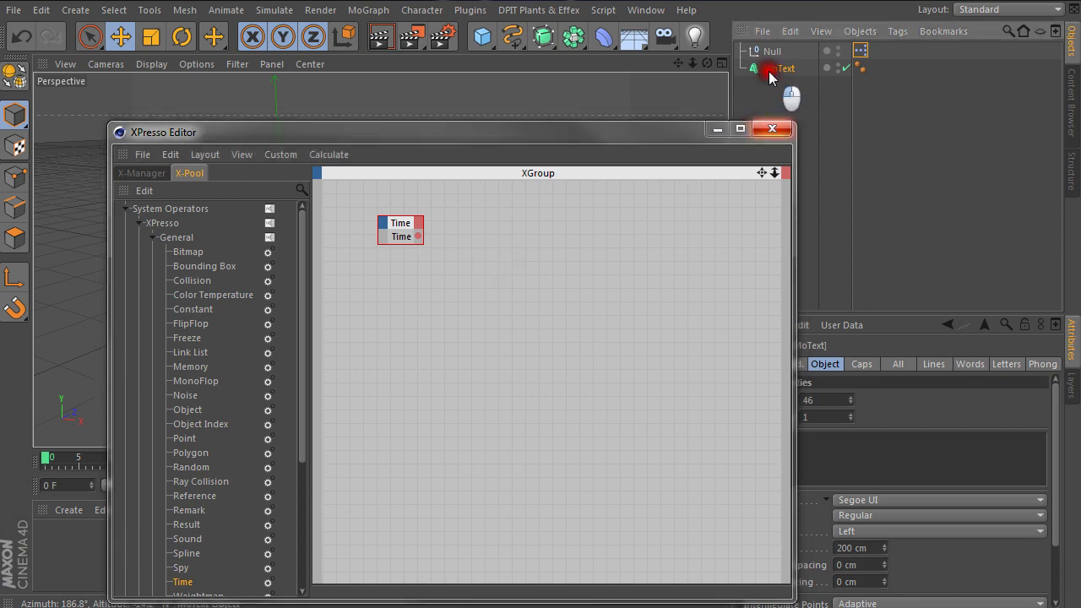
drag(769, 74, 593, 237)
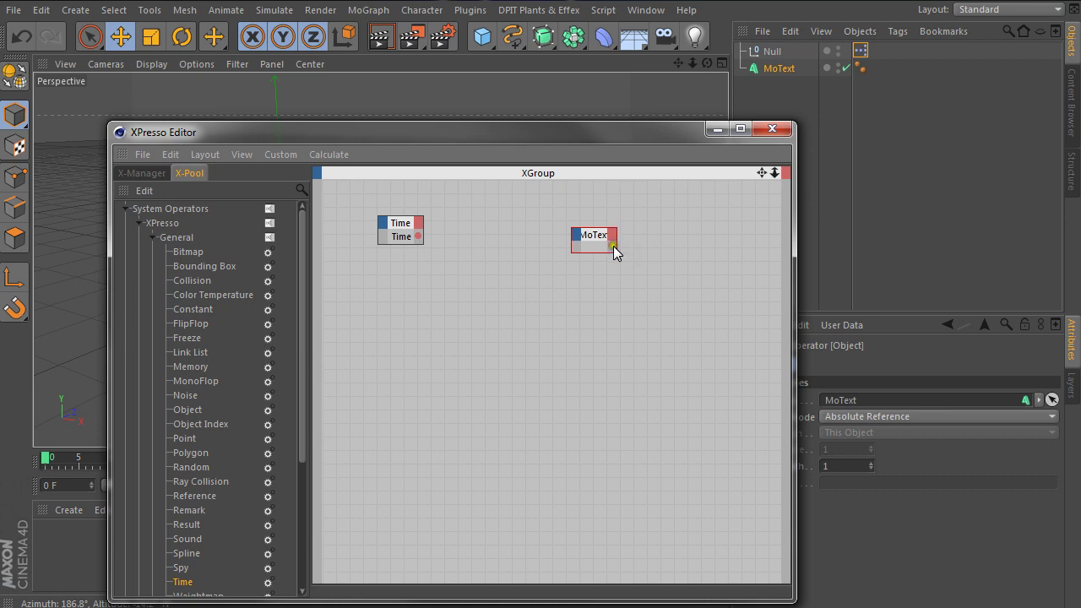
drag(613, 249, 678, 298)
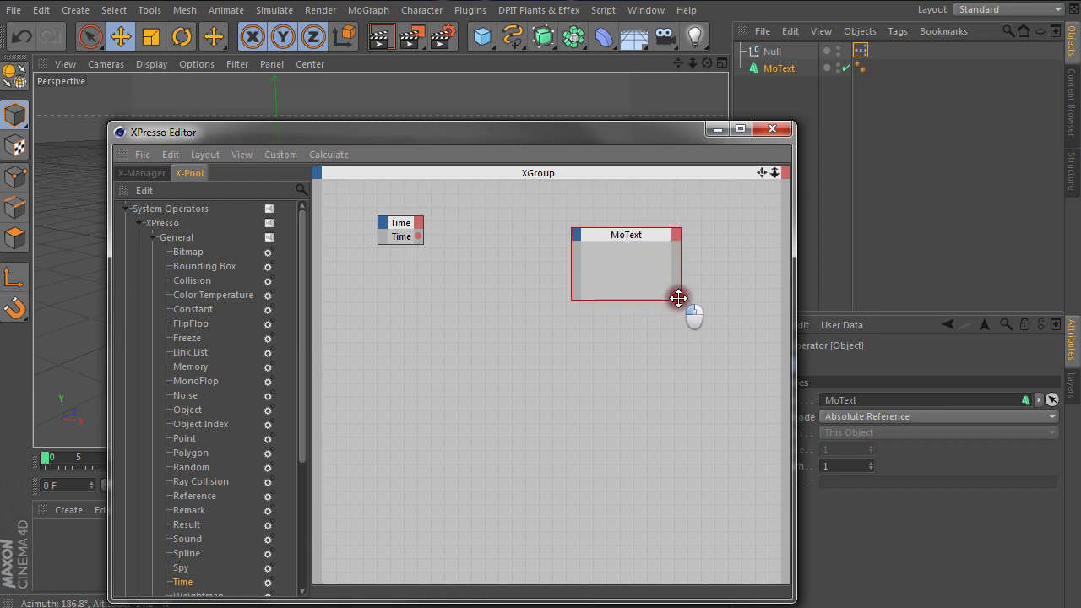
click(668, 332)
drag(637, 238, 610, 230)
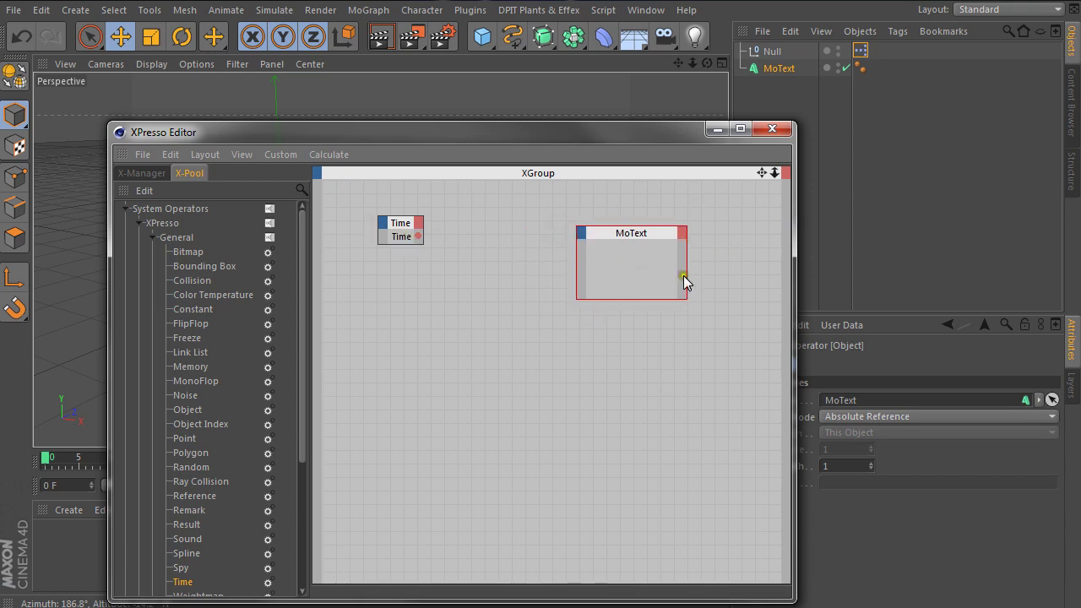
drag(607, 231, 620, 212)
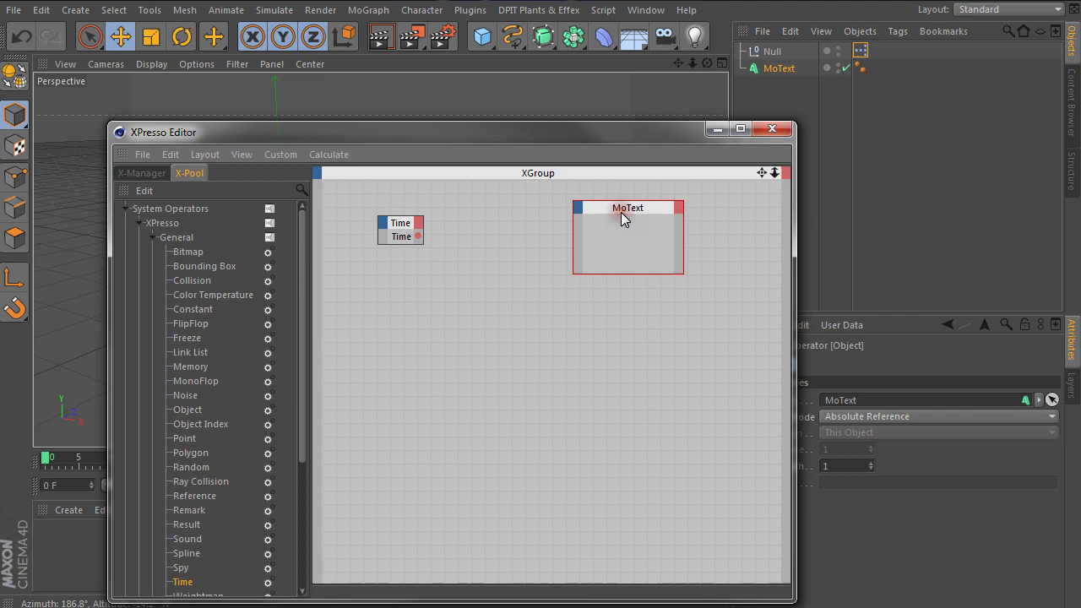
Space the Time and MoText nodes apart along the upper part of the XGroup, with Time to the left of MoText
drag(412, 241, 477, 222)
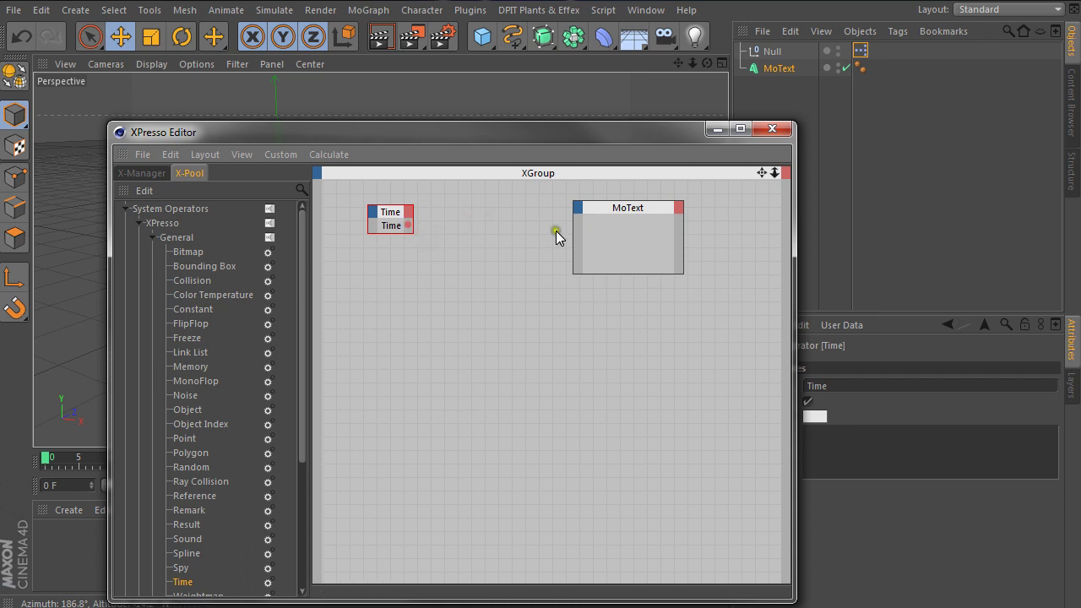
mouse_move(629, 210)
mouse_down()
mouse_move(608, 208)
mouse_move(624, 215)
mouse_up()
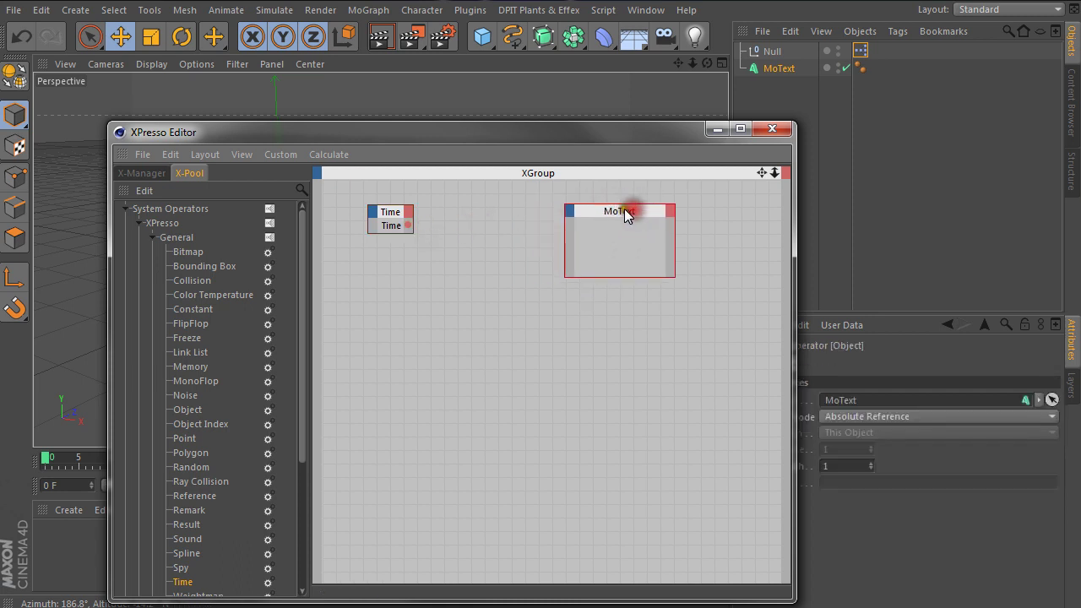
drag(594, 133, 560, 128)
drag(585, 217, 622, 226)
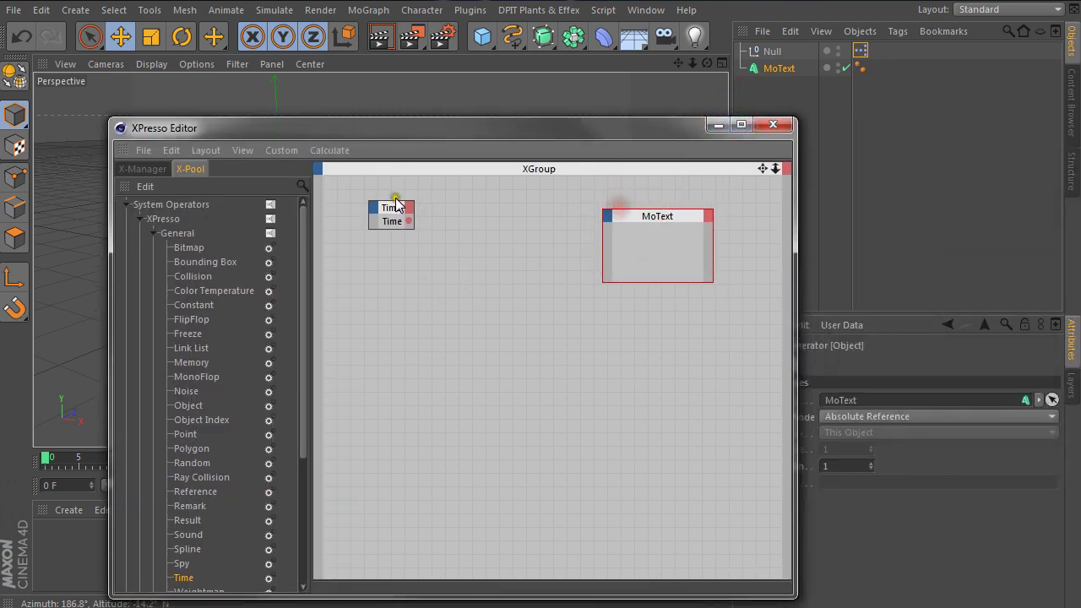
Add a Global Position . Y input port to the MoText node
drag(603, 127, 864, 138)
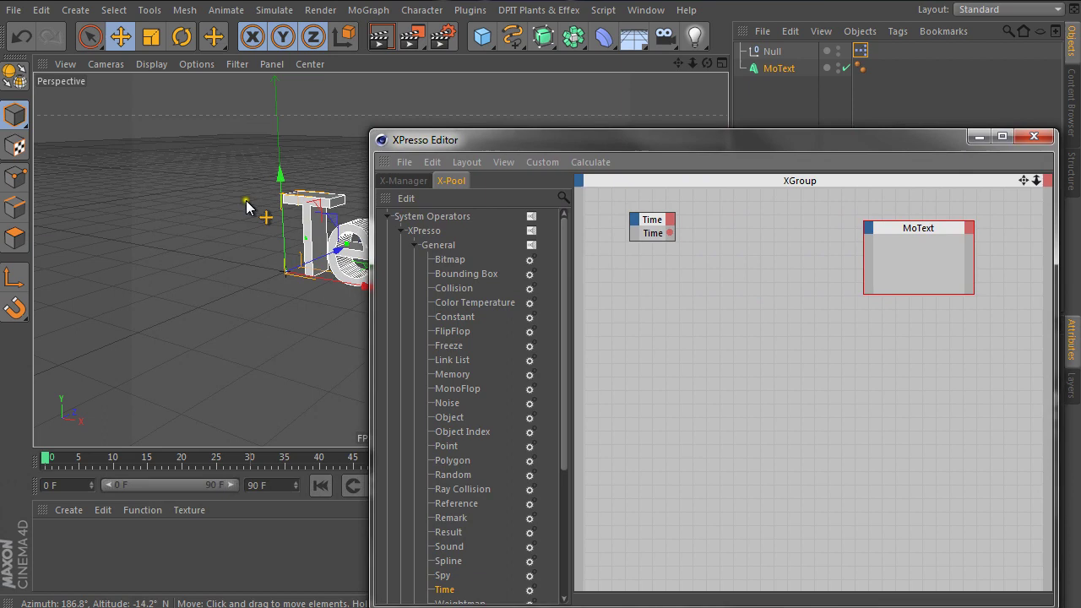
click(869, 227)
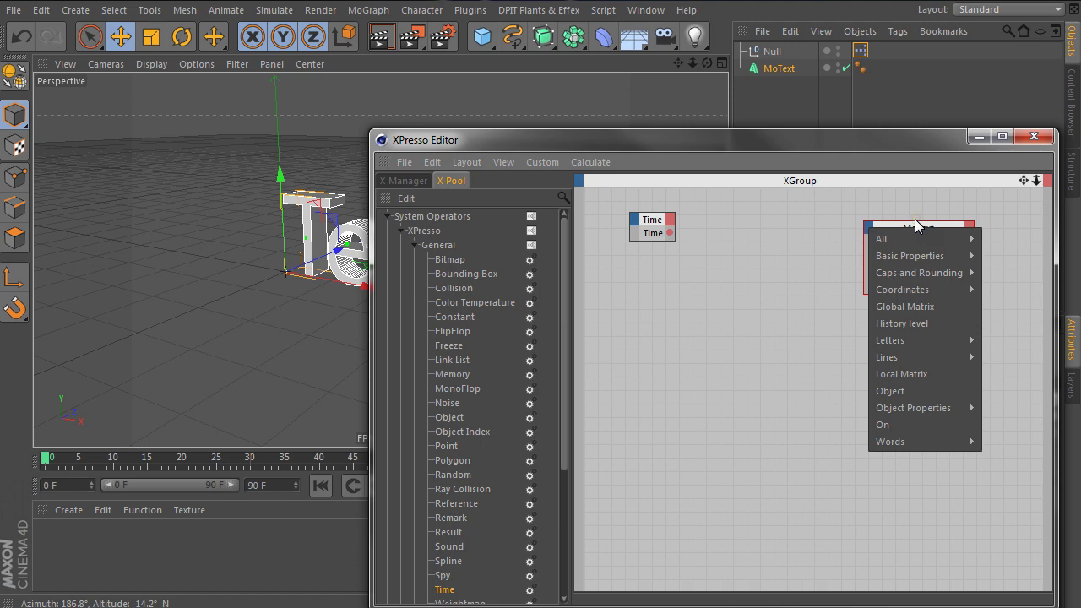
mouse_move(929, 290)
click(850, 159)
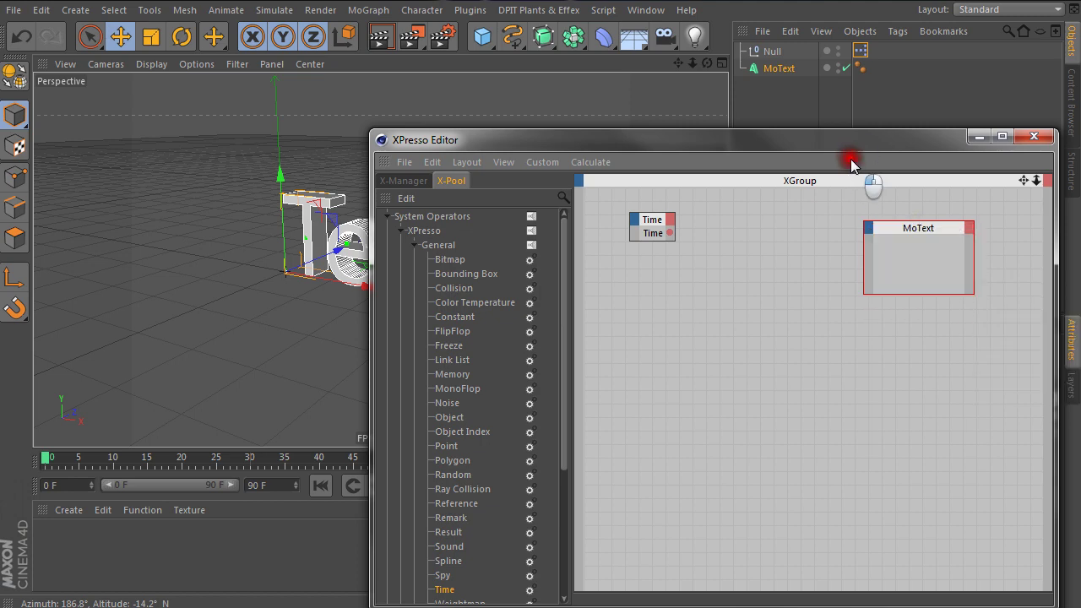
drag(853, 141, 482, 129)
click(477, 217)
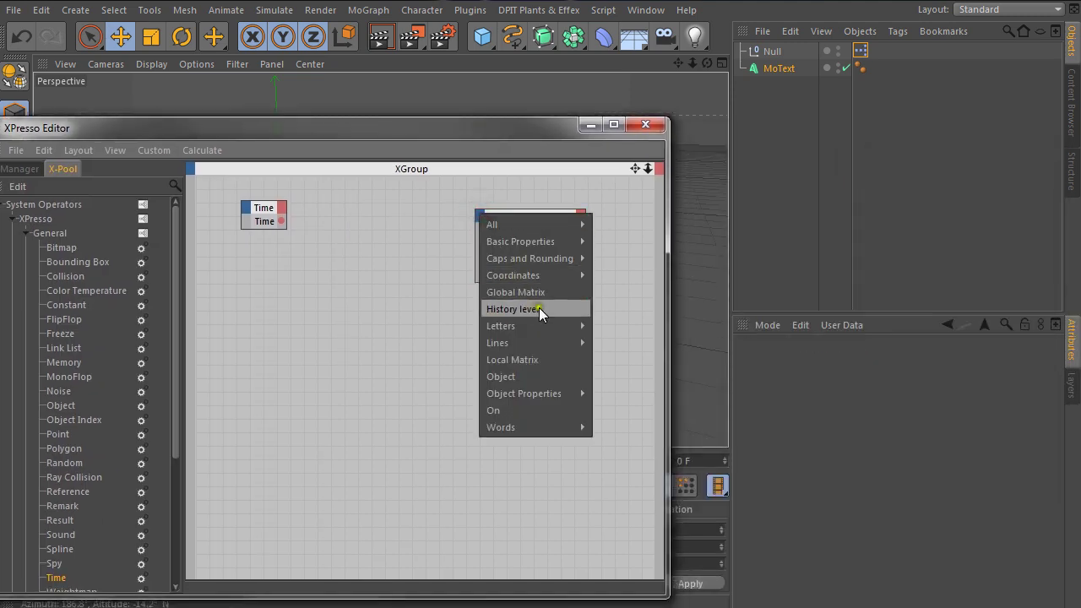
mouse_move(549, 280)
mouse_move(635, 297)
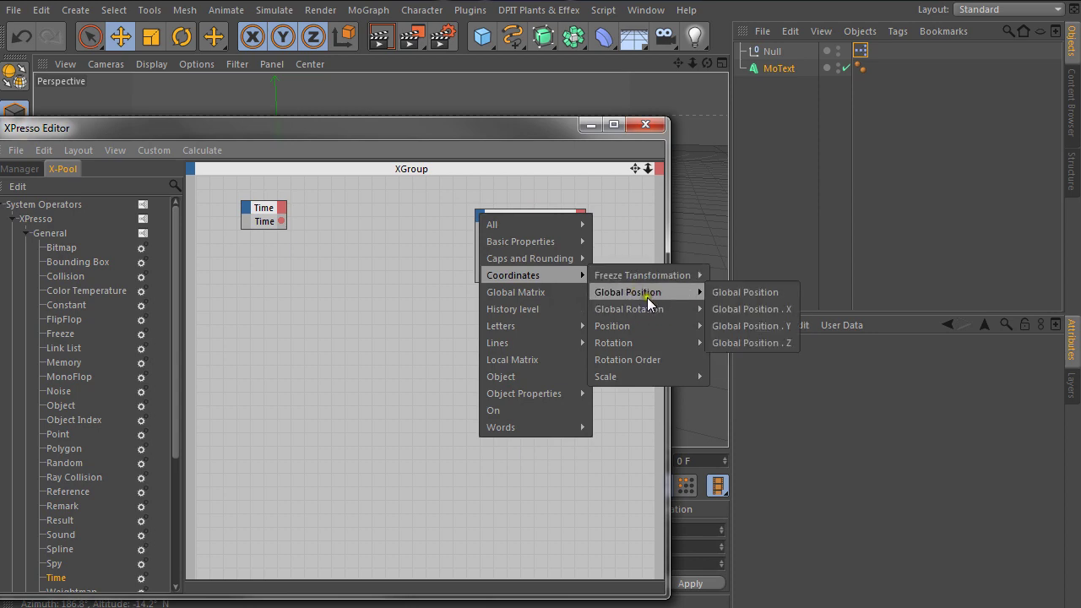
click(750, 325)
Connect the Time node's output to the MoText node's Global Position . Y input
drag(428, 134, 772, 181)
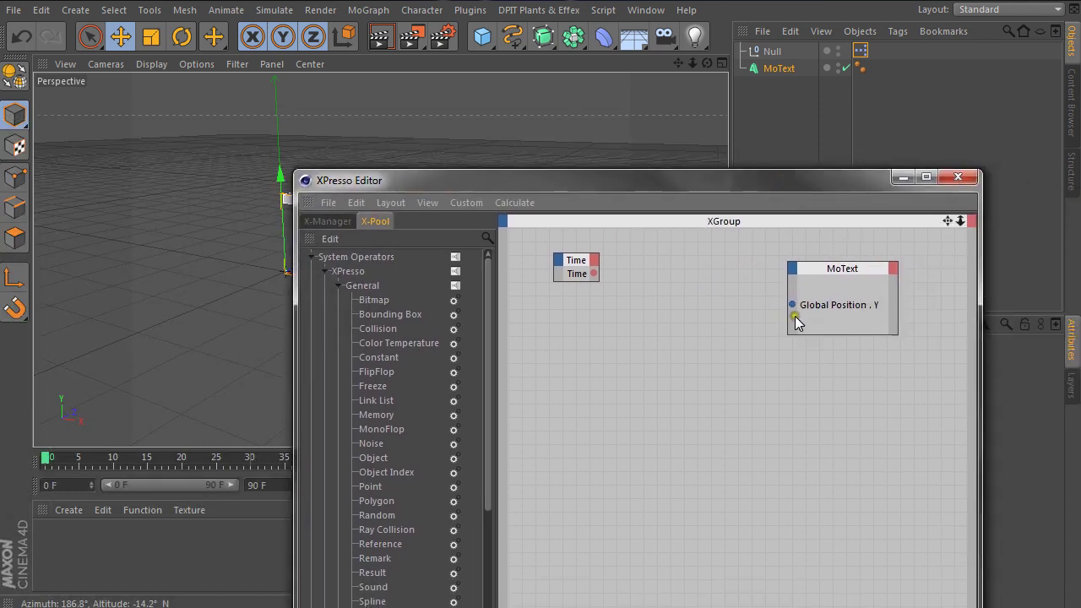
drag(832, 268, 801, 275)
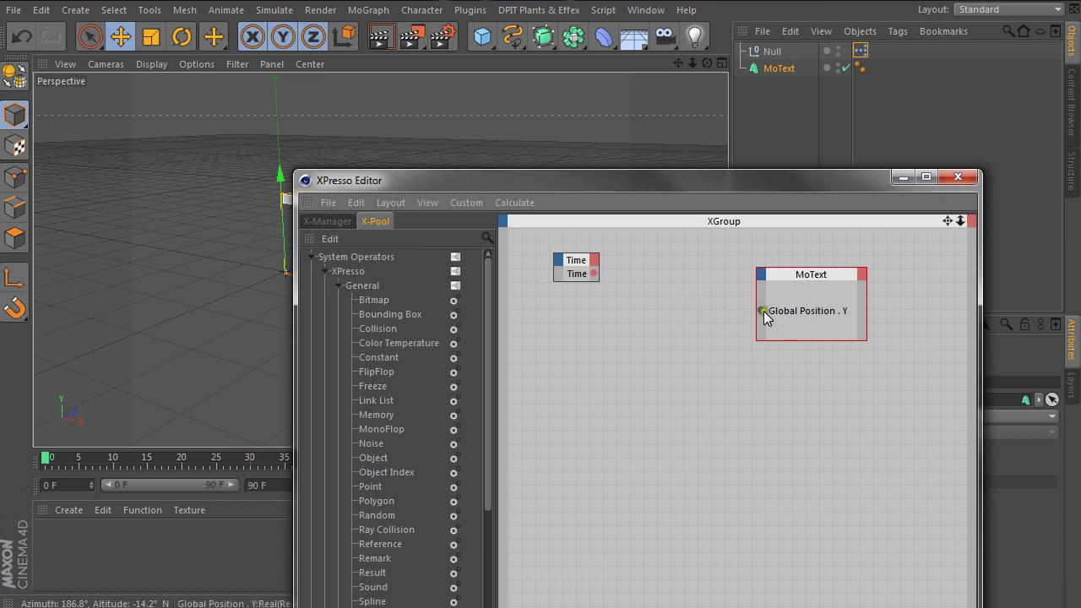
drag(763, 310, 617, 274)
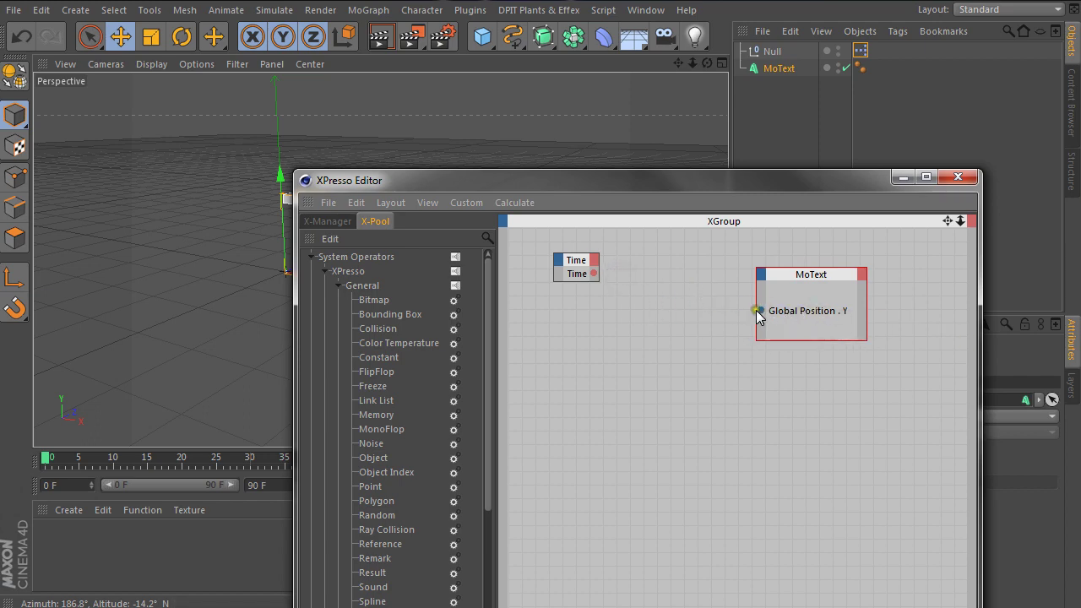
drag(759, 311, 613, 275)
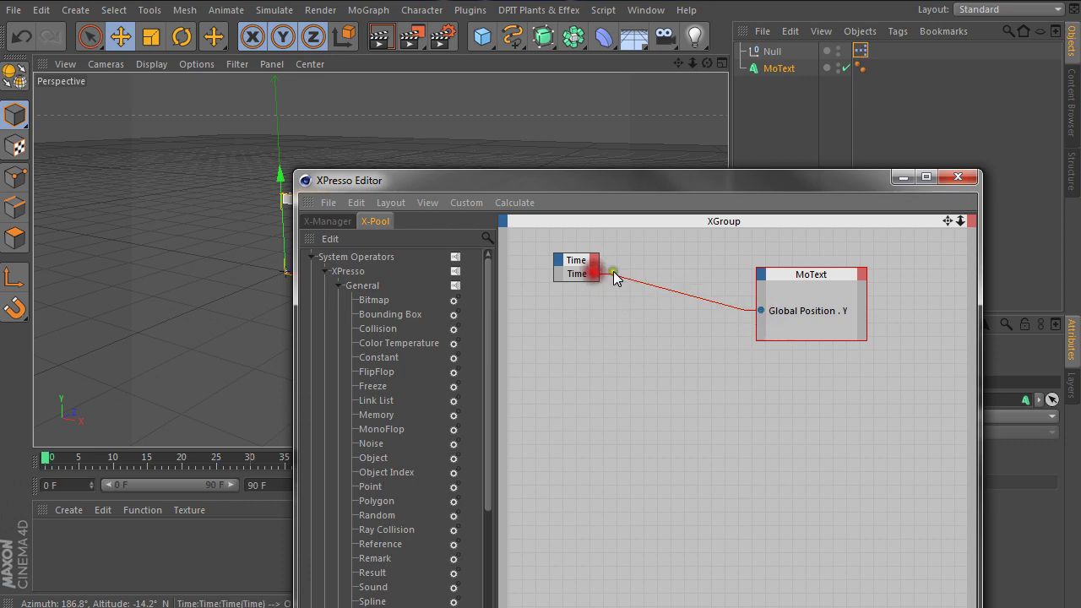
Play the animation and examine how the text moves, zooming in and checking MoText's Y position in its coordinates
click(895, 175)
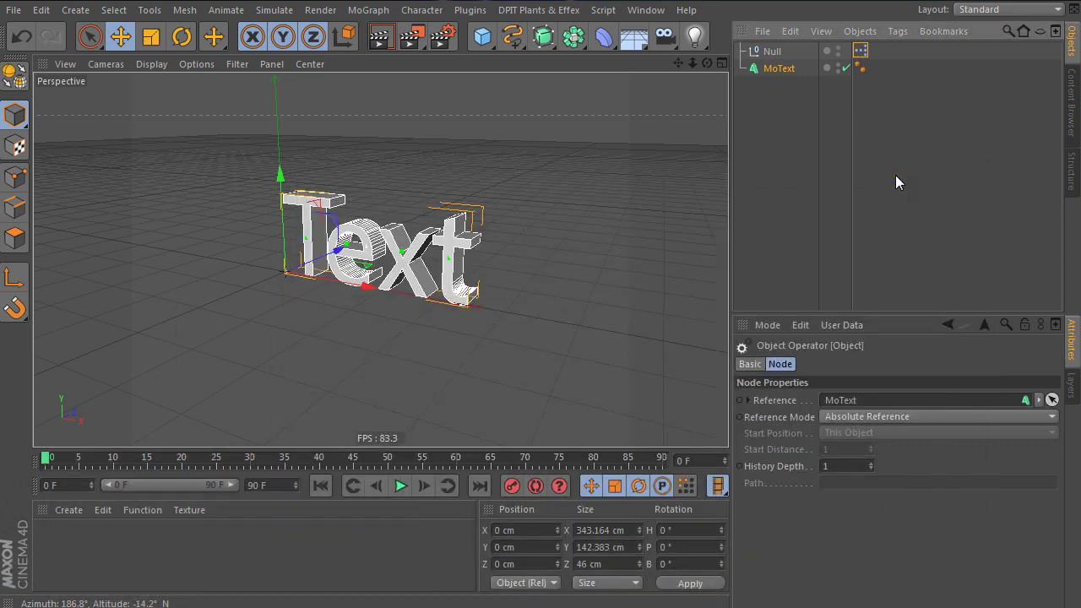
click(399, 486)
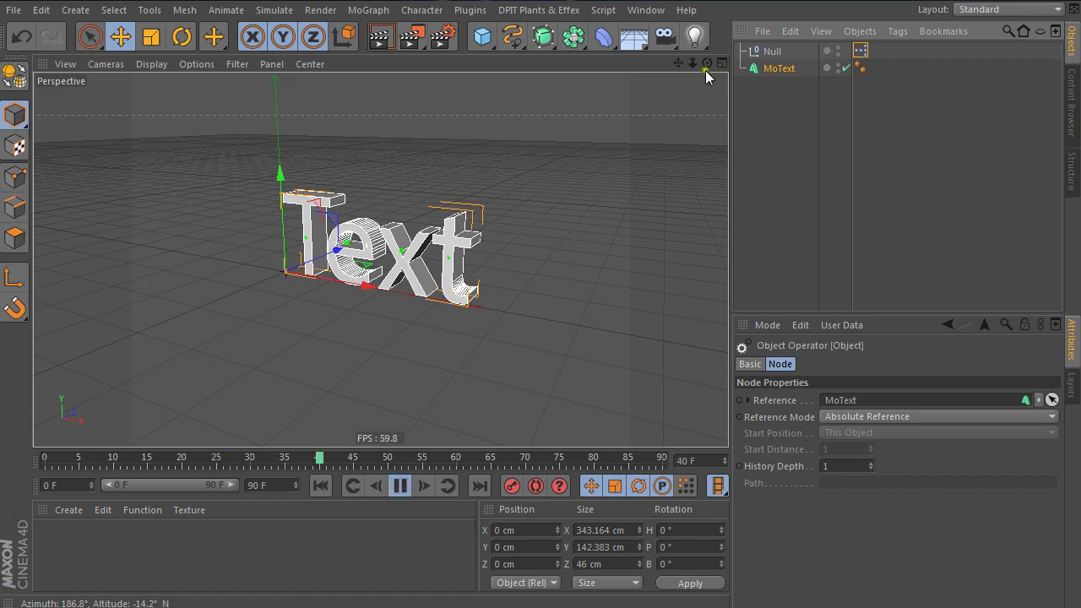
drag(696, 64, 466, 302)
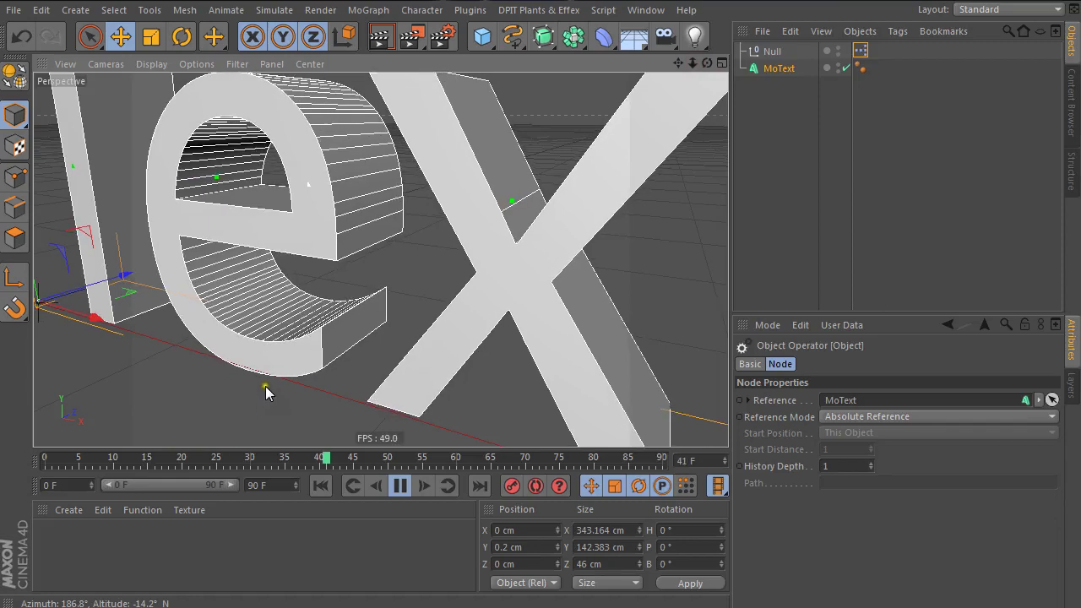
click(772, 68)
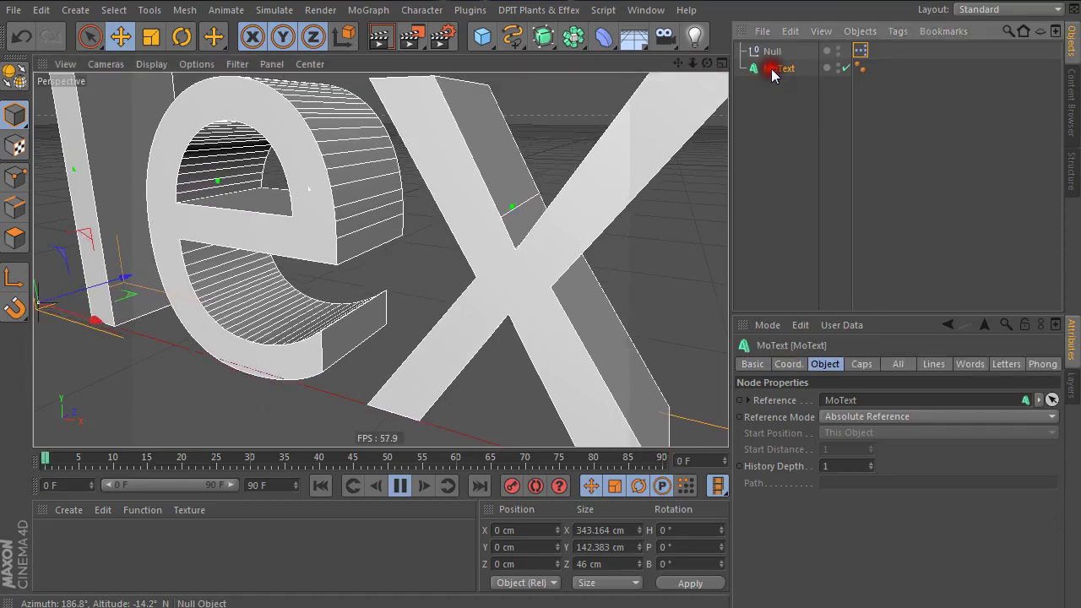
click(823, 364)
click(786, 364)
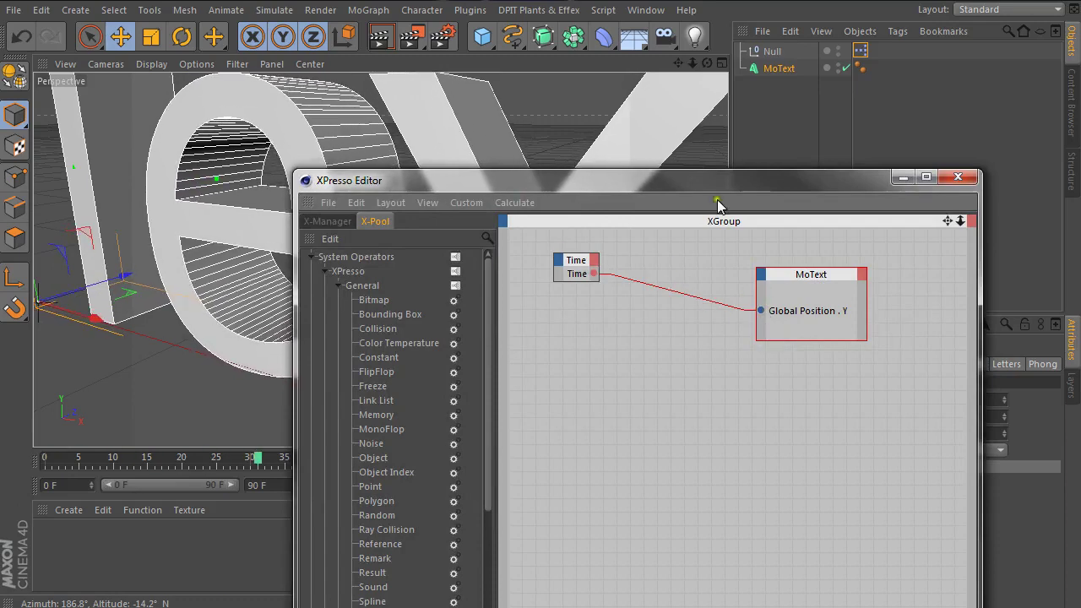
drag(717, 181, 430, 167)
click(746, 416)
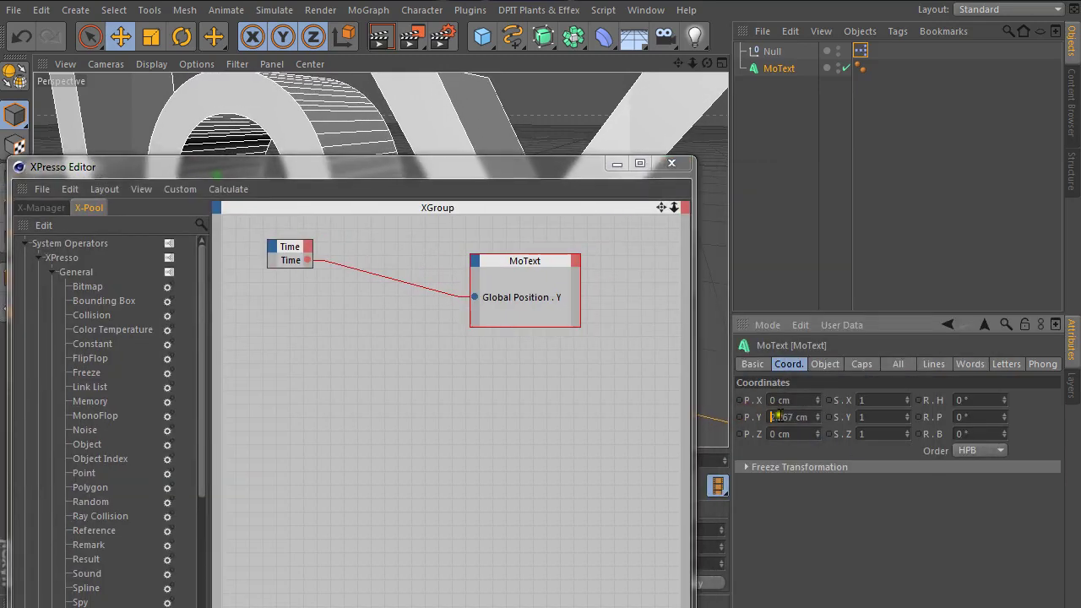
Remove the wire between the Time and MoText nodes and delete MoText's Global Position . Y port
click(382, 453)
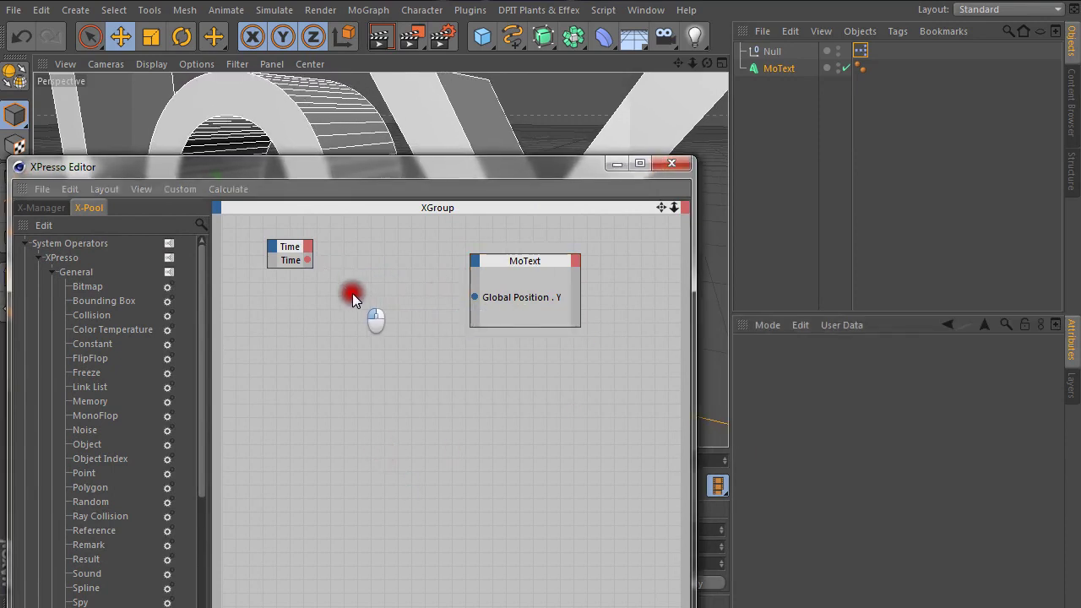
right_click(476, 298)
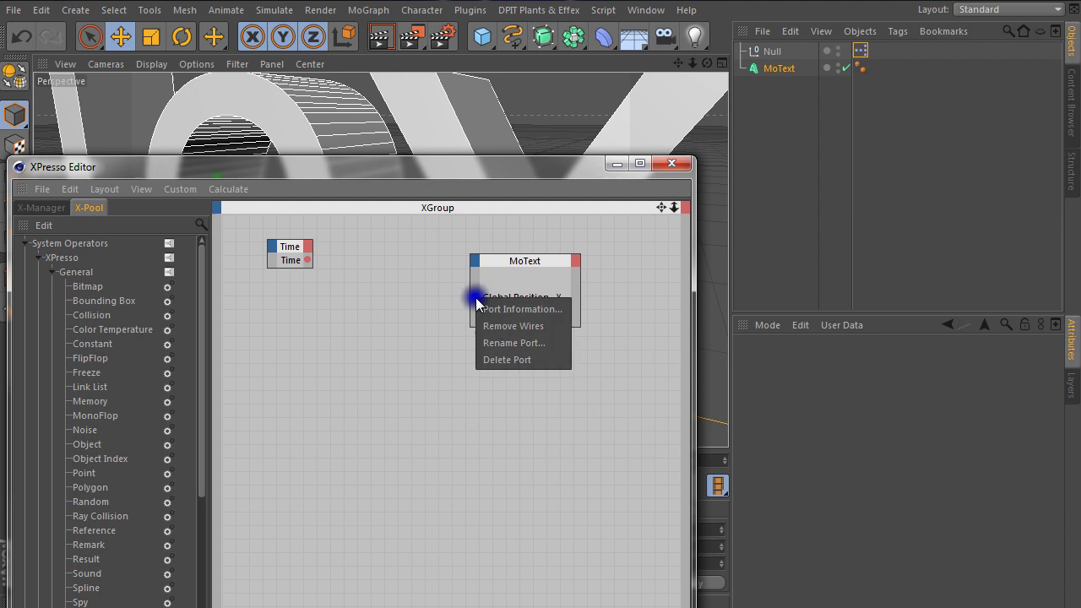
click(536, 363)
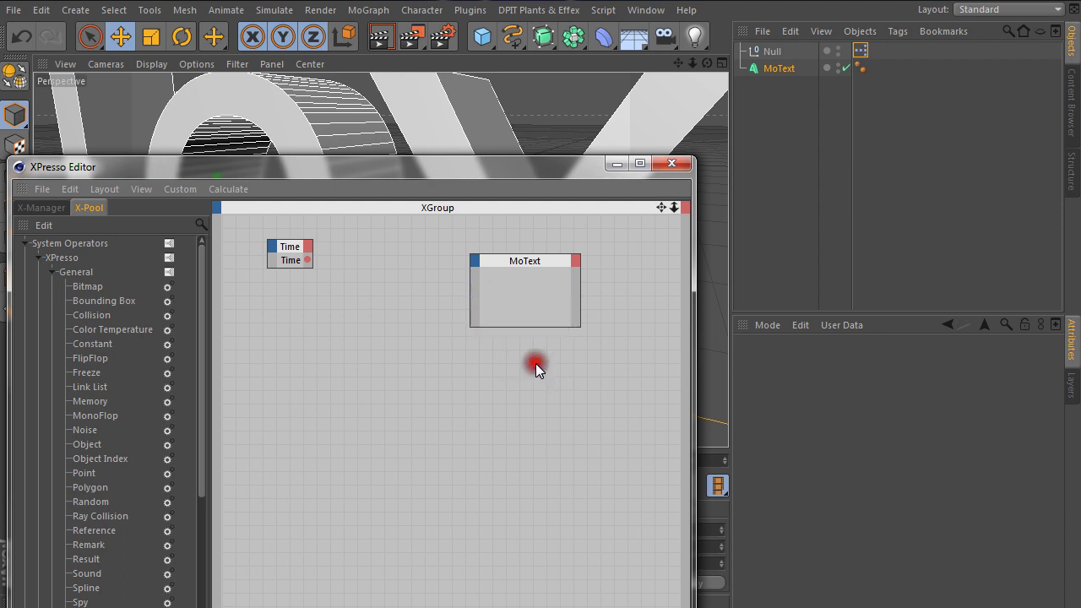
Reposition the MoText node in the XGroup and examine the MoText object's Text parameter in its object properties
drag(523, 260, 547, 254)
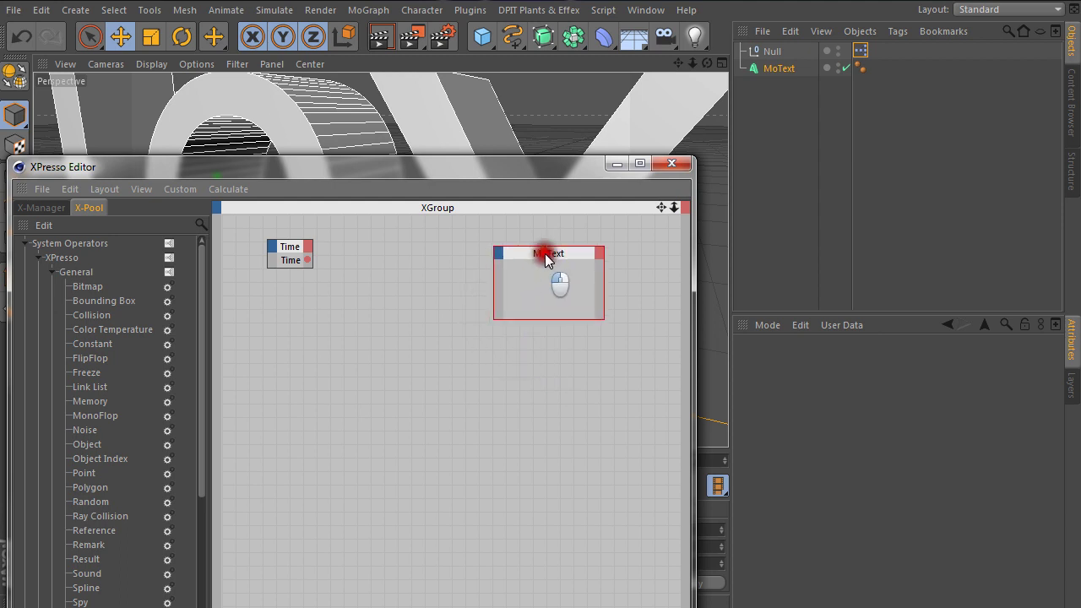
click(781, 68)
click(825, 364)
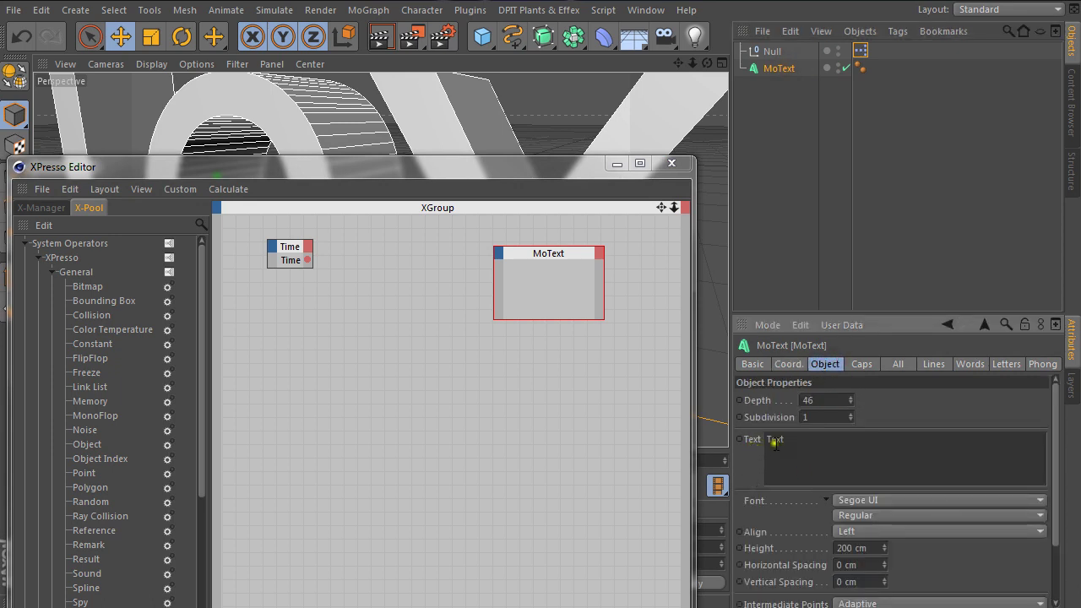
mouse_move(744, 443)
mouse_down()
mouse_move(506, 374)
mouse_move(543, 289)
mouse_move(485, 281)
mouse_up()
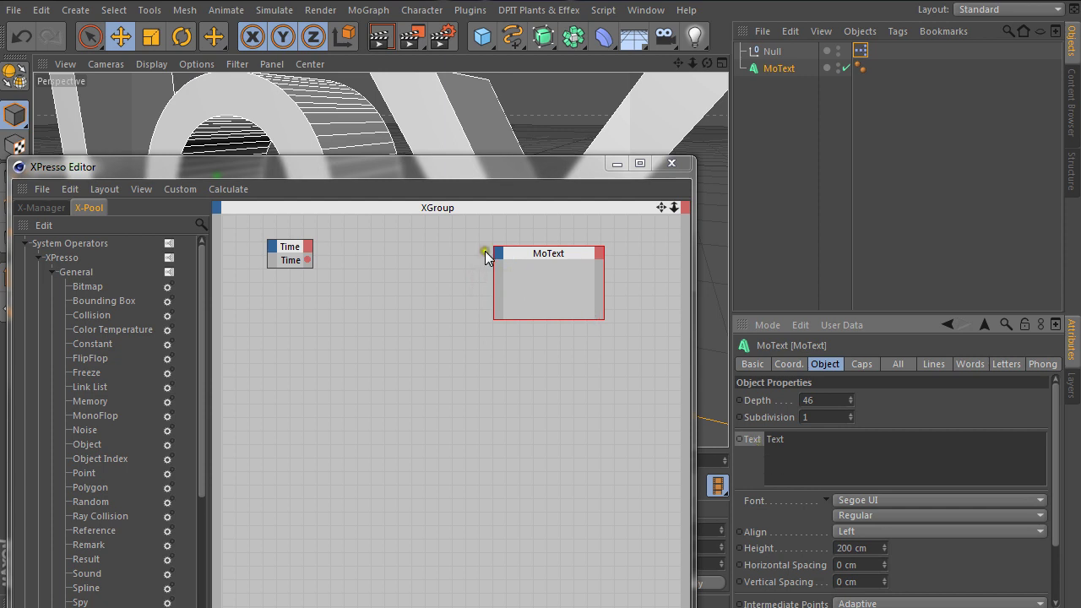
Look through the MoText node's available input ports, comparing their categories with the MoText object's attribute groups
click(497, 251)
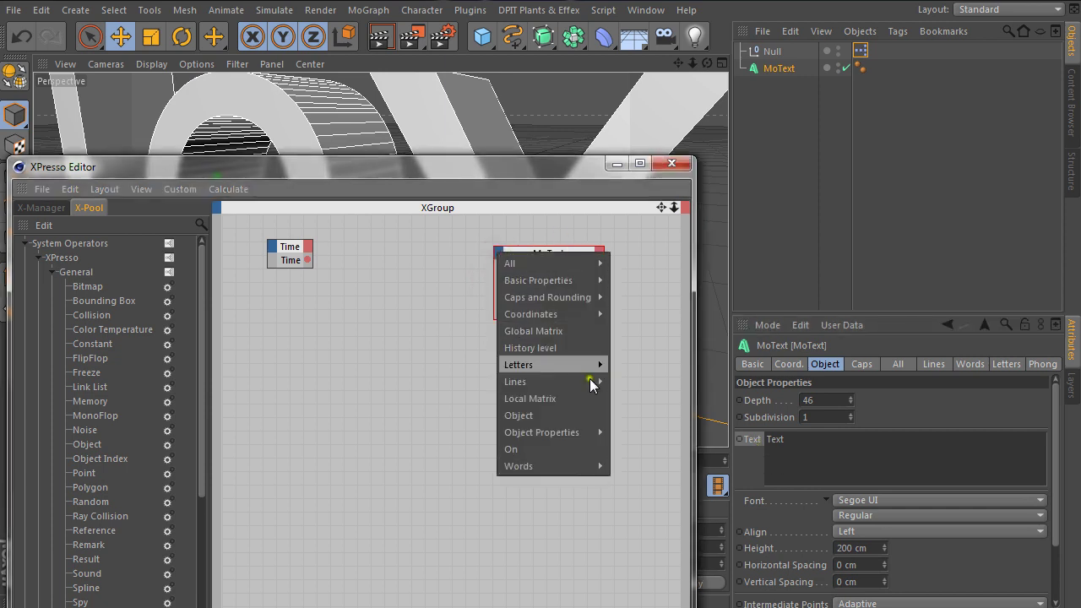
mouse_move(539, 267)
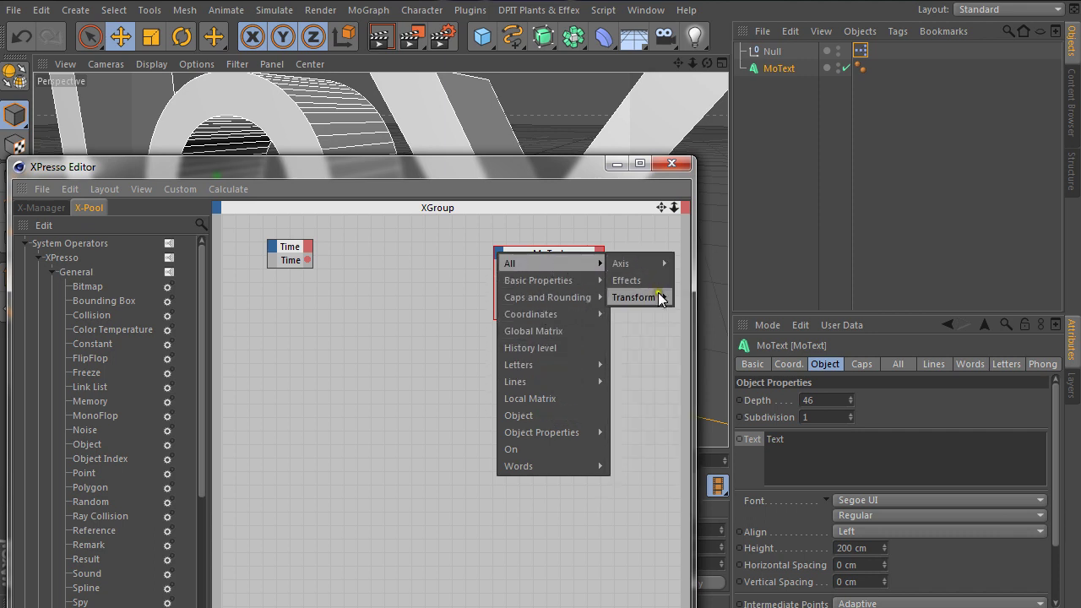
mouse_move(655, 296)
mouse_move(687, 334)
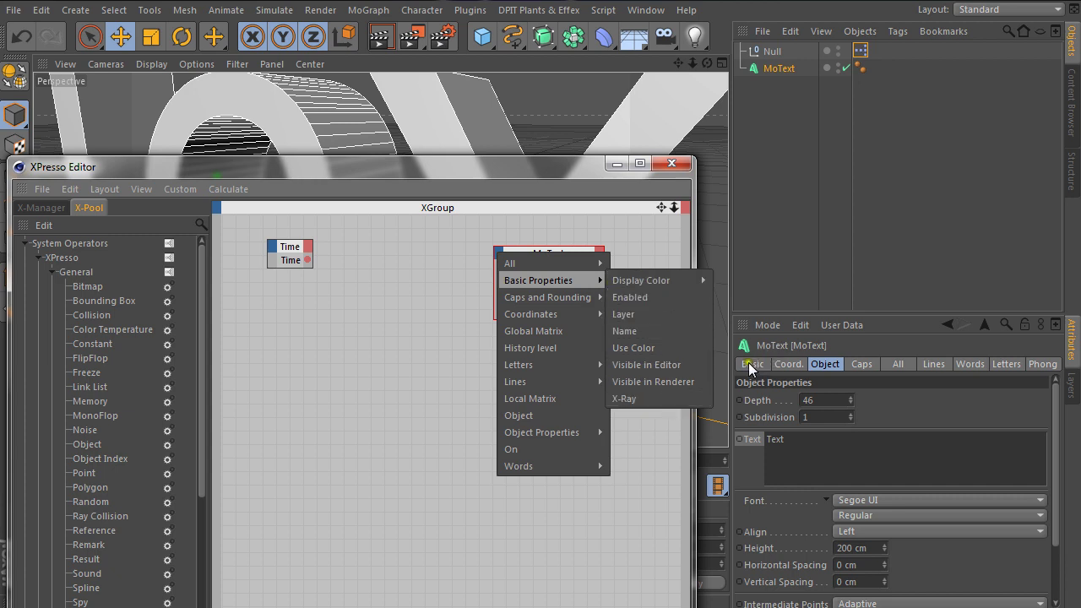
mouse_move(542, 317)
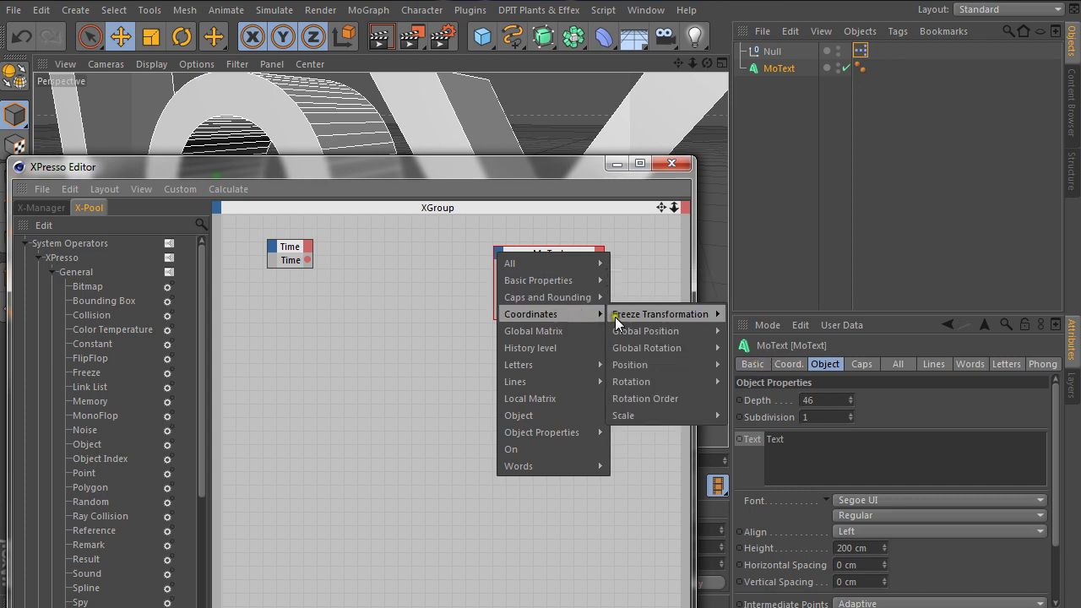
mouse_move(667, 315)
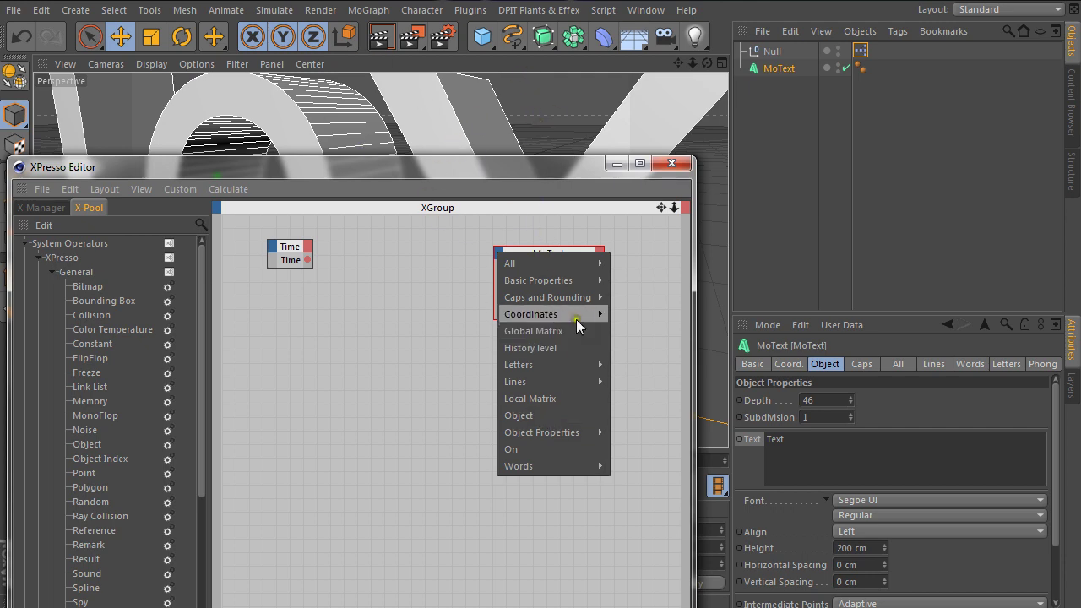
mouse_move(576, 313)
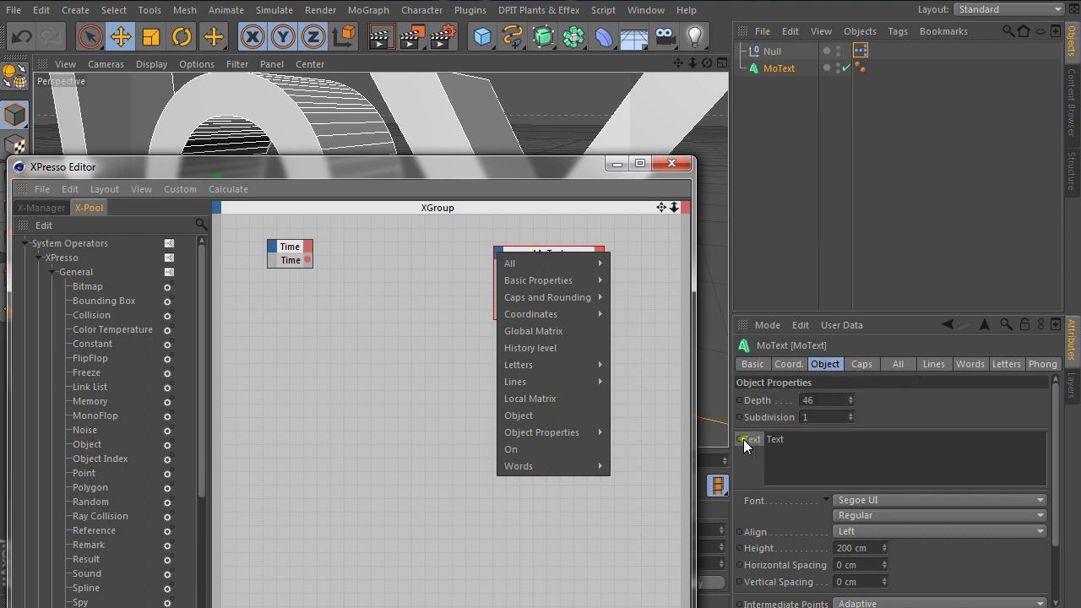
mouse_move(531, 434)
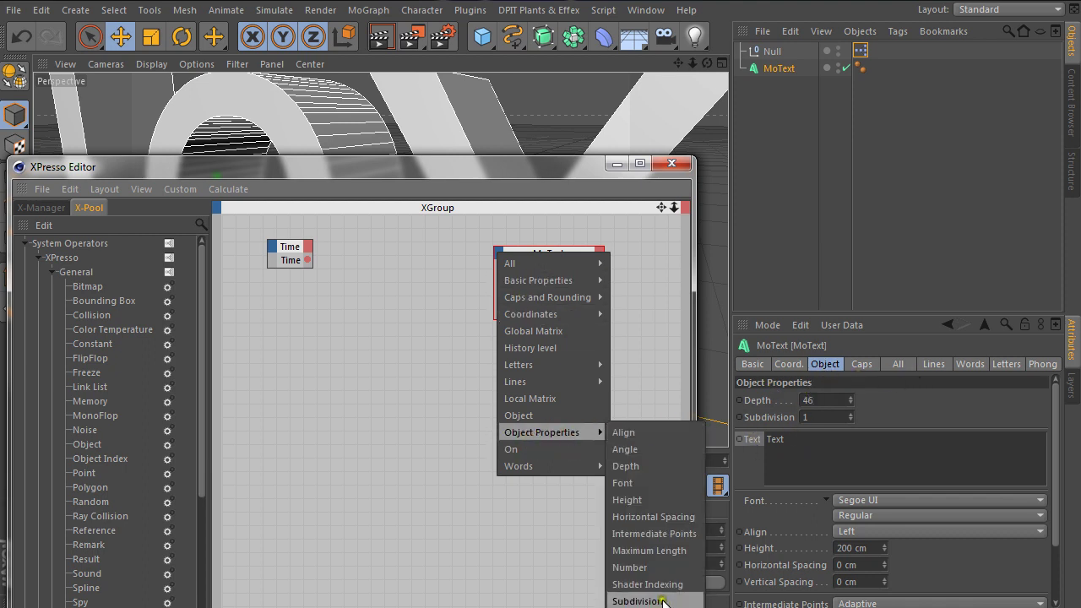
click(490, 177)
Add a Text input port from the object properties to the MoText node
drag(491, 174, 499, 81)
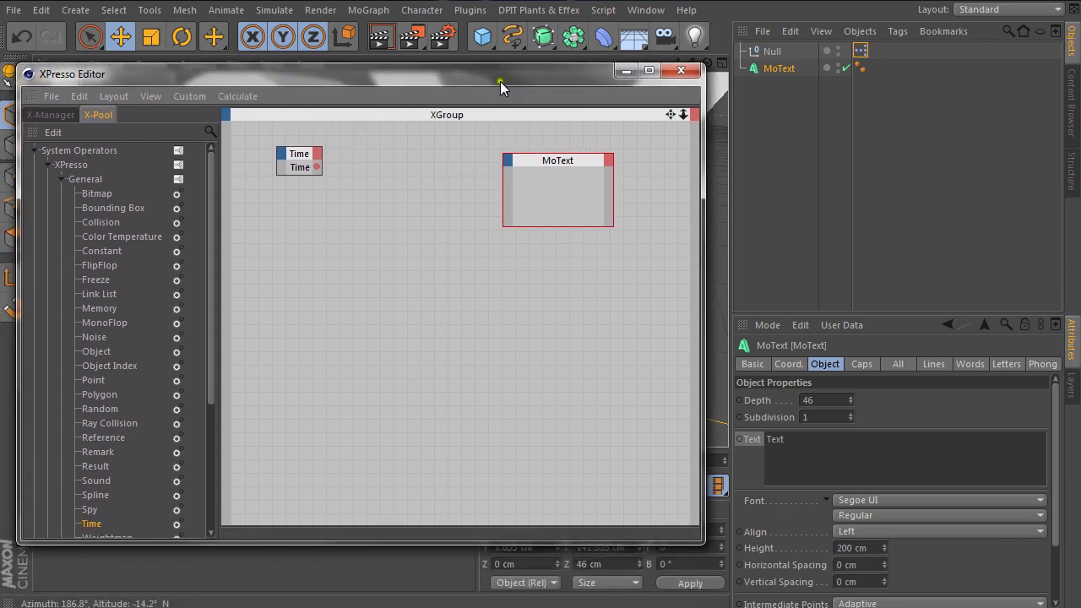
click(507, 163)
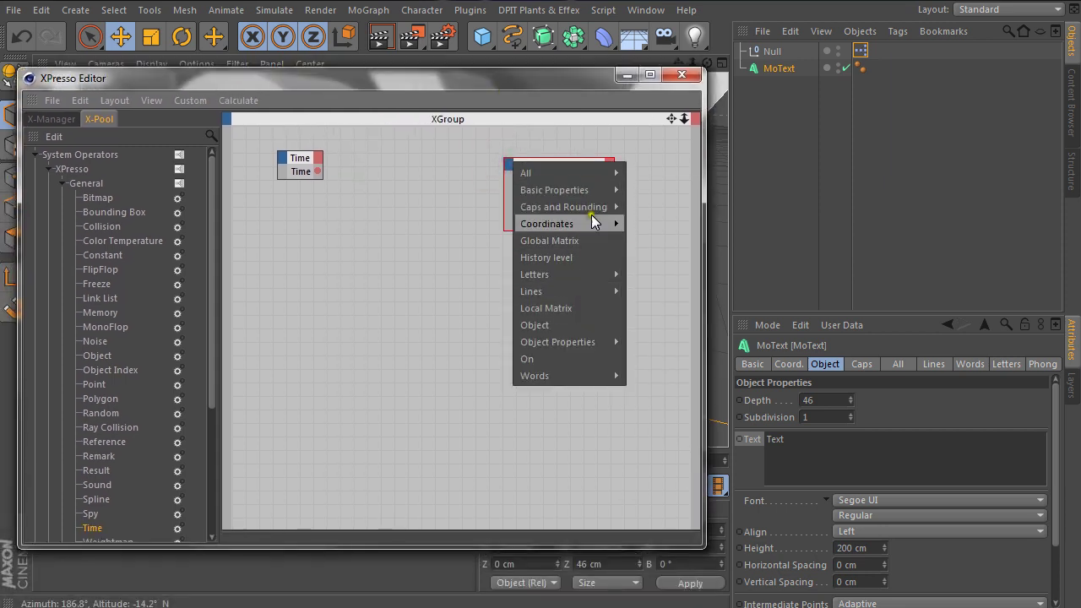
mouse_move(586, 341)
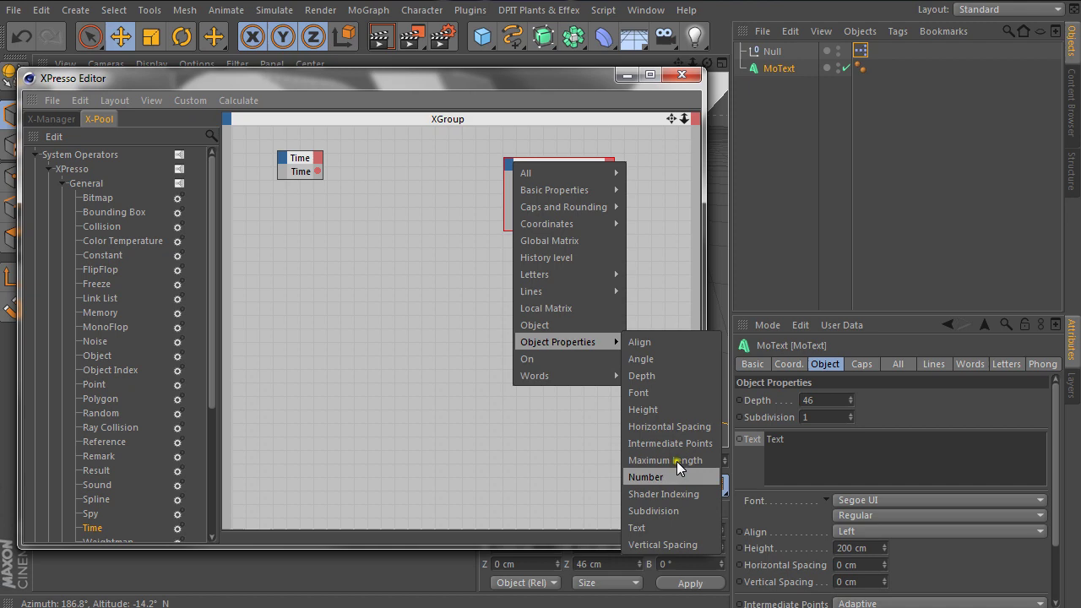
click(677, 525)
Stop the playback and connect the Time node's output to the MoText node's Text input
drag(473, 84, 866, 275)
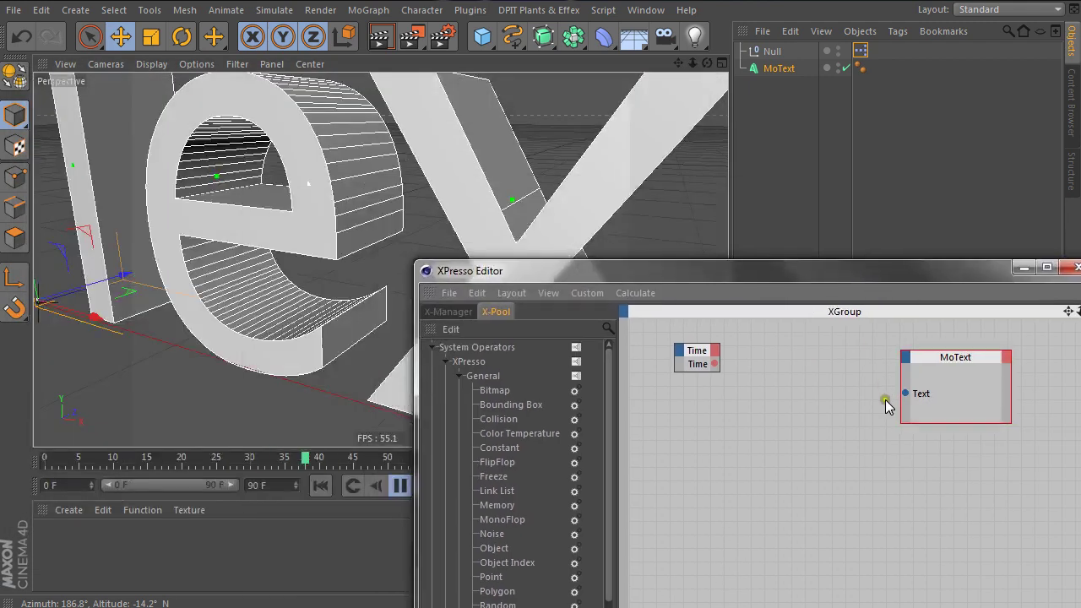
click(399, 485)
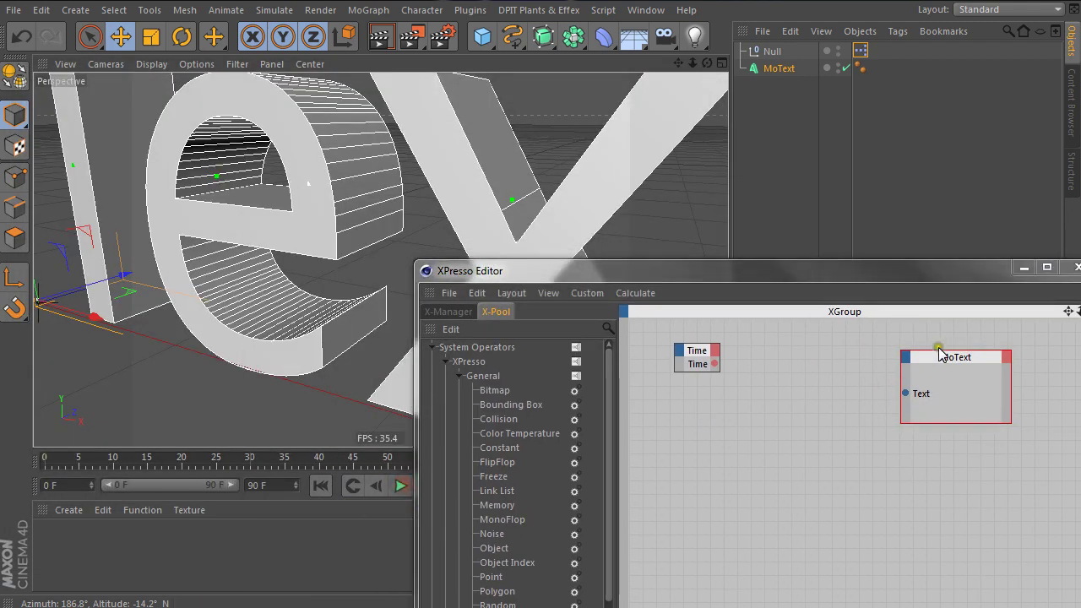
drag(903, 391, 778, 376)
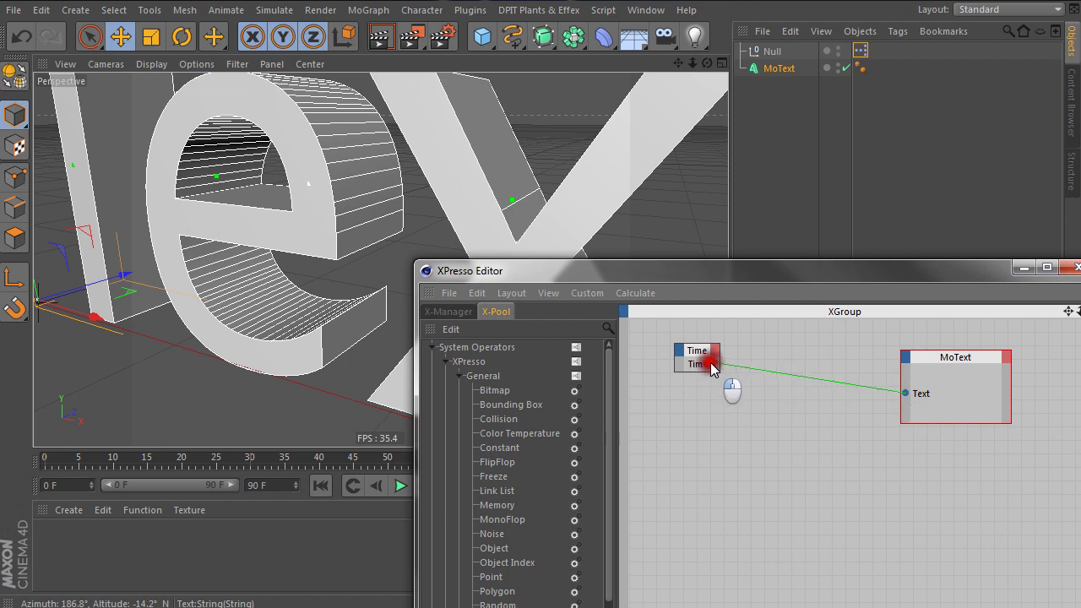
drag(710, 363, 713, 364)
Play the animation from the first frame with MoText selected and examine how its text changes over time
drag(854, 278, 346, 362)
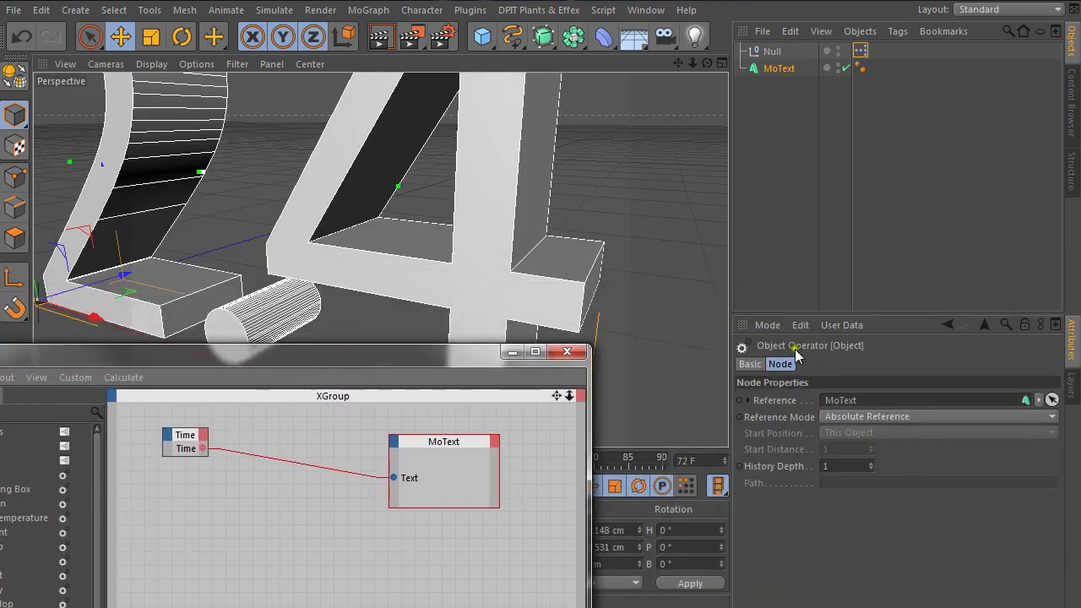
click(752, 66)
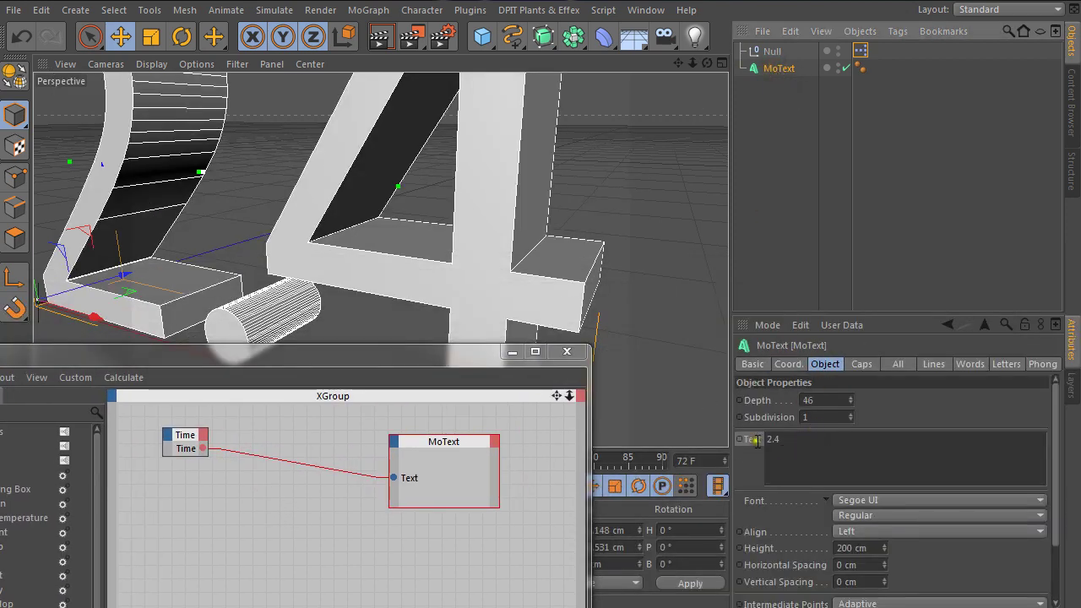
click(512, 352)
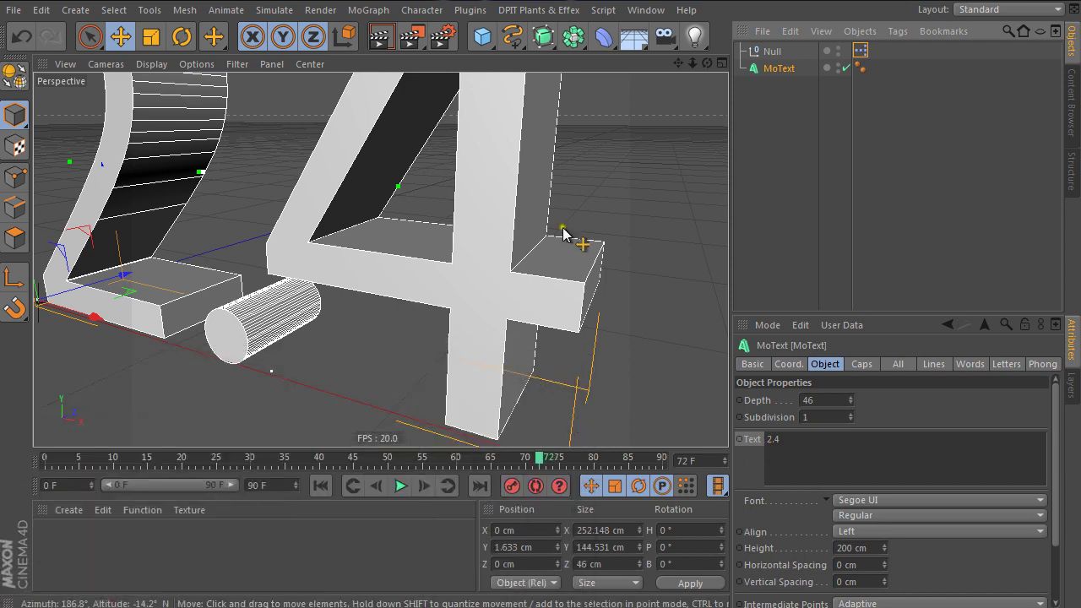
alt+right_drag(469, 300, 462, 302)
drag(462, 302, 698, 63)
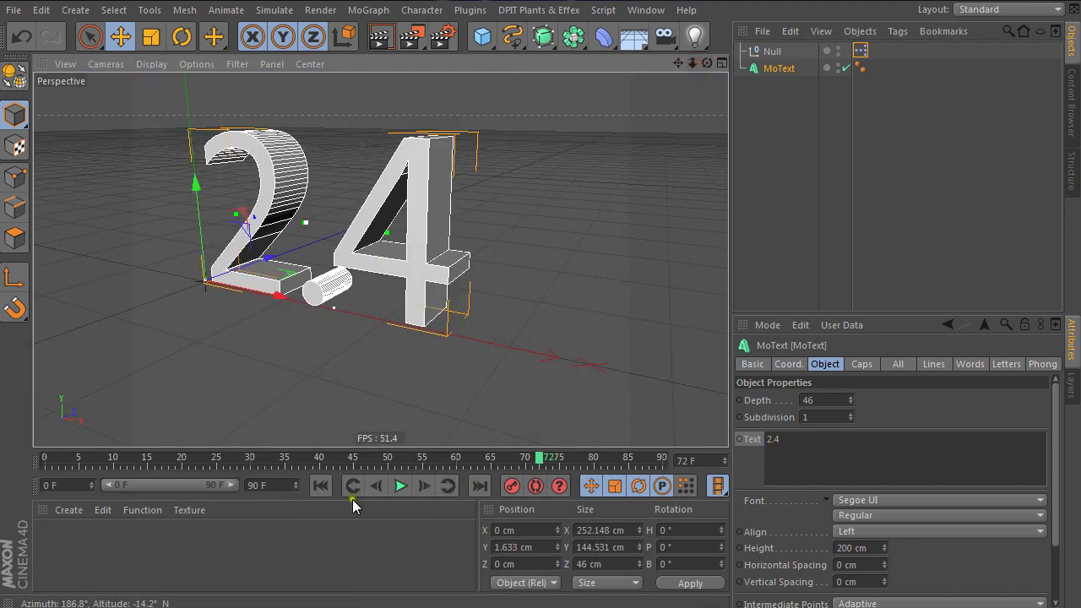
click(320, 486)
click(398, 487)
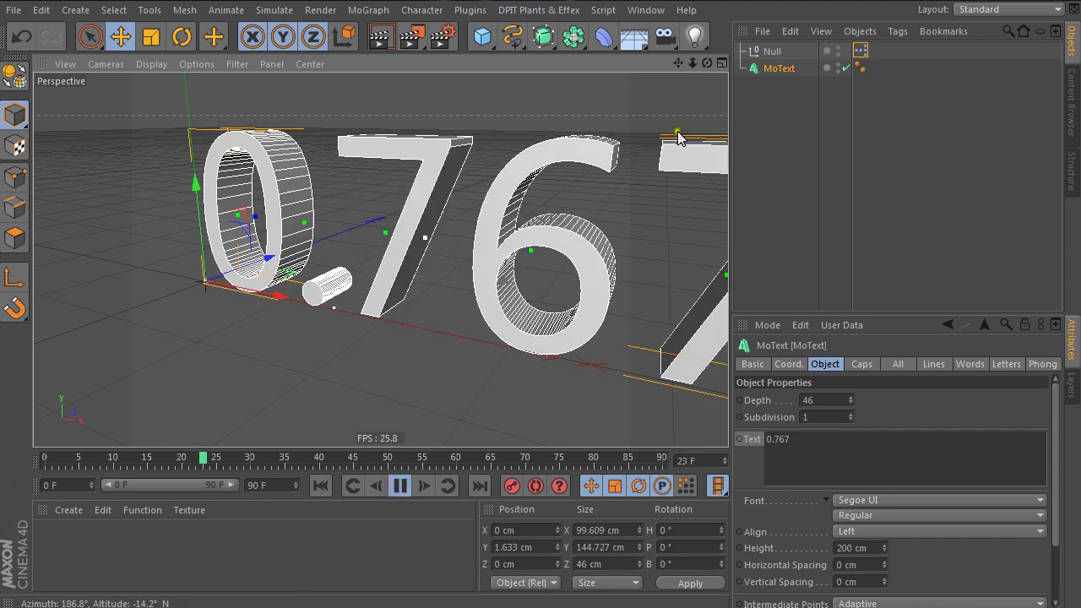
drag(693, 63, 691, 99)
drag(466, 302, 466, 301)
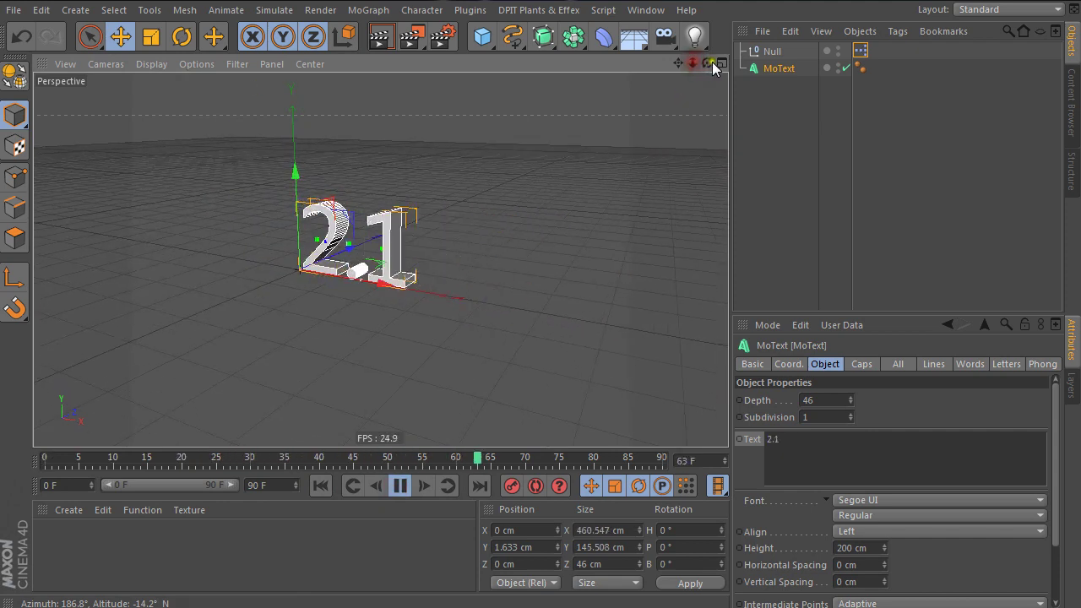
drag(707, 64, 463, 221)
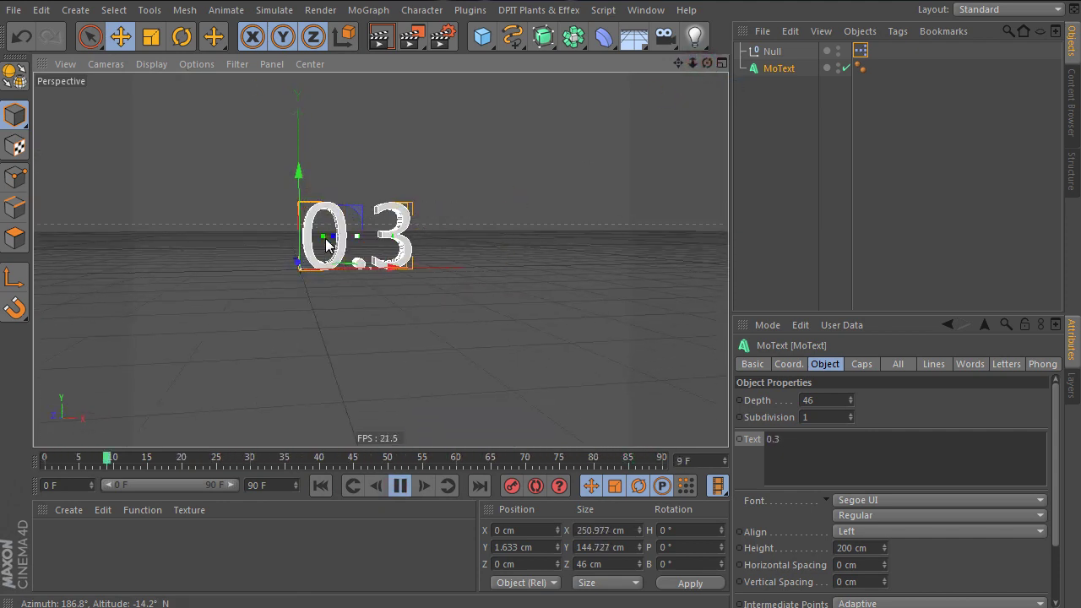
Scrub the timeline to frames 30 and 60 to check the displayed text at each full second
drag(278, 464, 253, 464)
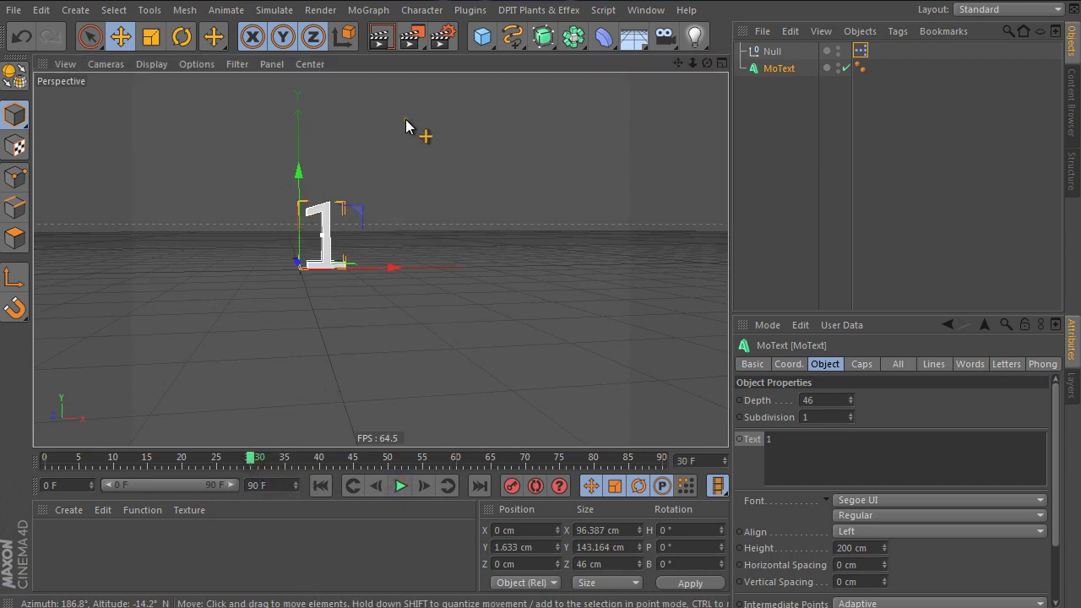
mouse_move(707, 63)
mouse_down()
mouse_move(466, 301)
mouse_move(701, 76)
mouse_up()
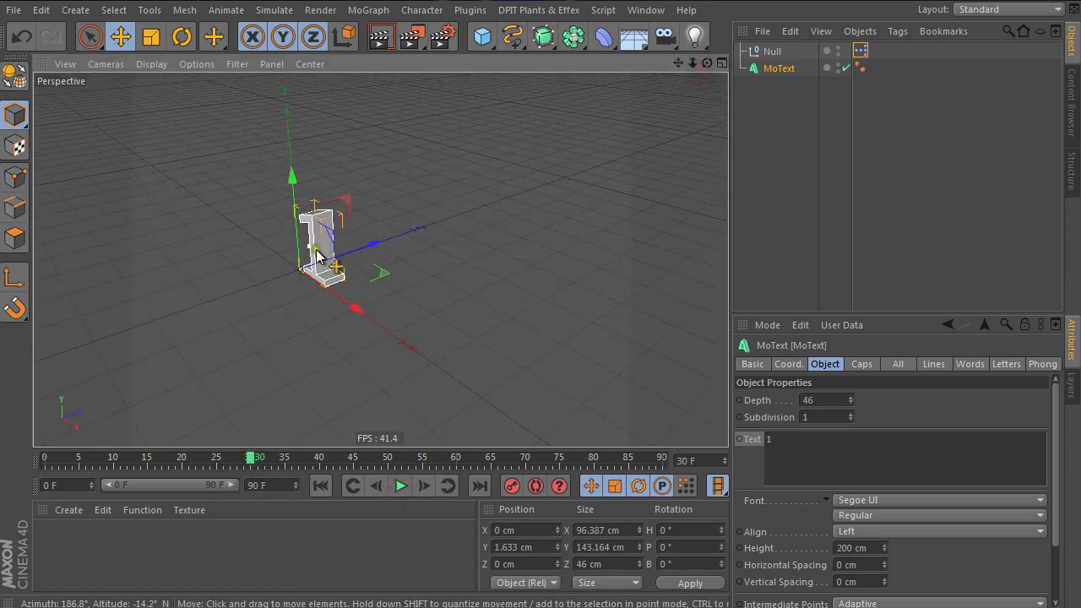
drag(255, 465, 467, 461)
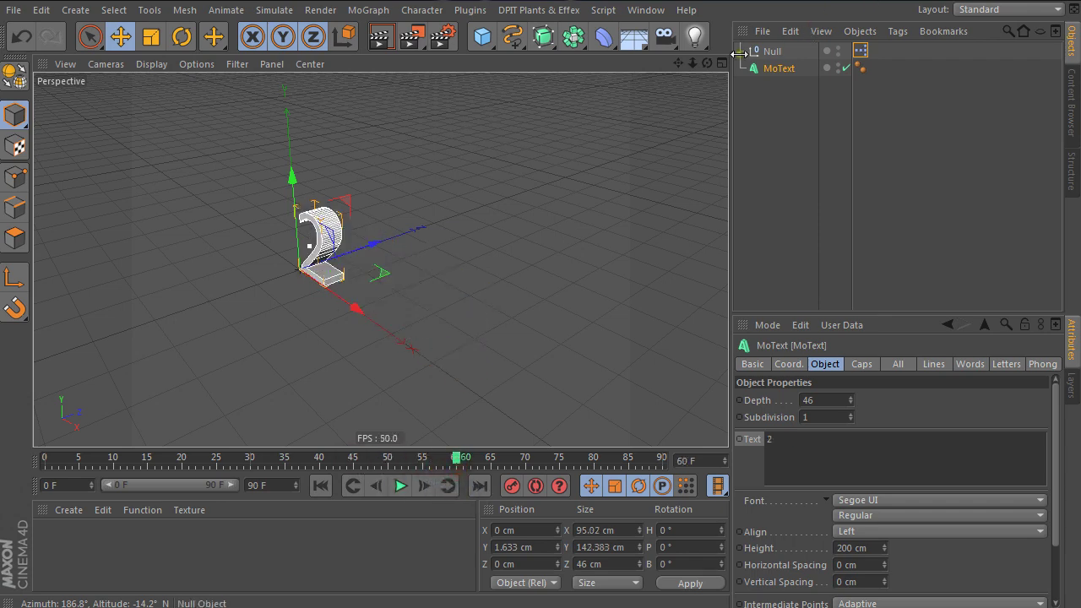
Raise the MoText object along the Y axis to about 241 cm and keep it selected
drag(707, 63, 463, 302)
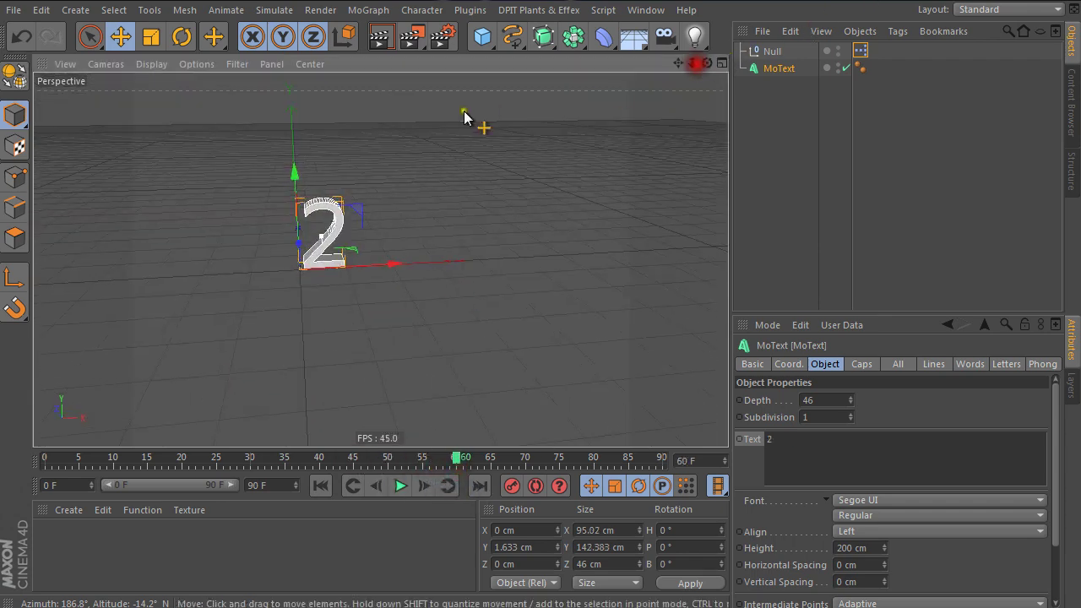
drag(297, 174, 295, 83)
click(723, 174)
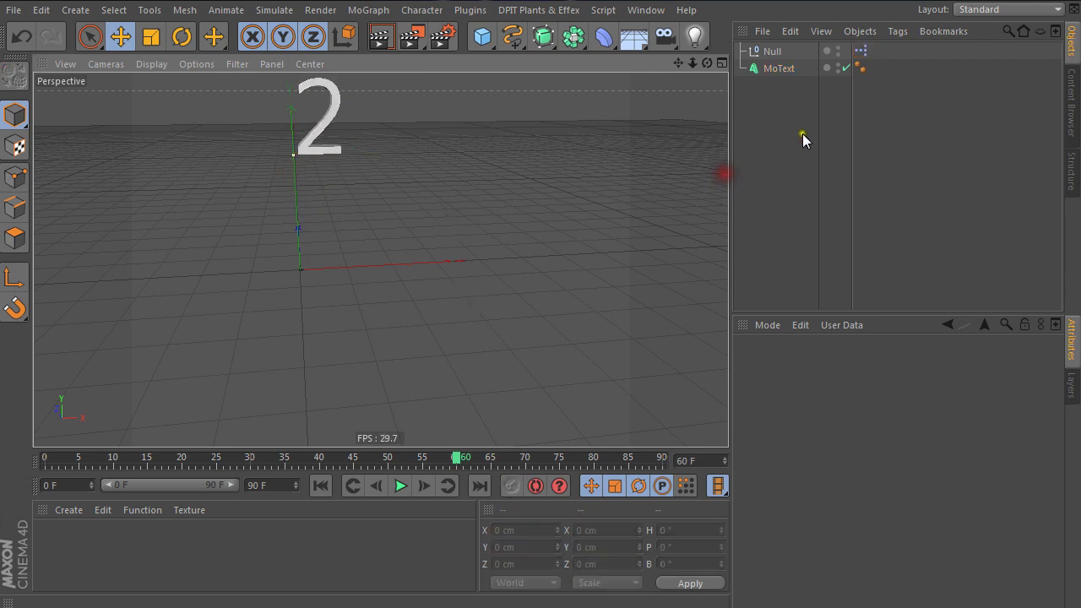
click(768, 71)
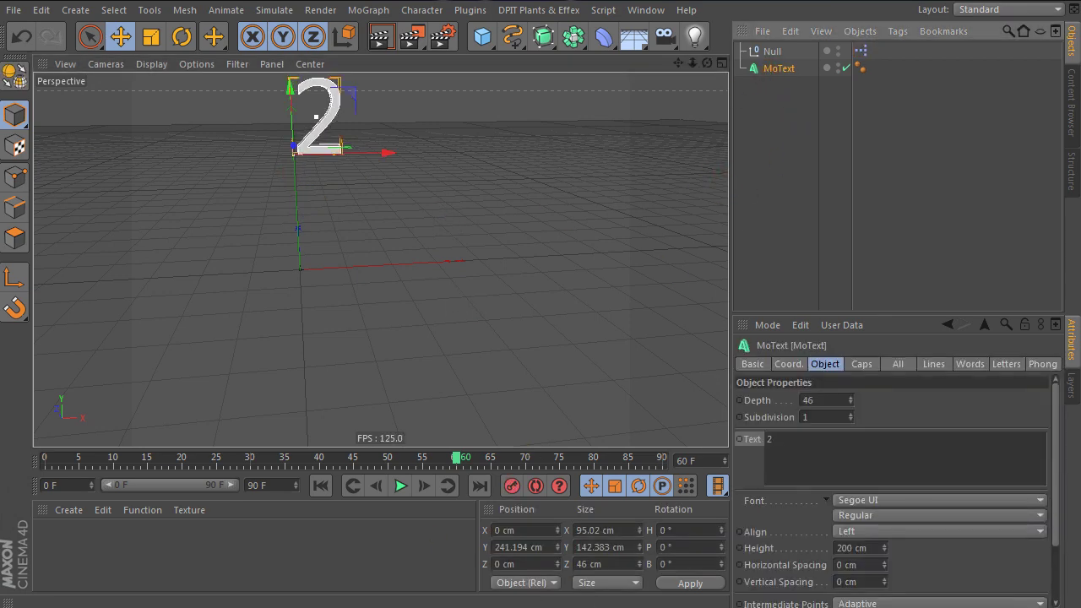
Bring back the XPresso Editor and shrink the MoText node to fit its Text port, keeping the viewport text uncovered
key(alt+Tab)
drag(275, 363, 612, 117)
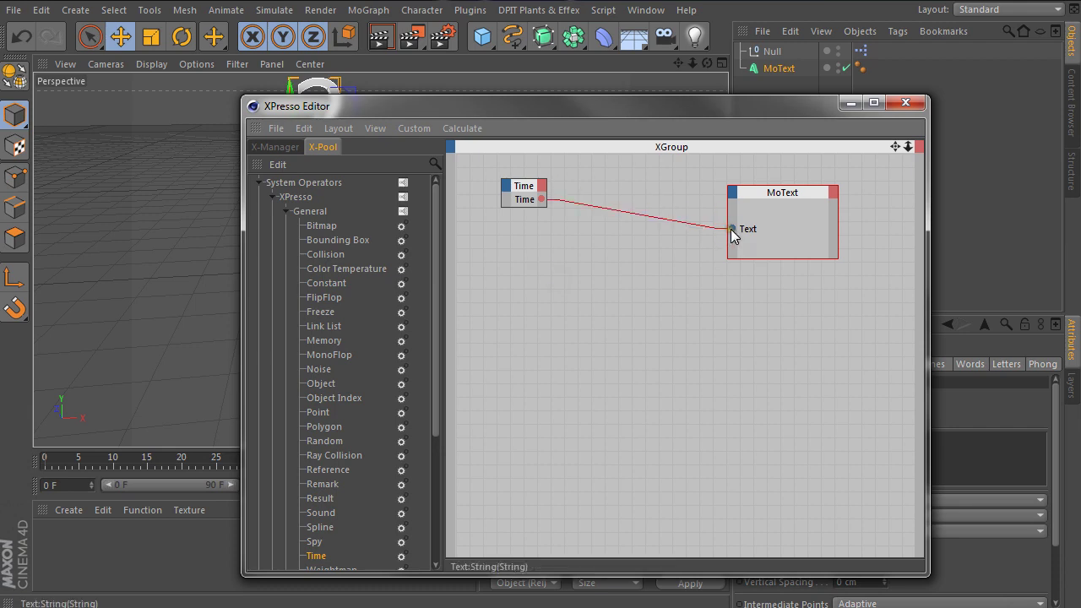
drag(786, 197, 778, 186)
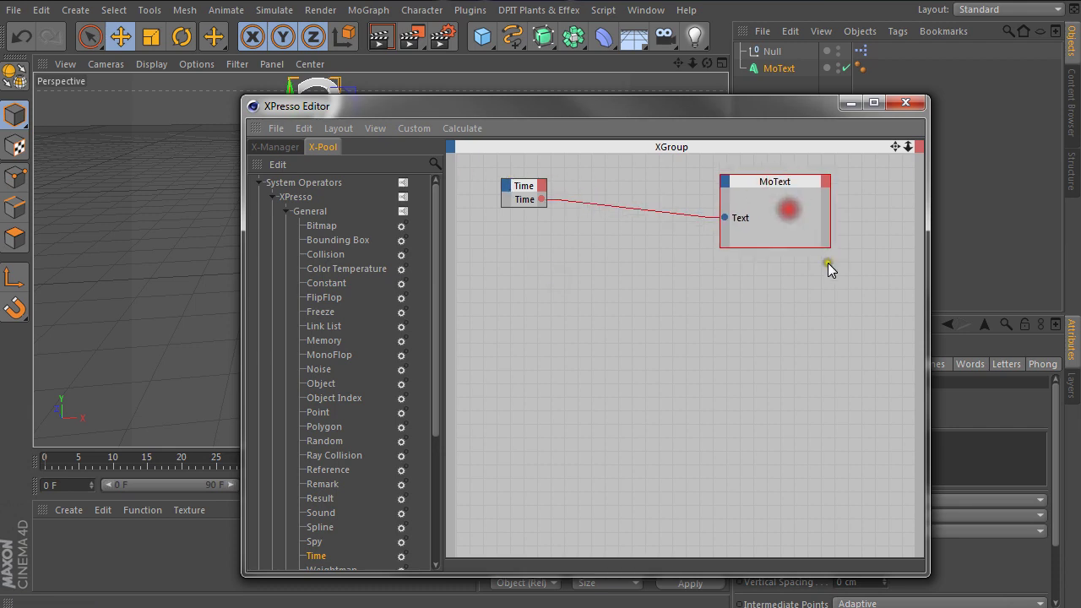
click(828, 249)
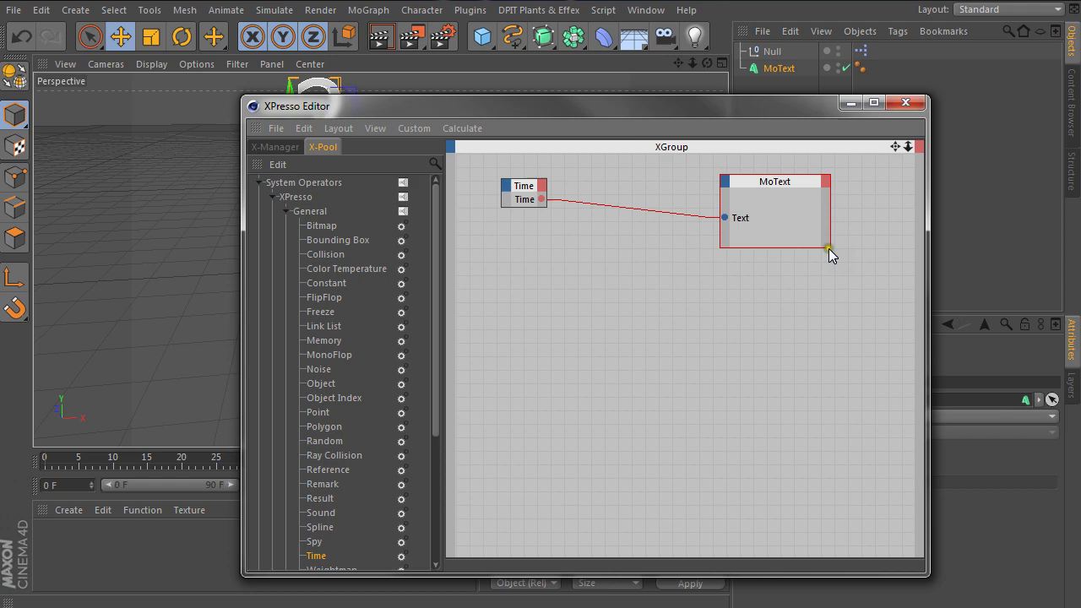
drag(830, 249, 784, 206)
drag(691, 107, 690, 296)
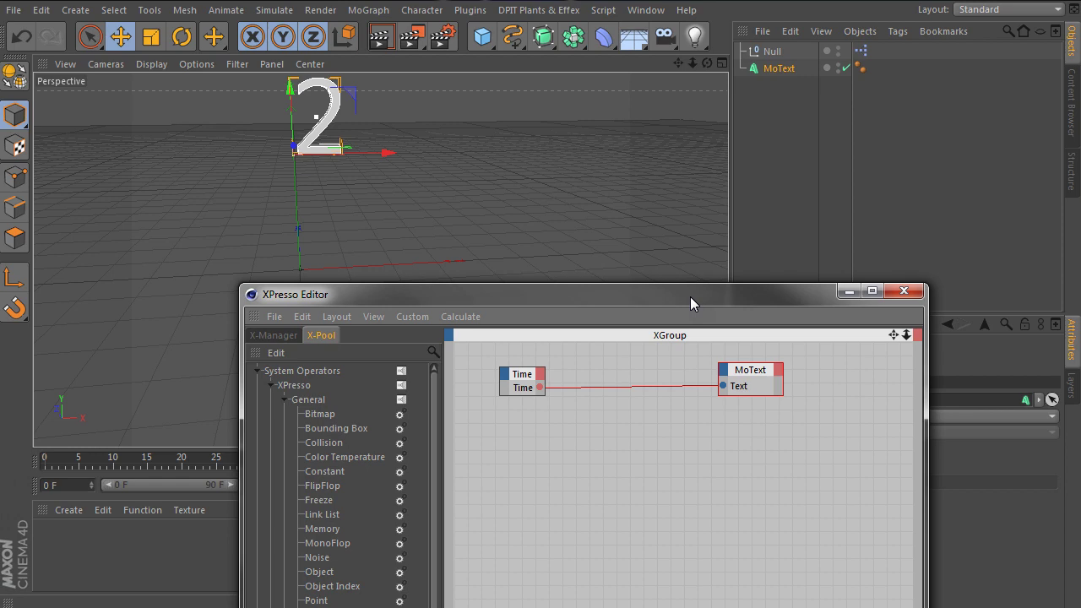
drag(690, 297, 743, 228)
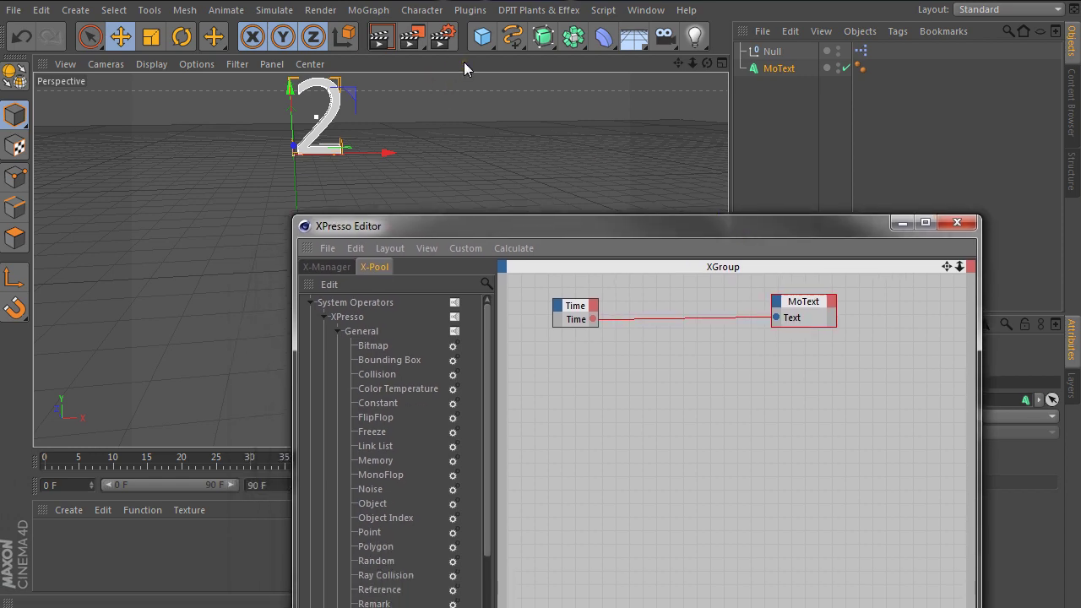
click(611, 379)
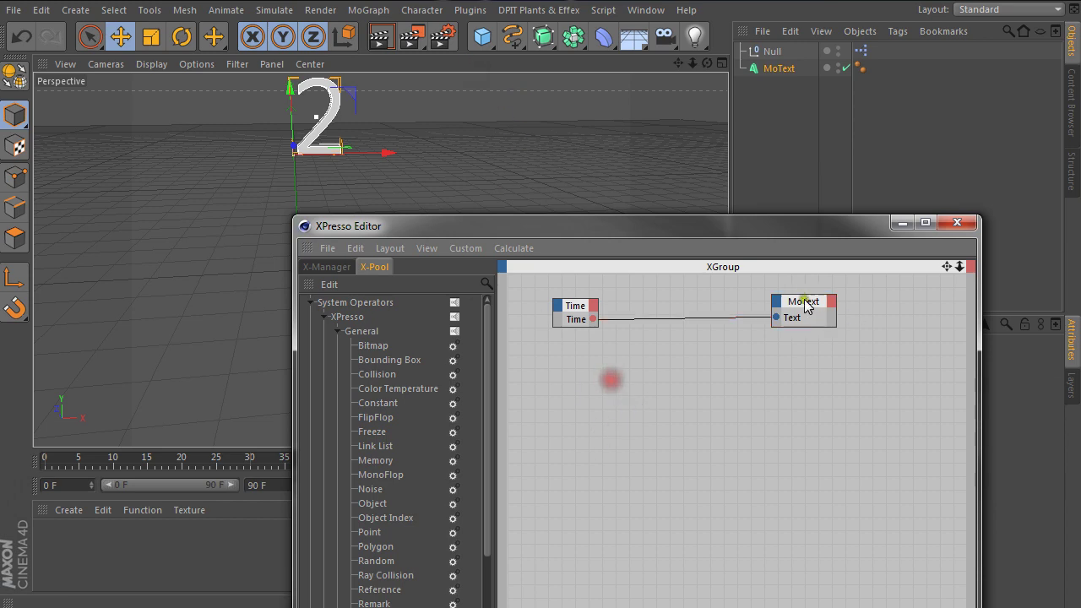
Duplicate the MoText object in the object hierarchy, placing the copy directly beneath the original
click(817, 304)
click(780, 69)
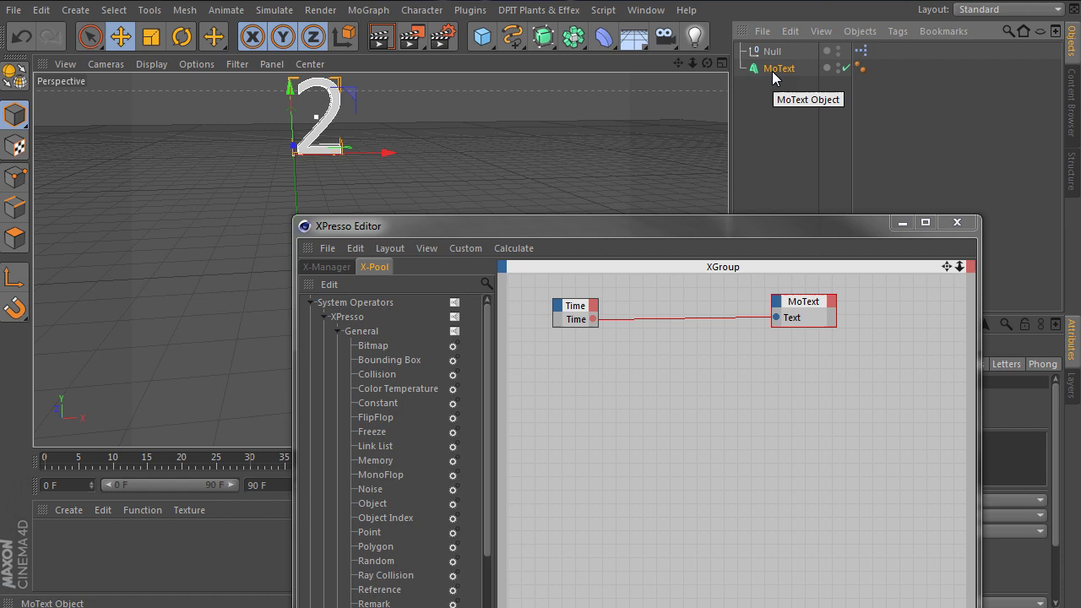
shift+click(772, 57)
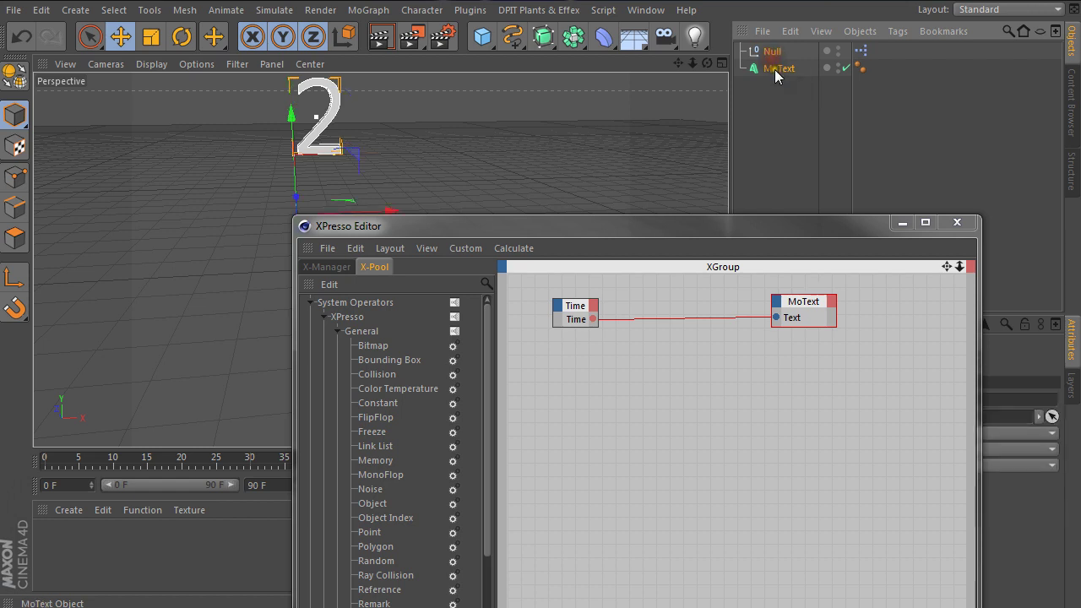
click(767, 94)
click(772, 73)
click(771, 98)
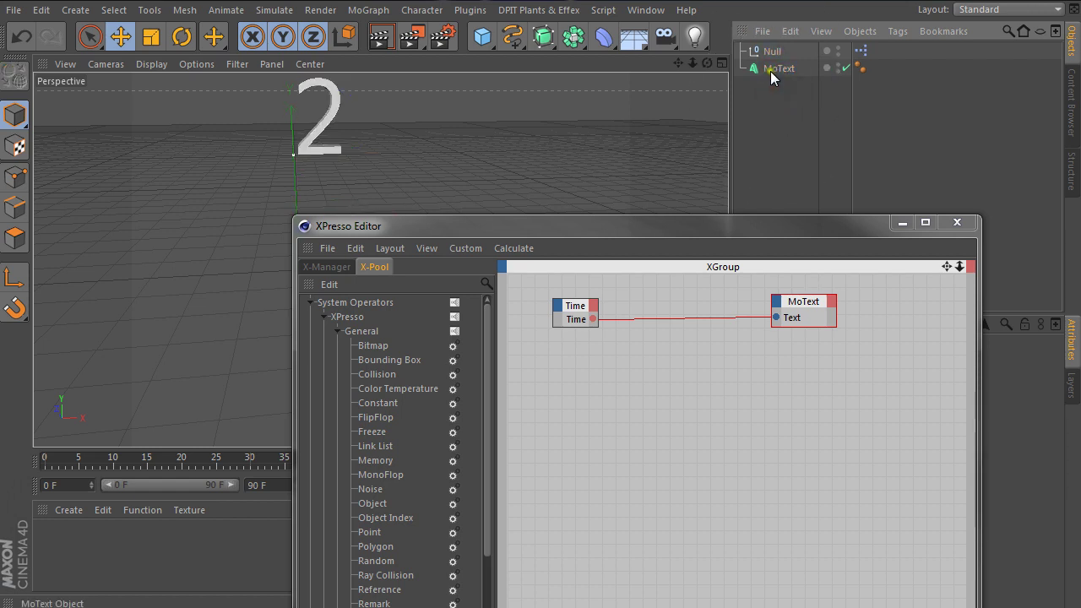
click(772, 70)
drag(780, 75, 780, 92)
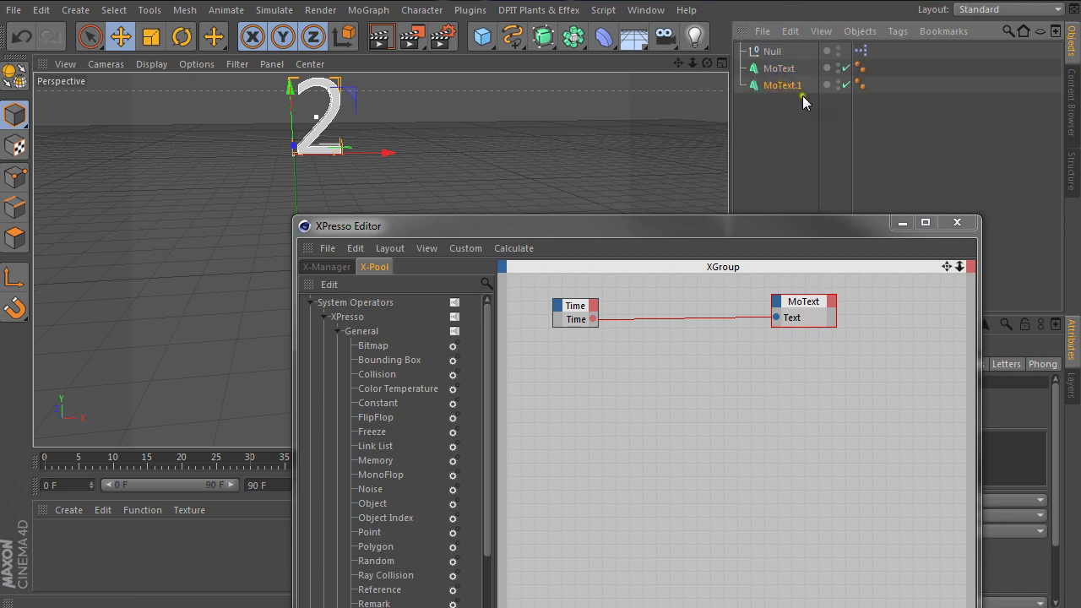
Add the duplicated MoText.1 object to the XPresso graph as a node with a Text input port and optimize the node's size
drag(850, 233, 551, 142)
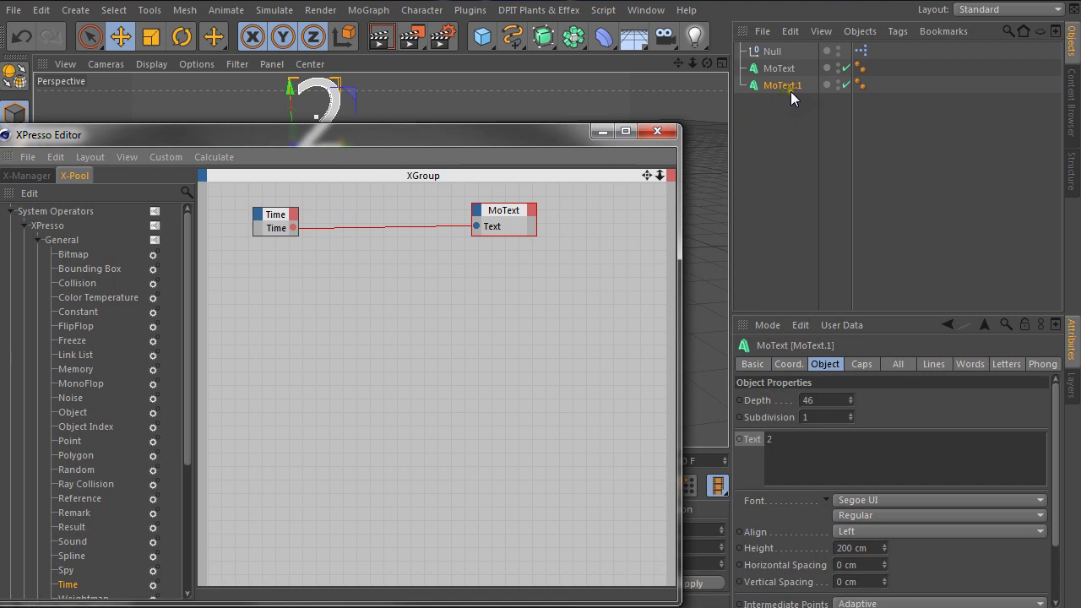
drag(790, 91, 510, 272)
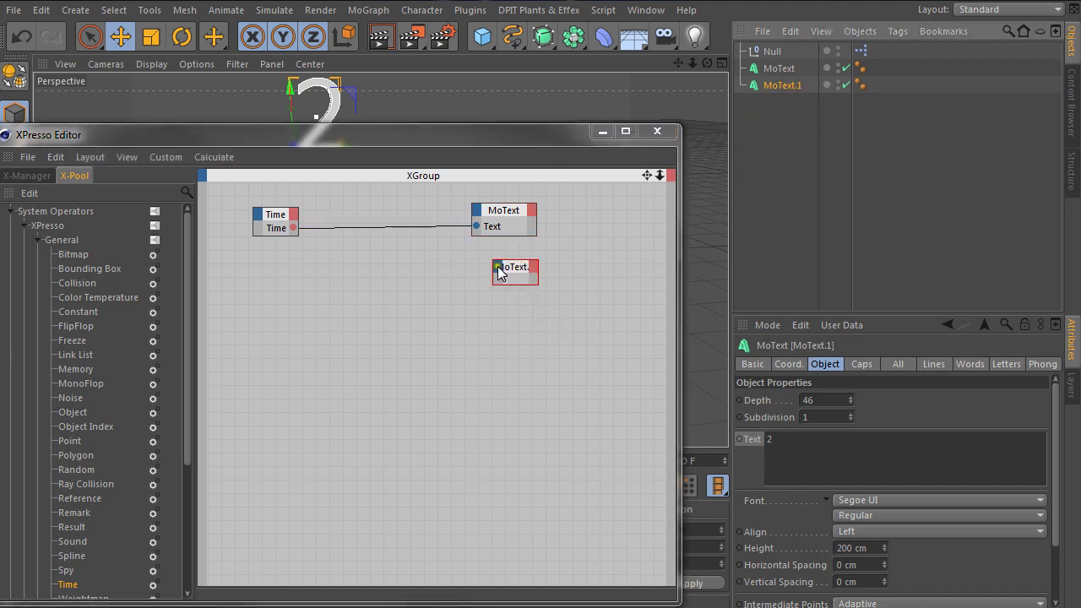
click(497, 269)
mouse_move(587, 442)
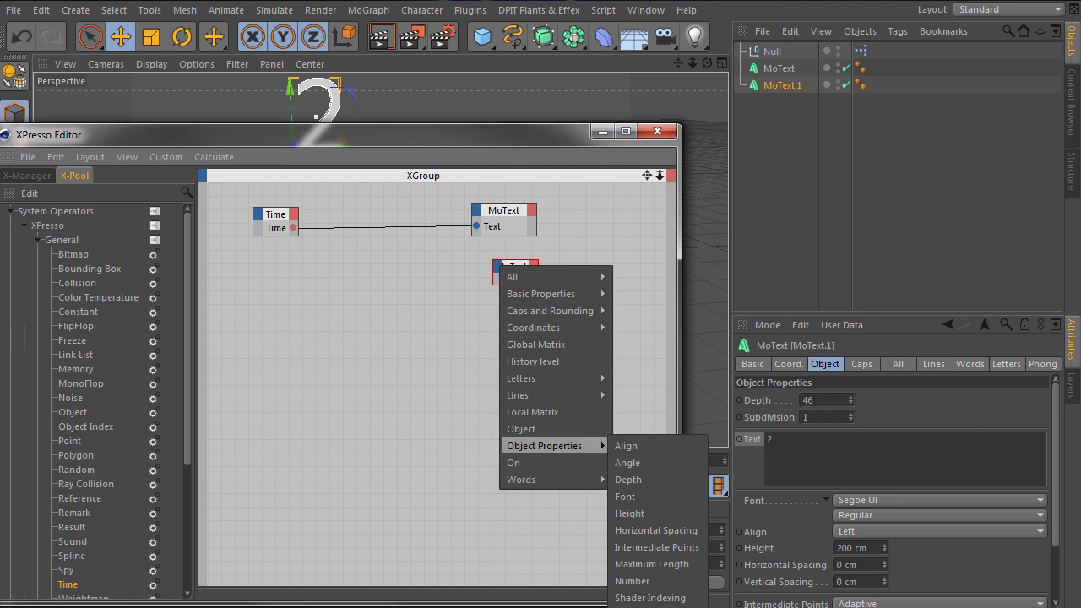
click(535, 443)
right_click(517, 270)
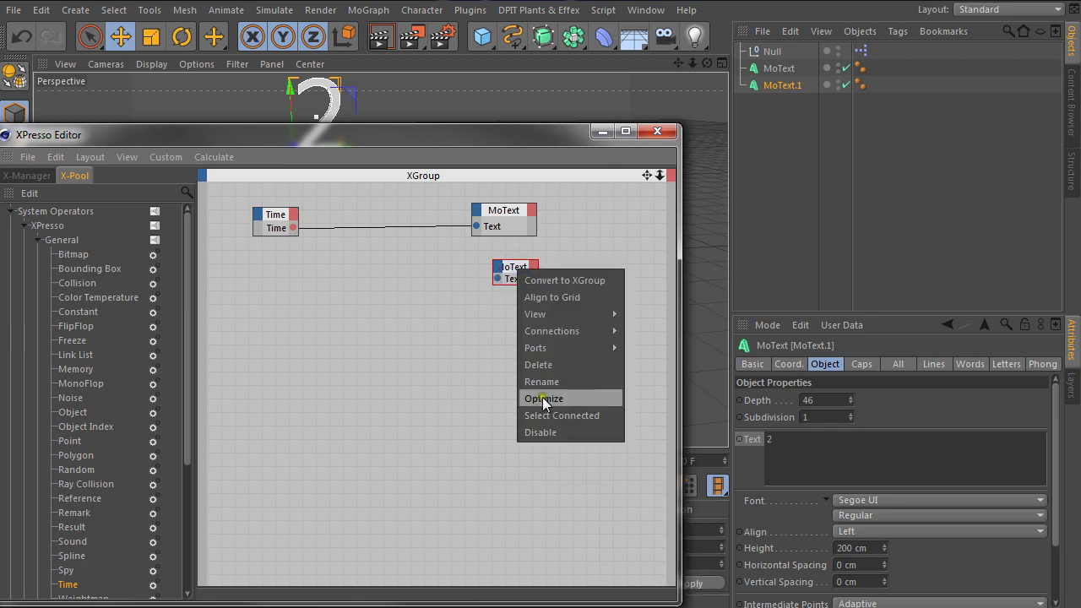
click(542, 398)
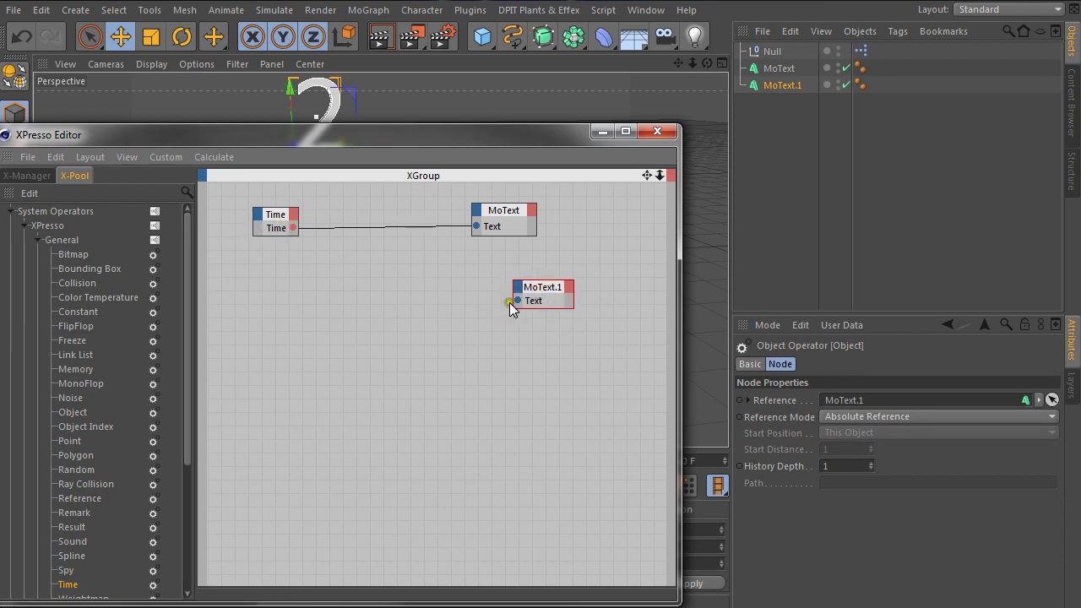
Go to frame 36 and lower MoText.1 along the Y axis to sit just below the original text, keeping it selected
drag(307, 140, 533, 528)
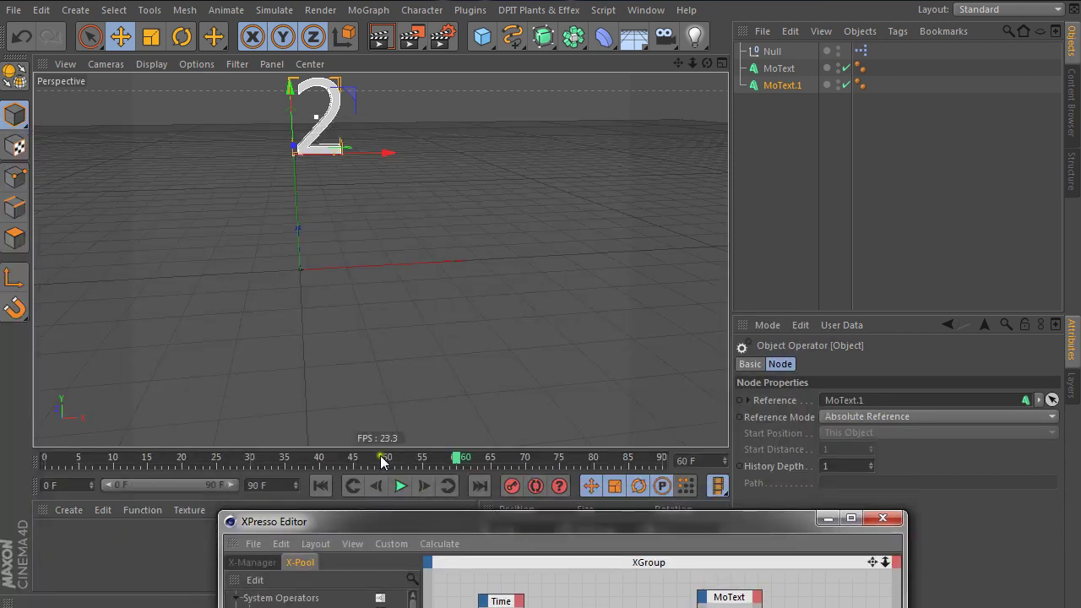
drag(350, 460, 291, 458)
click(775, 85)
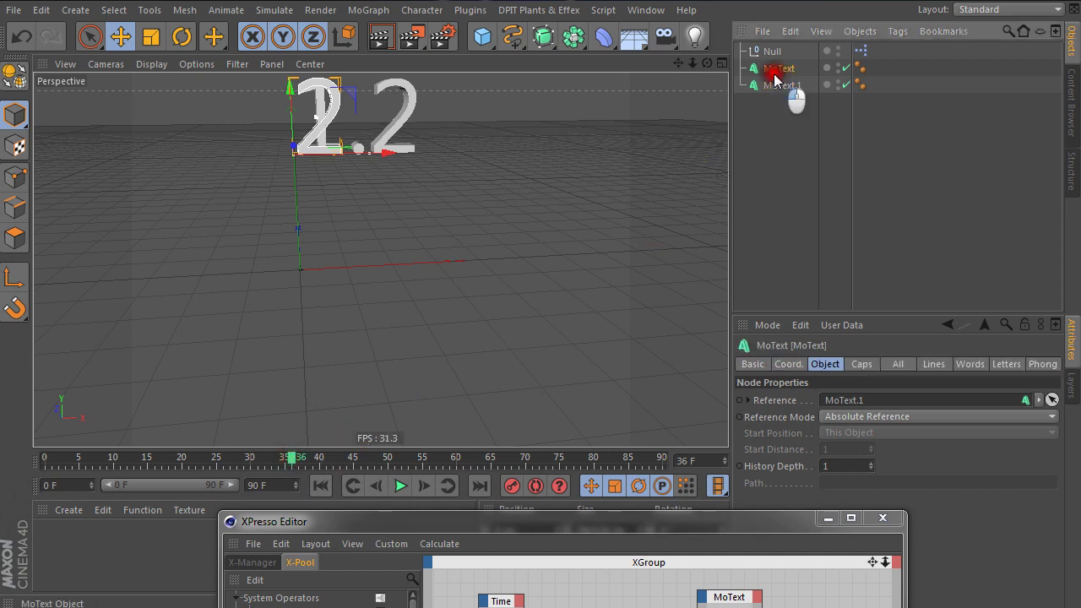
drag(291, 98, 286, 173)
click(745, 125)
click(768, 68)
click(772, 85)
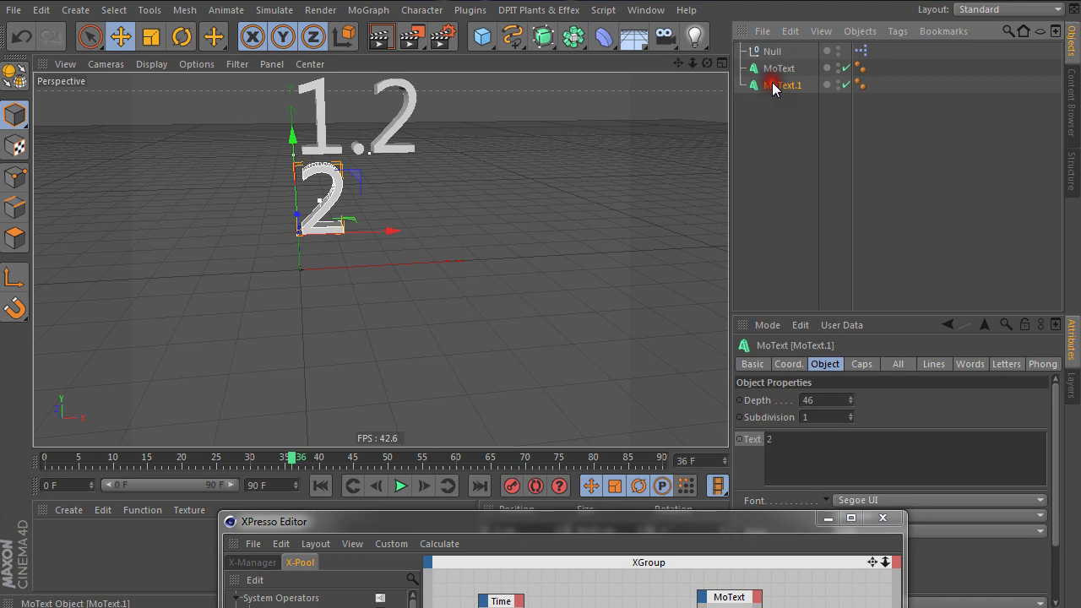
click(779, 69)
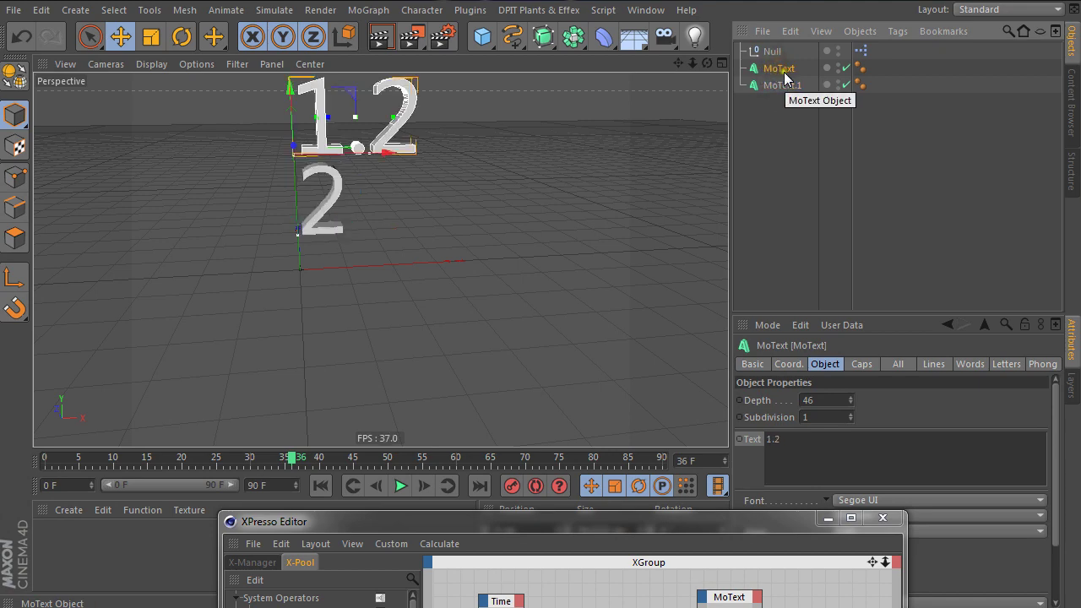
click(782, 85)
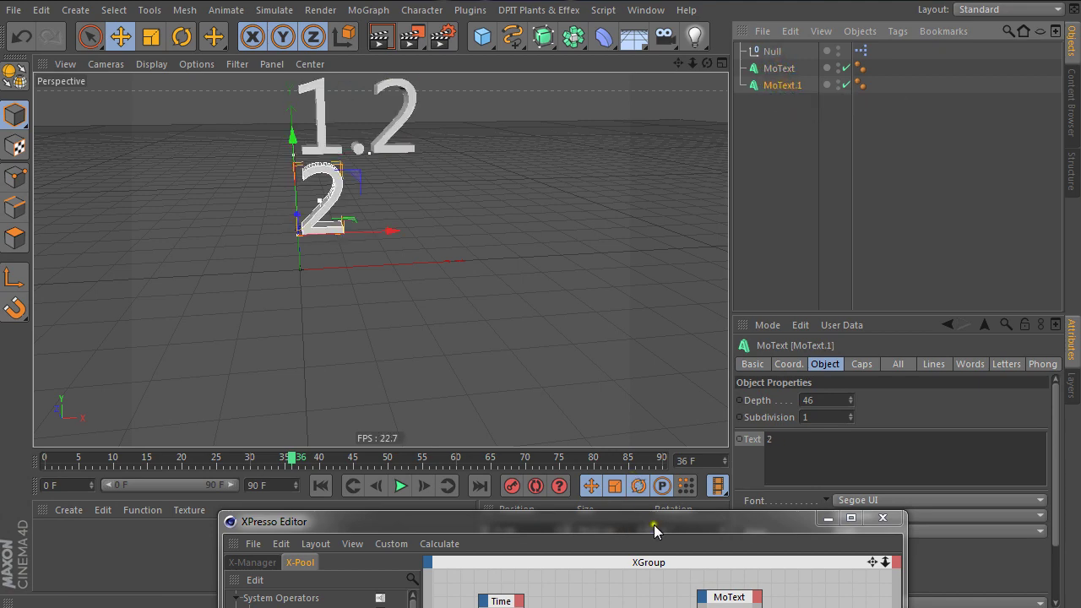
Rename the MoText.1 object as frames and adjust its node's position in the XPresso graph
drag(653, 524, 671, 265)
double_click(775, 86)
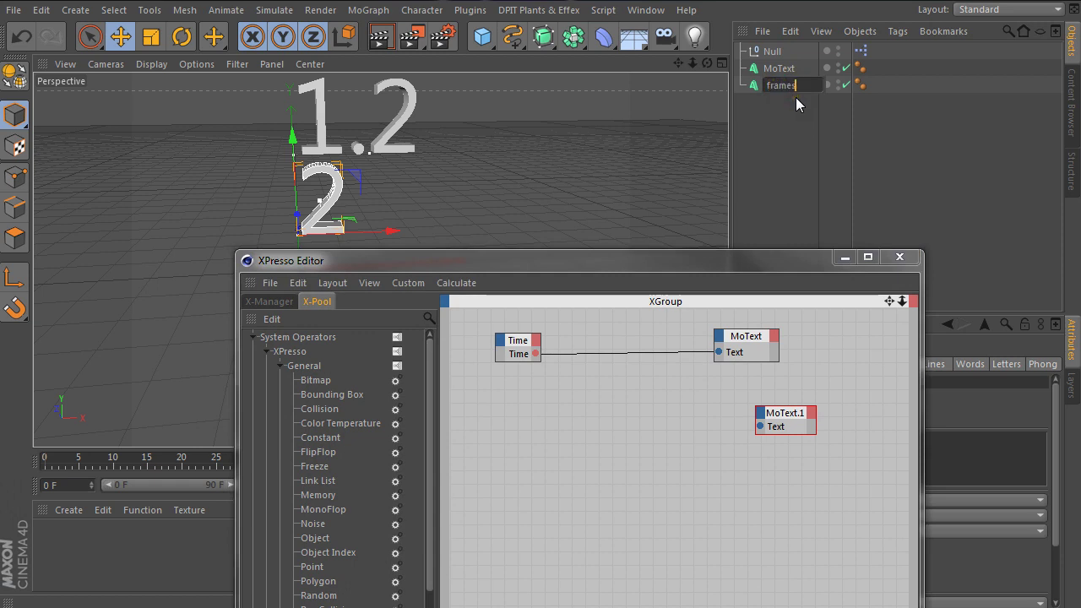
key(Return)
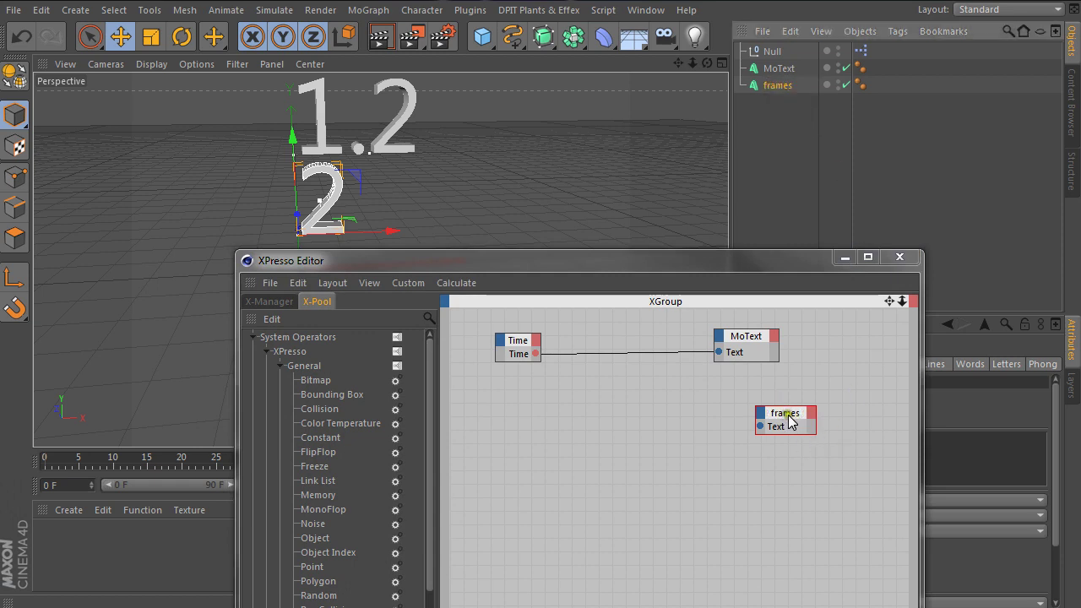
drag(787, 414, 782, 417)
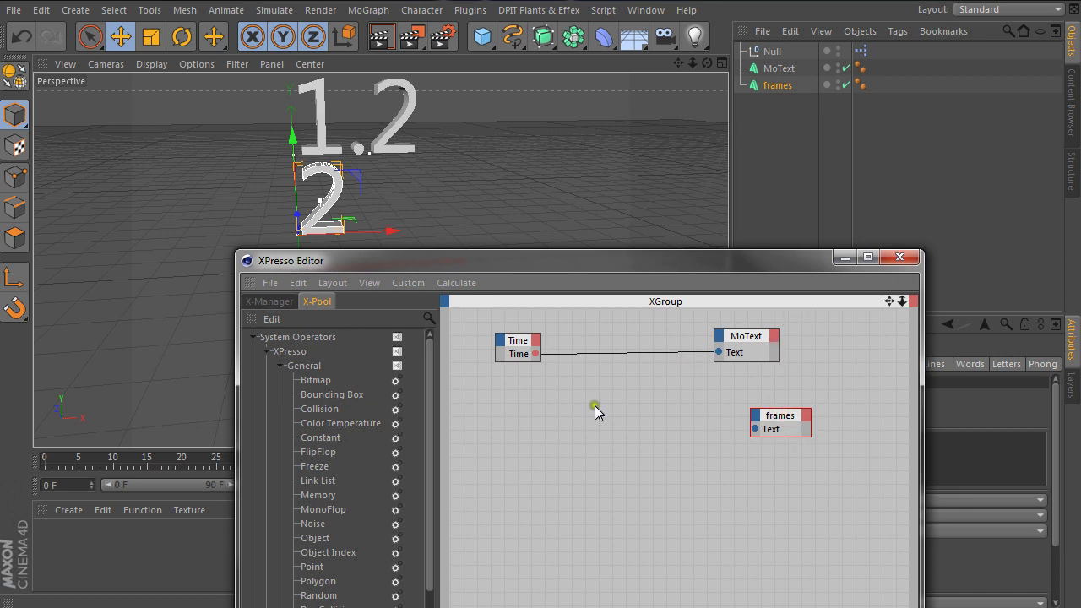
Add a Math node from the Calculate operators between the Time and frames nodes and set its function to Multiply
drag(563, 261, 711, 248)
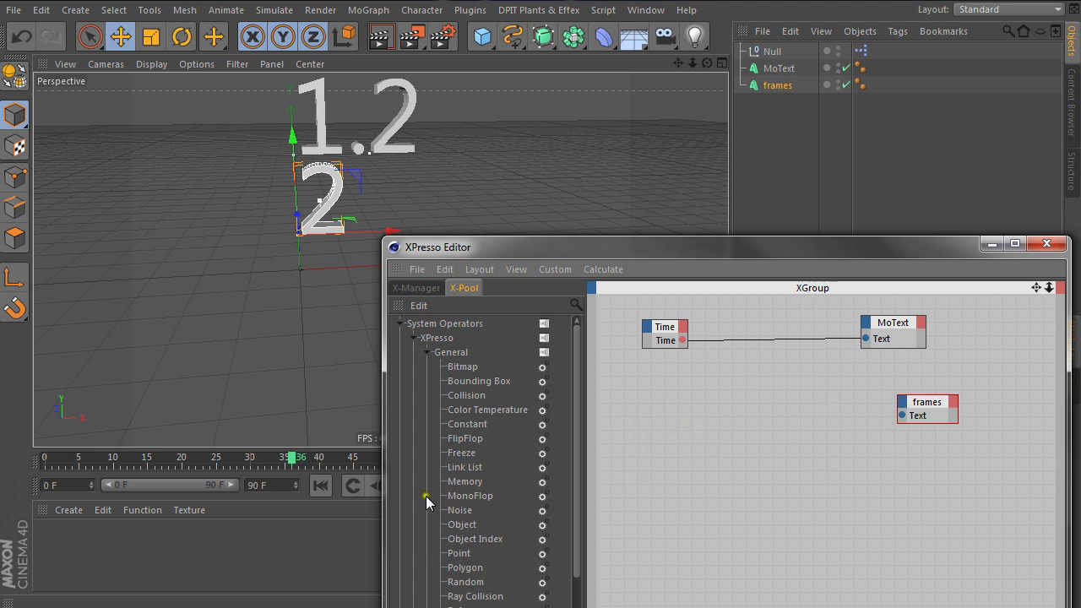
click(428, 353)
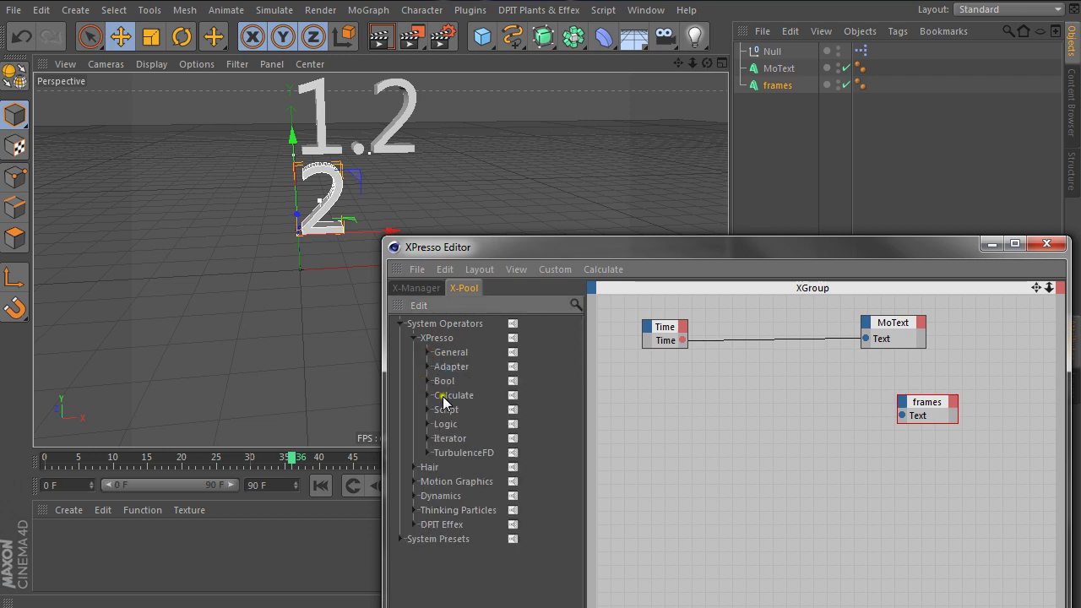
click(428, 395)
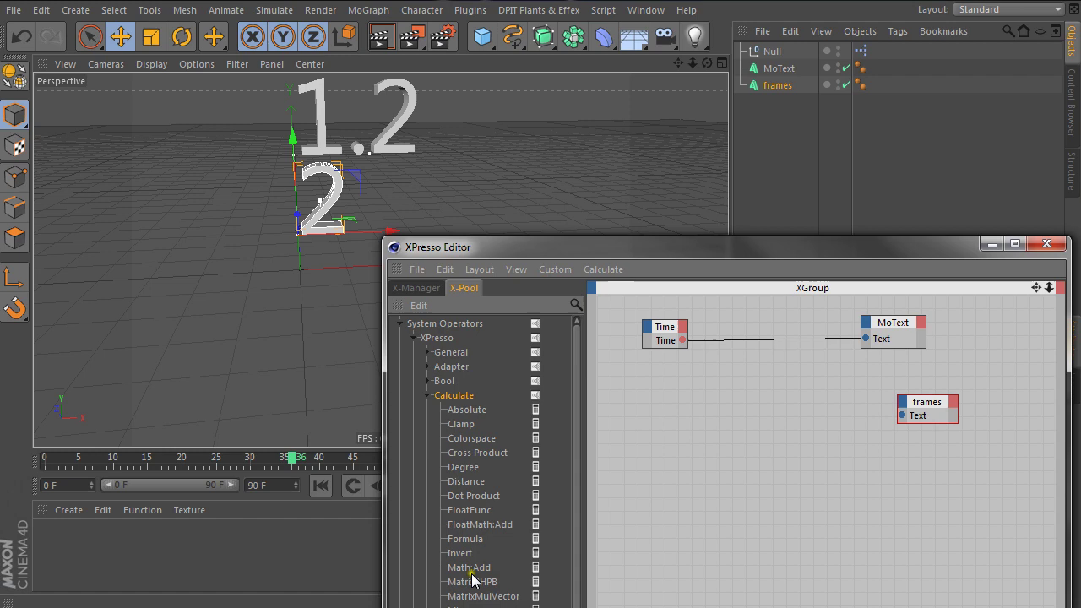
drag(471, 568, 763, 422)
drag(821, 256, 452, 131)
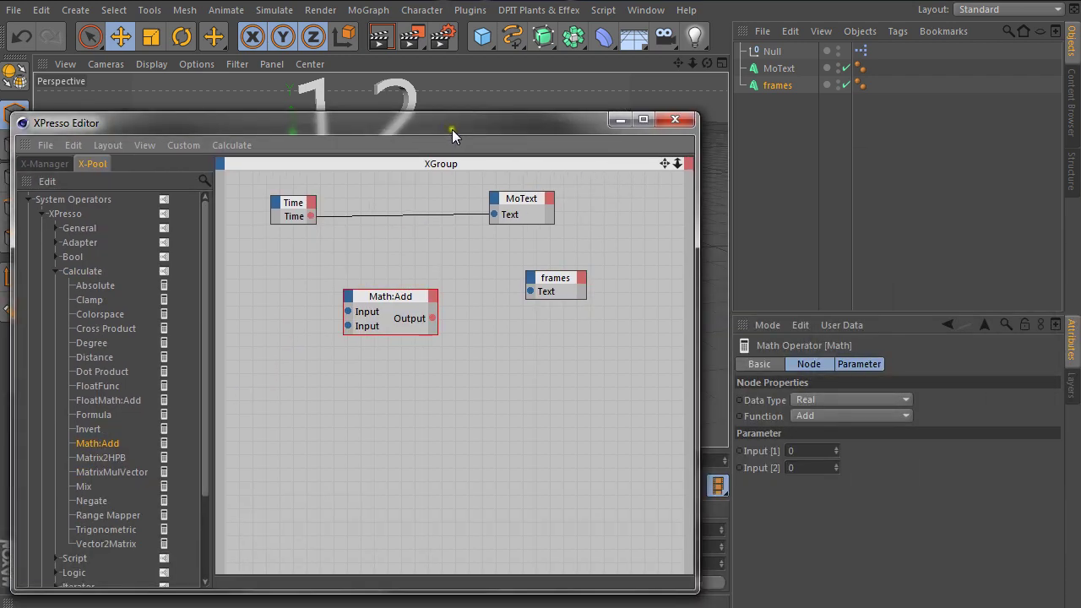
drag(395, 302, 428, 296)
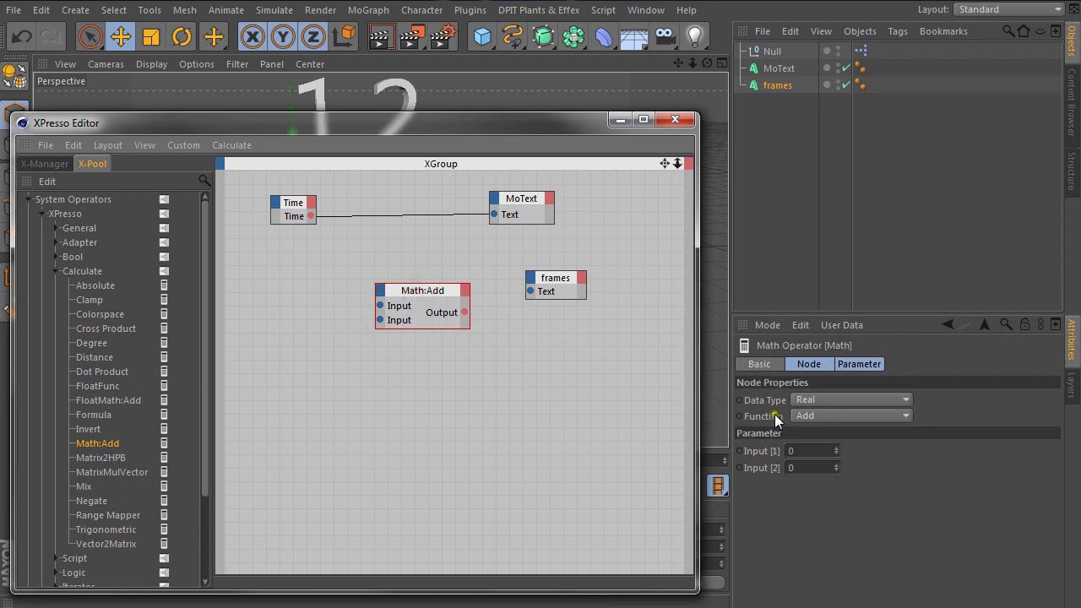
click(827, 424)
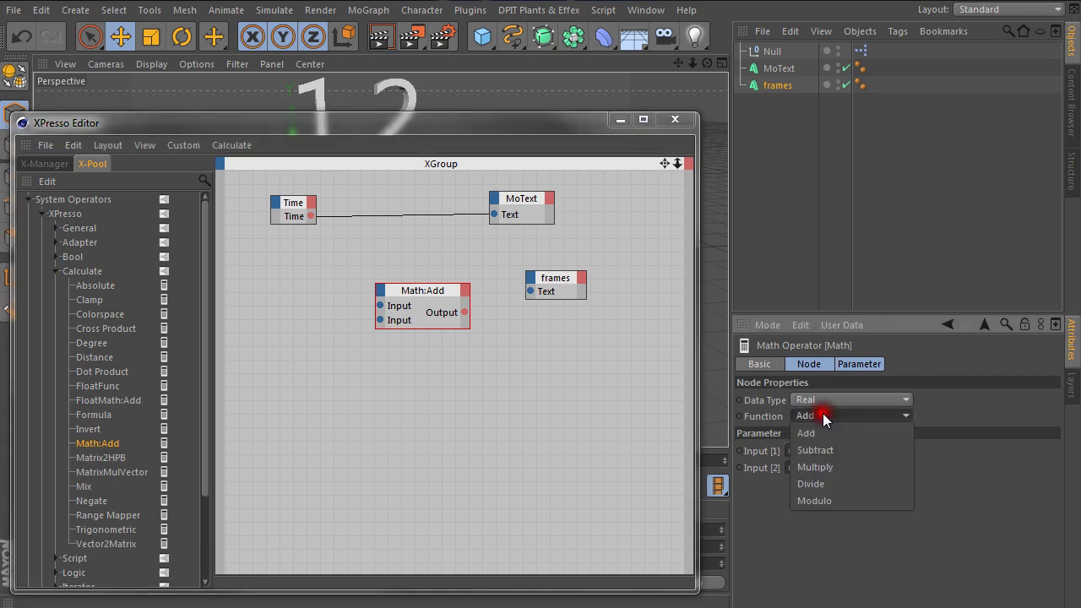
click(822, 470)
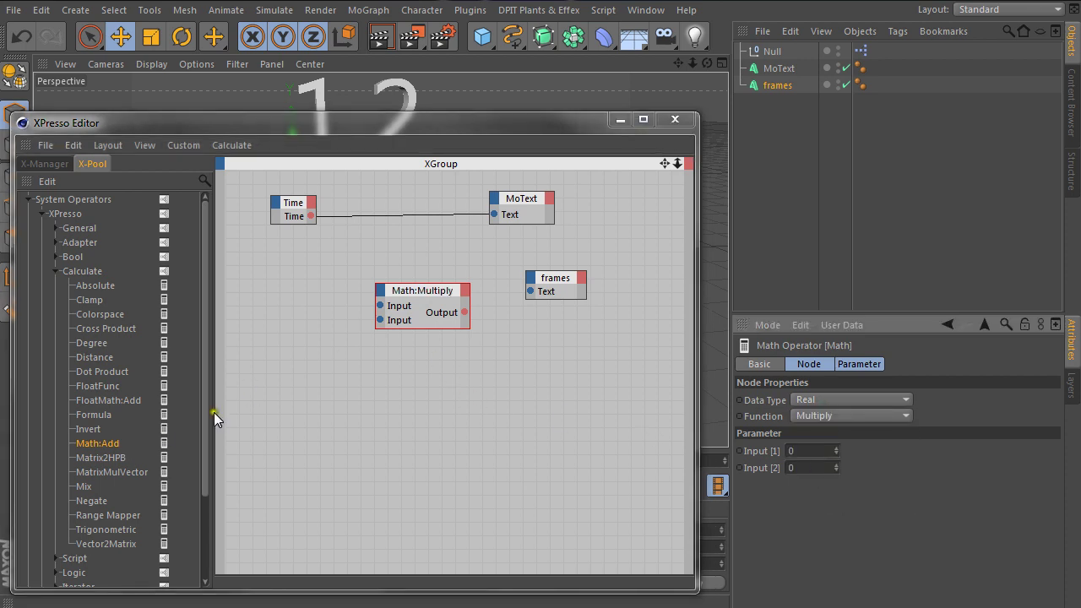
Feed the Time output into the Math:Multiply node's first input and a new Constant node into its second input
drag(380, 306, 310, 214)
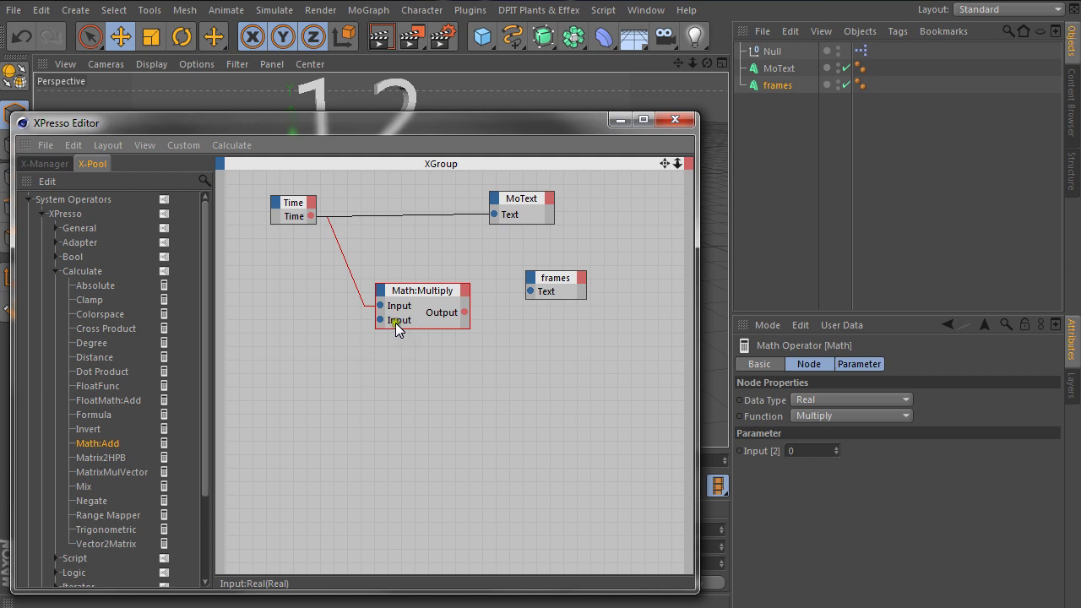
click(795, 452)
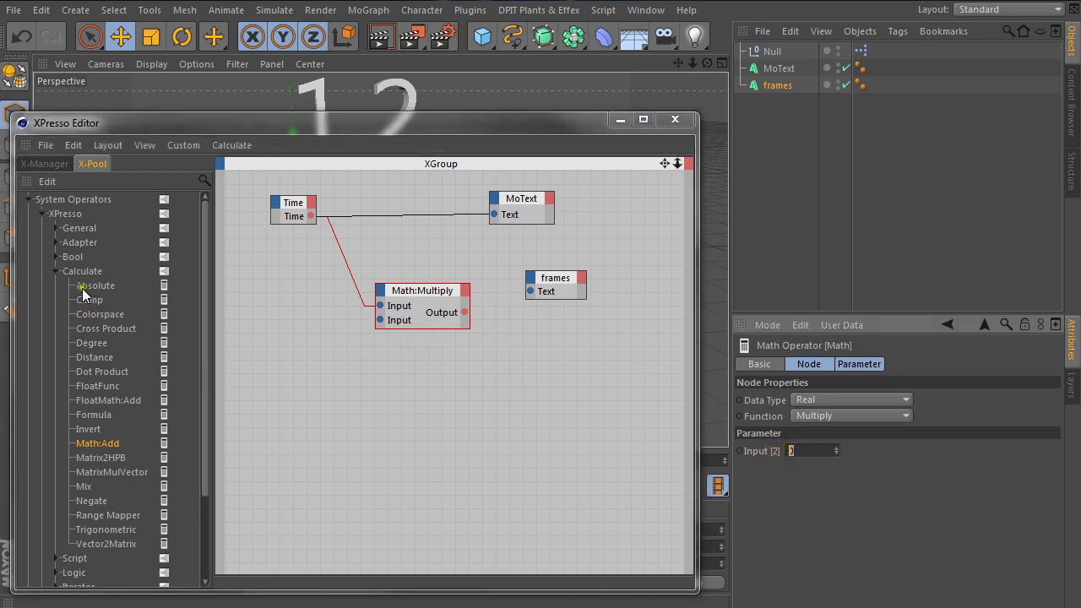
click(55, 271)
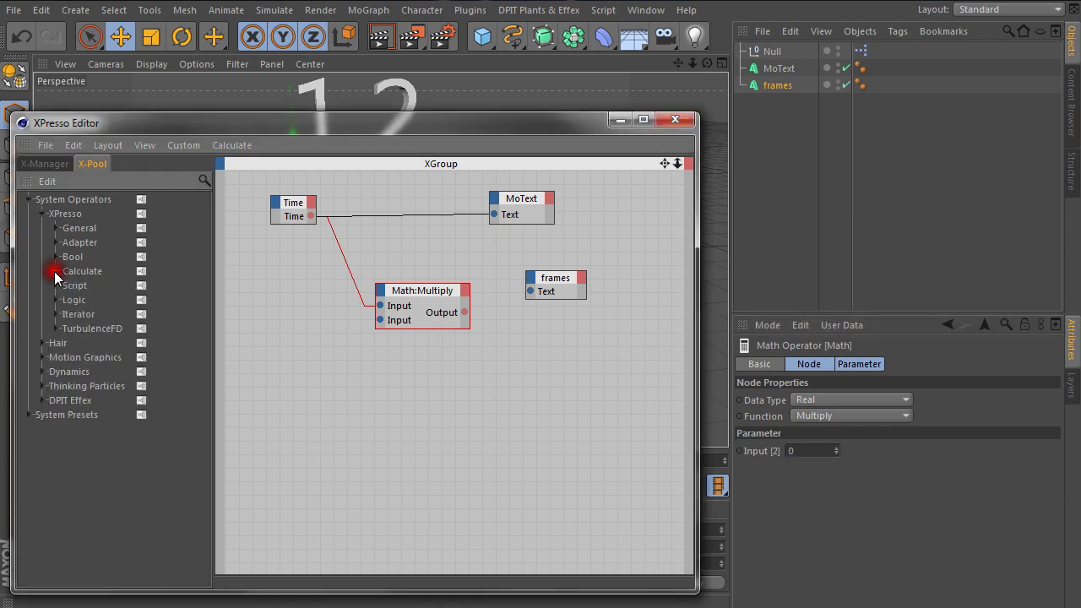
click(54, 228)
mouse_move(207, 382)
mouse_down()
mouse_move(208, 397)
mouse_move(206, 366)
mouse_up()
drag(95, 300, 377, 320)
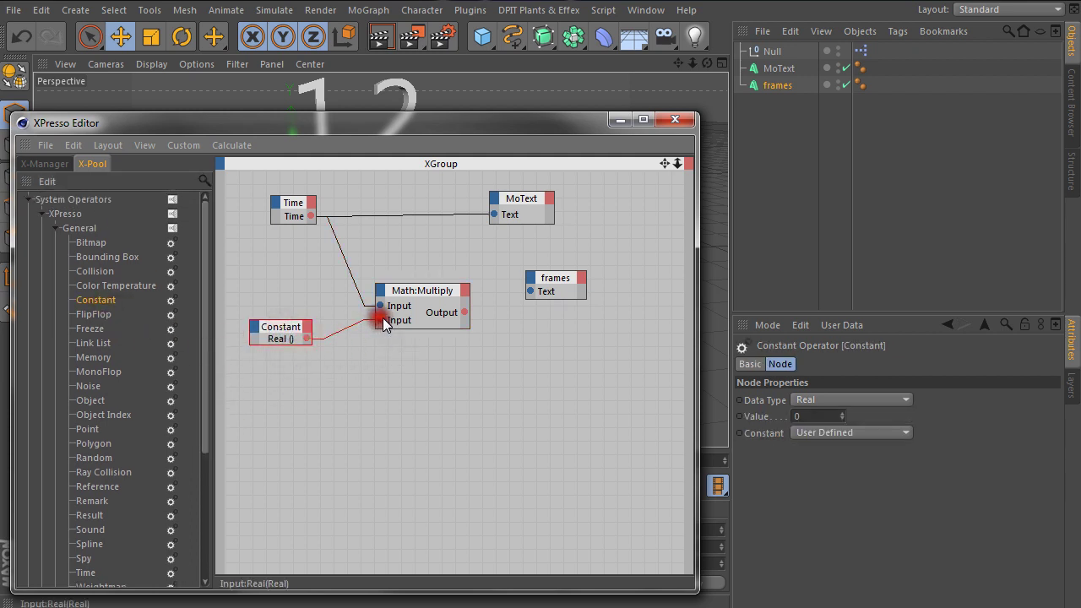
Set the Constant node's value to 30
click(281, 331)
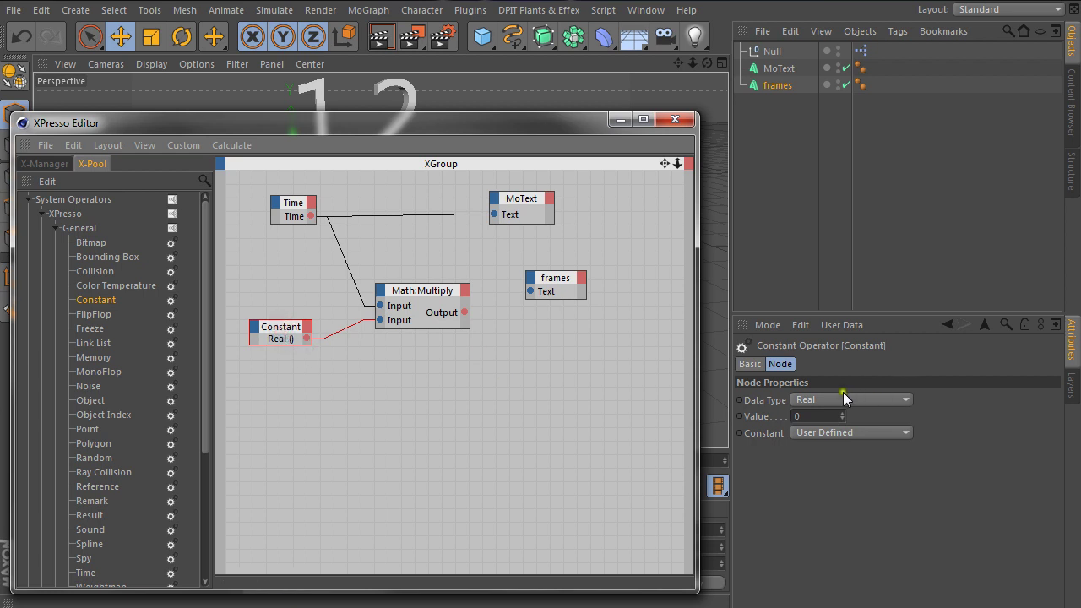
drag(816, 415, 753, 408)
text(30)
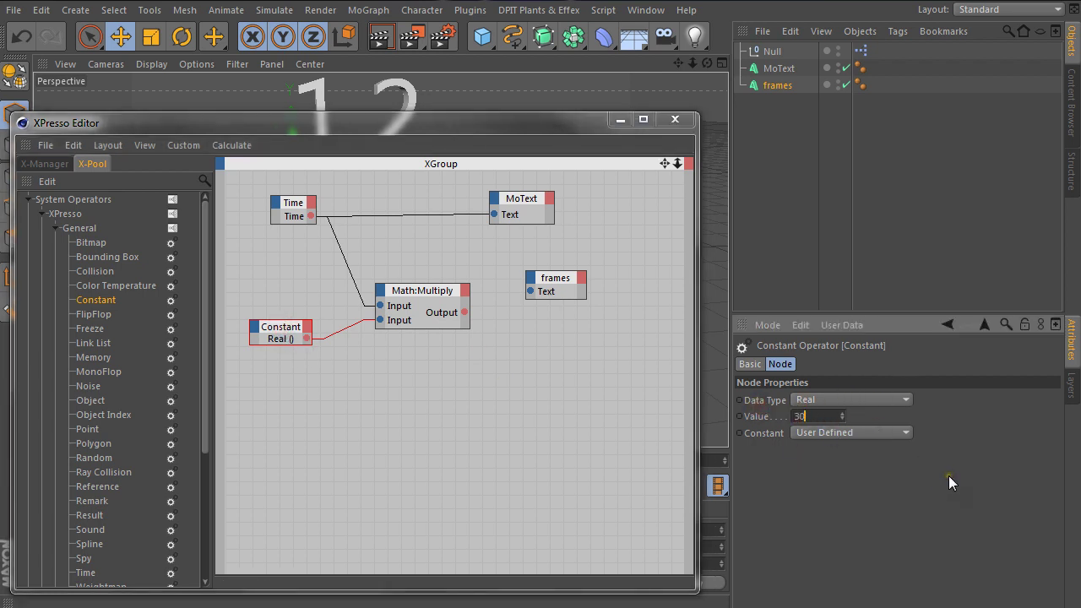
click(486, 424)
Connect the Math:Multiply output to the Text port of the frames node, space the nodes apart, and select the Constant node
click(427, 291)
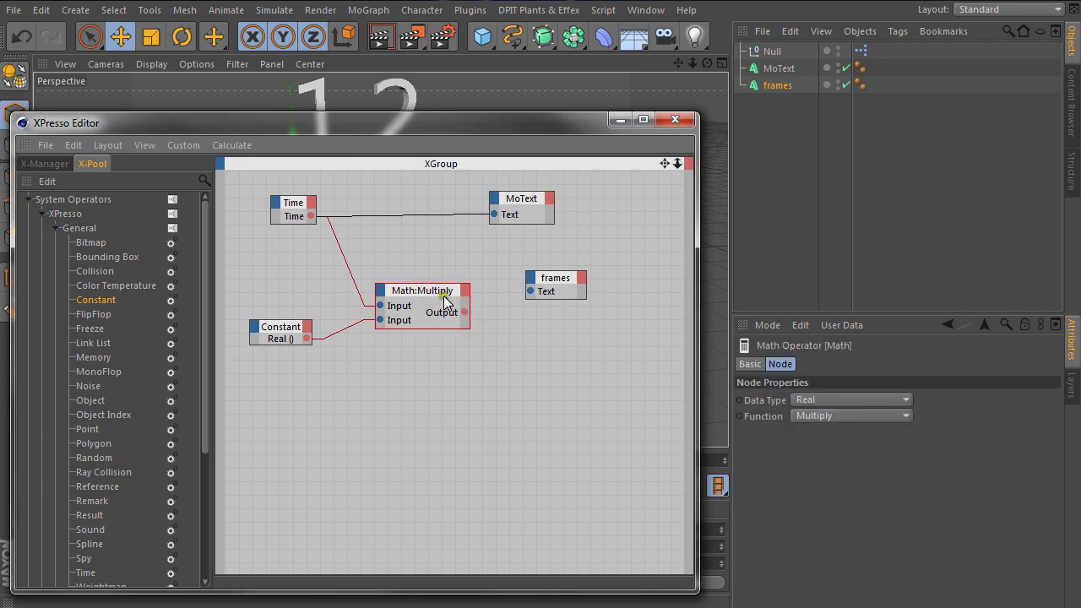
drag(463, 313, 532, 294)
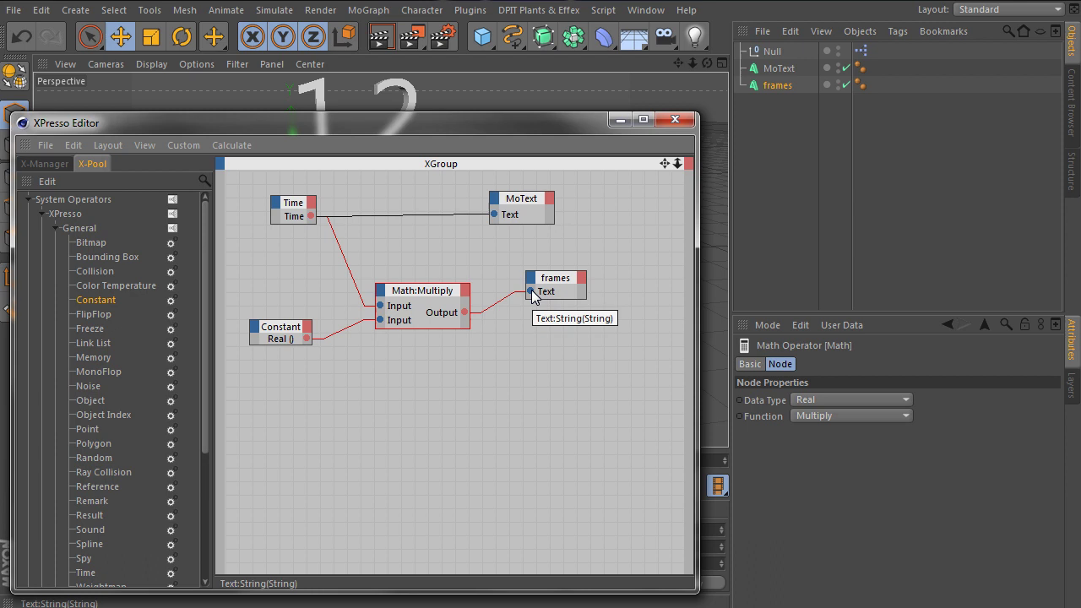
drag(549, 282, 577, 297)
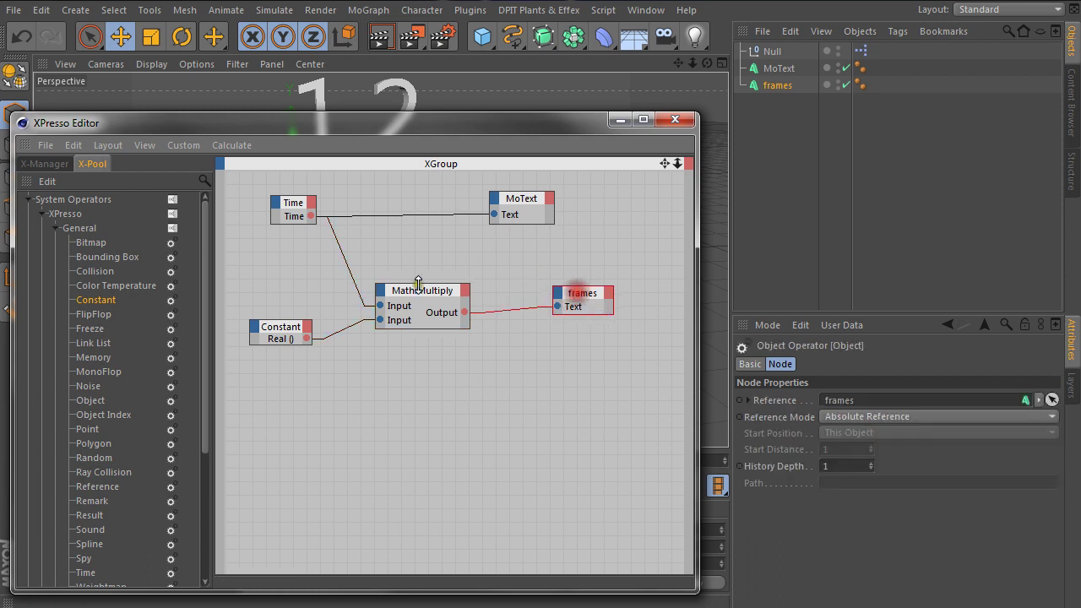
drag(418, 287, 450, 282)
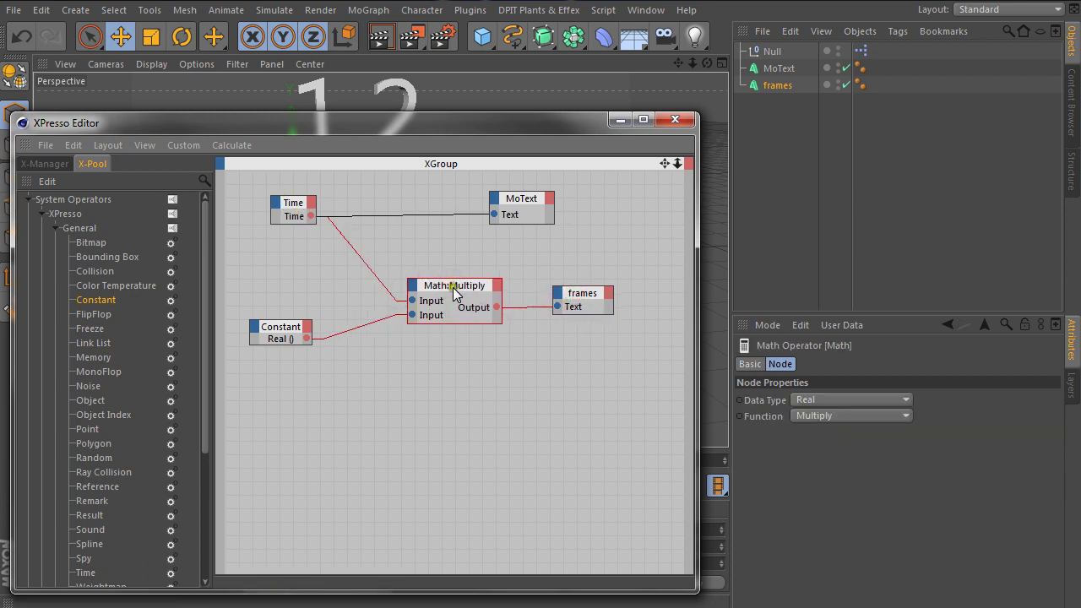
click(286, 329)
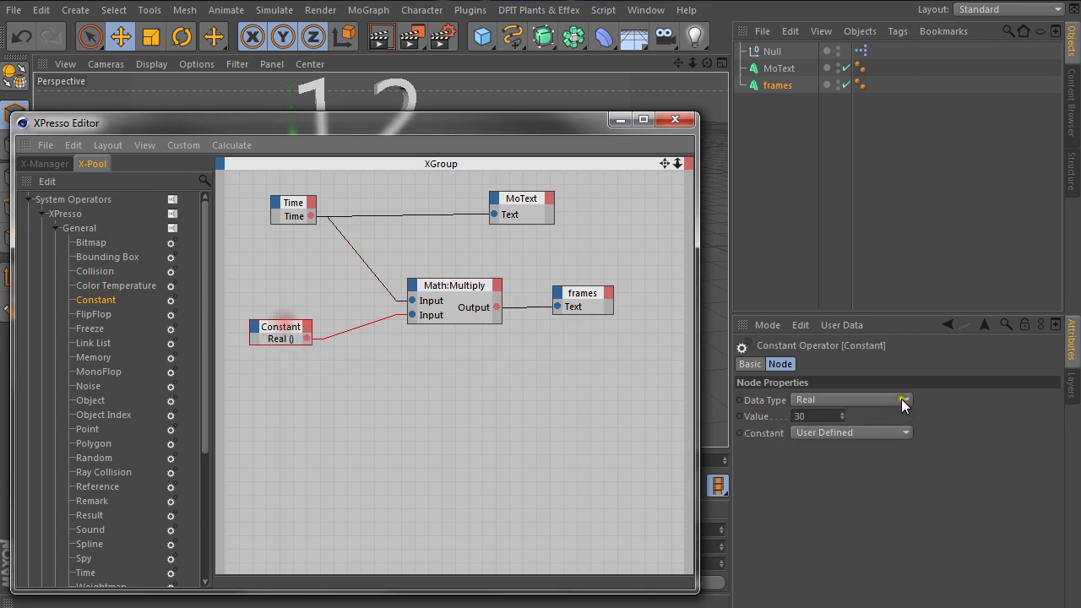
Move the XPresso Editor aside and play the animation from the first frame to check both text counters
click(427, 287)
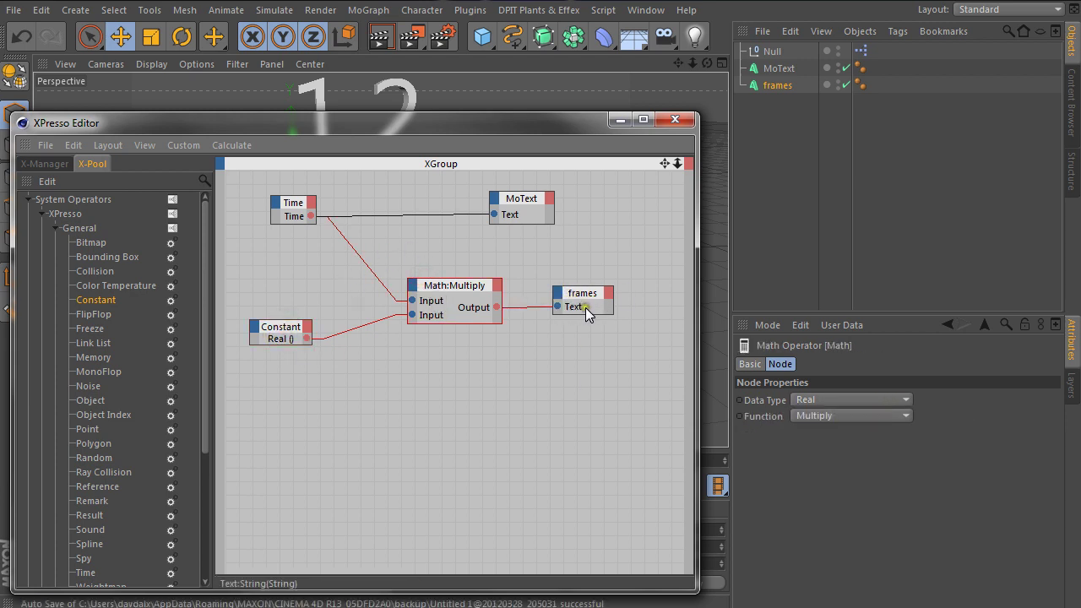
drag(497, 127, 1080, 127)
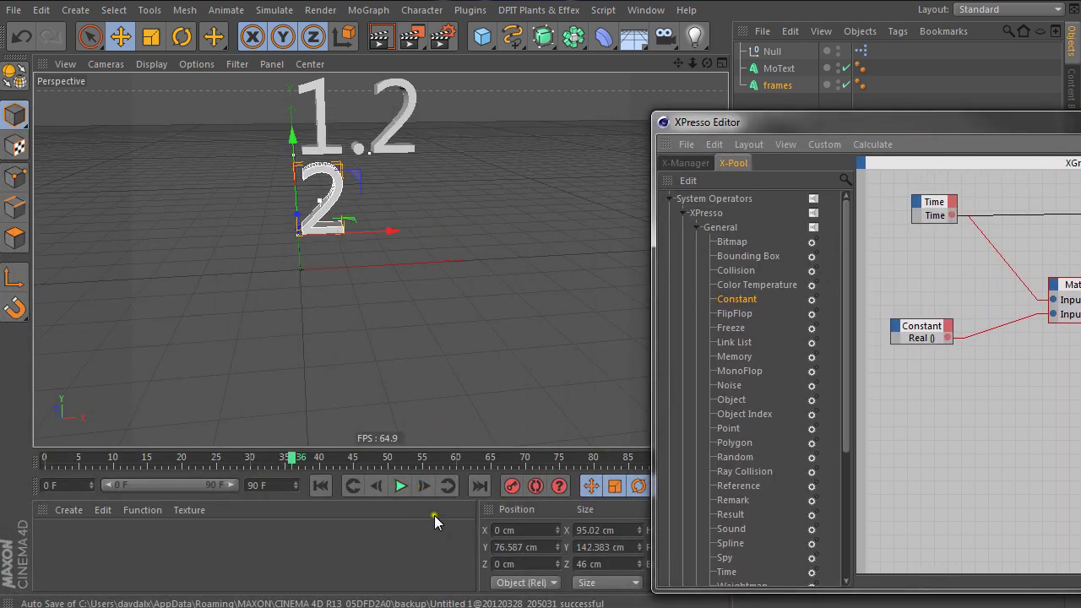
click(423, 486)
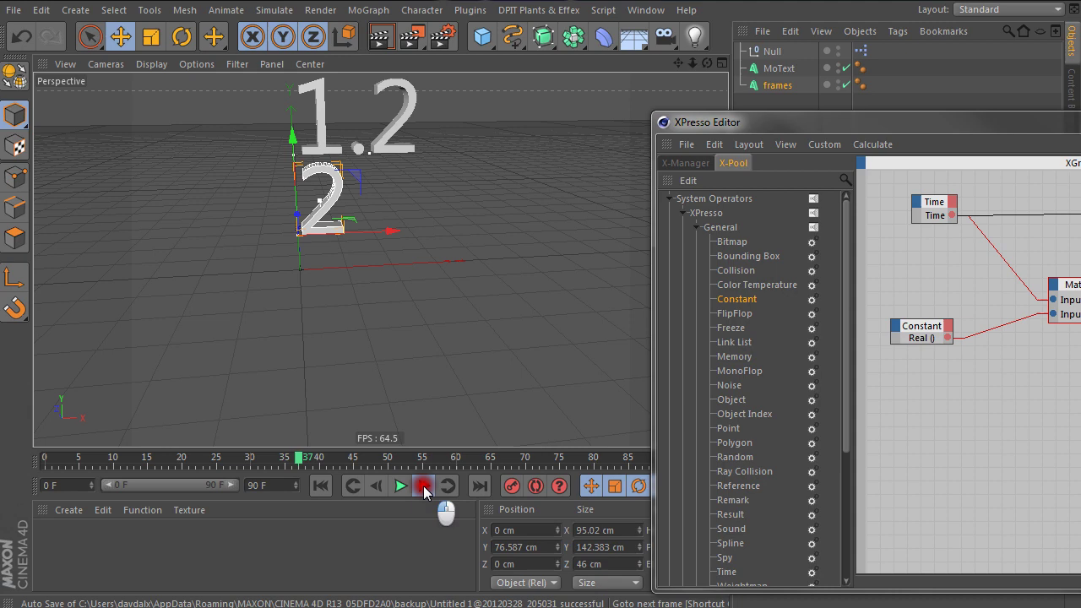
click(423, 486)
click(423, 485)
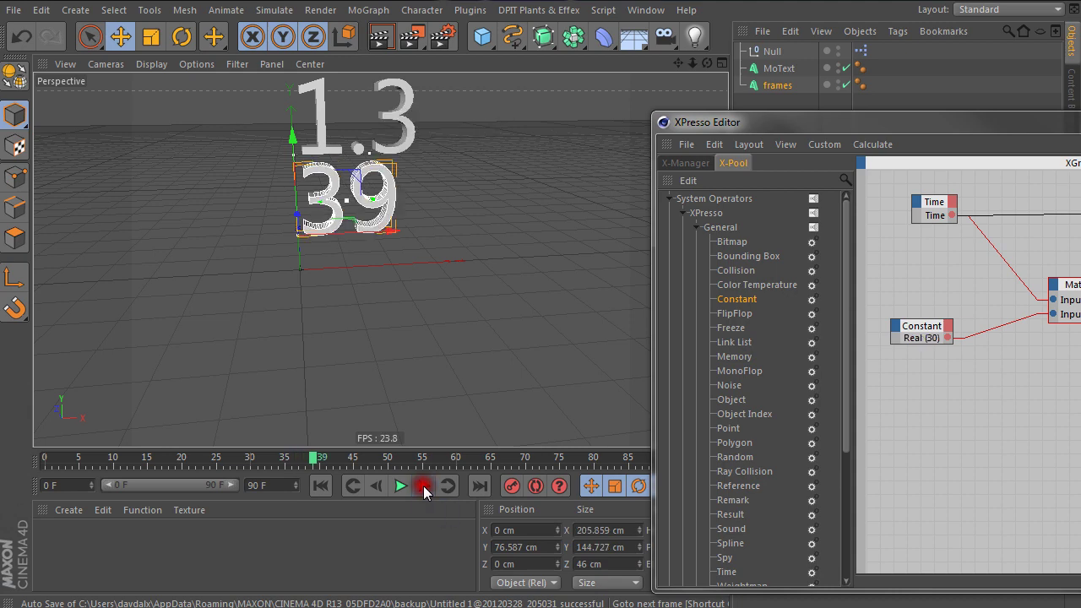
click(313, 486)
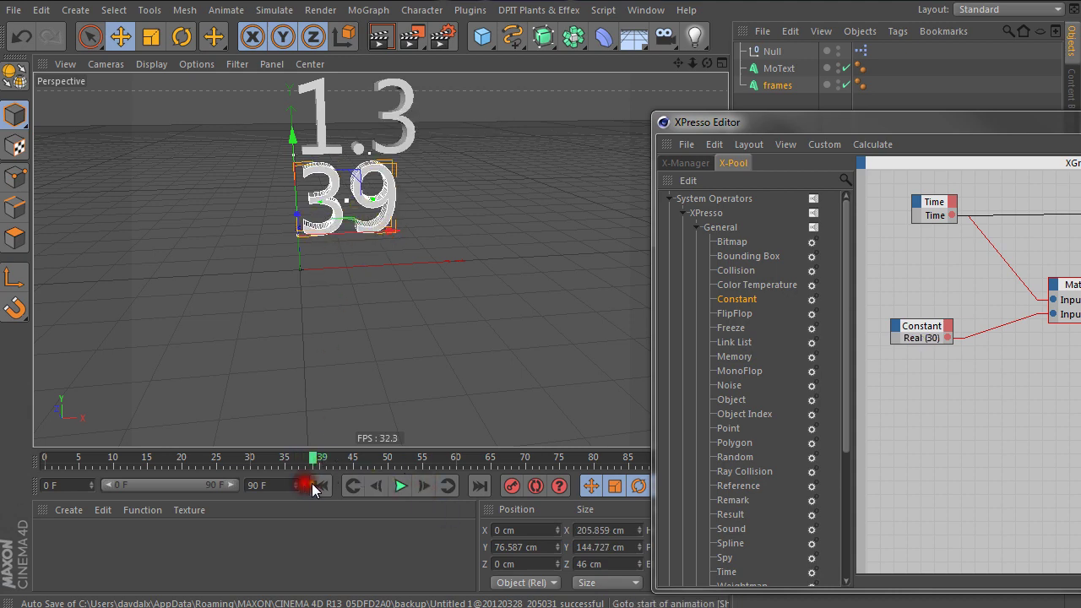
click(400, 486)
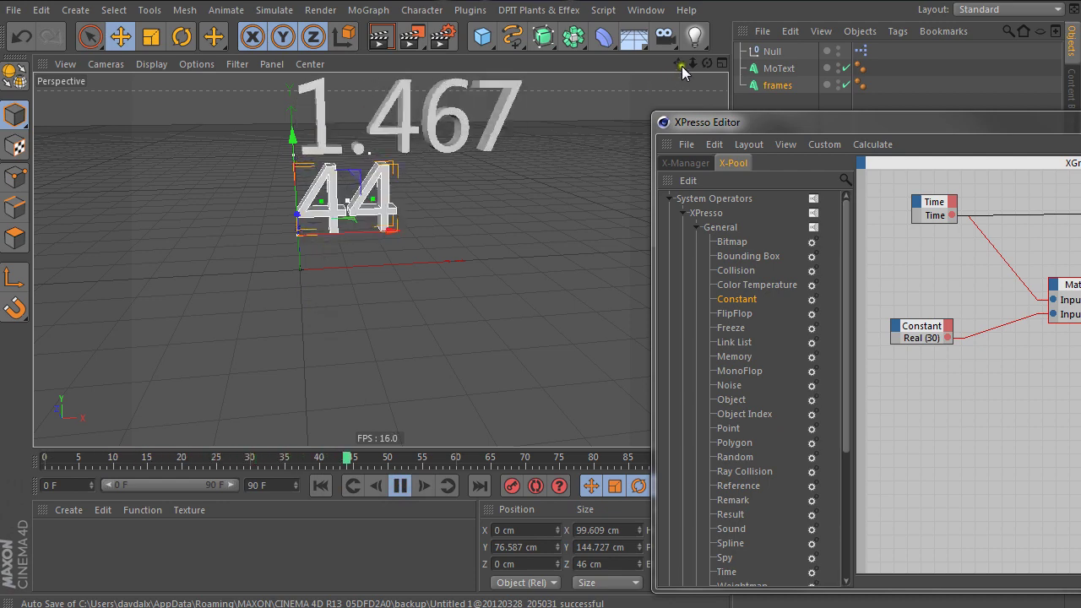
drag(681, 65, 466, 301)
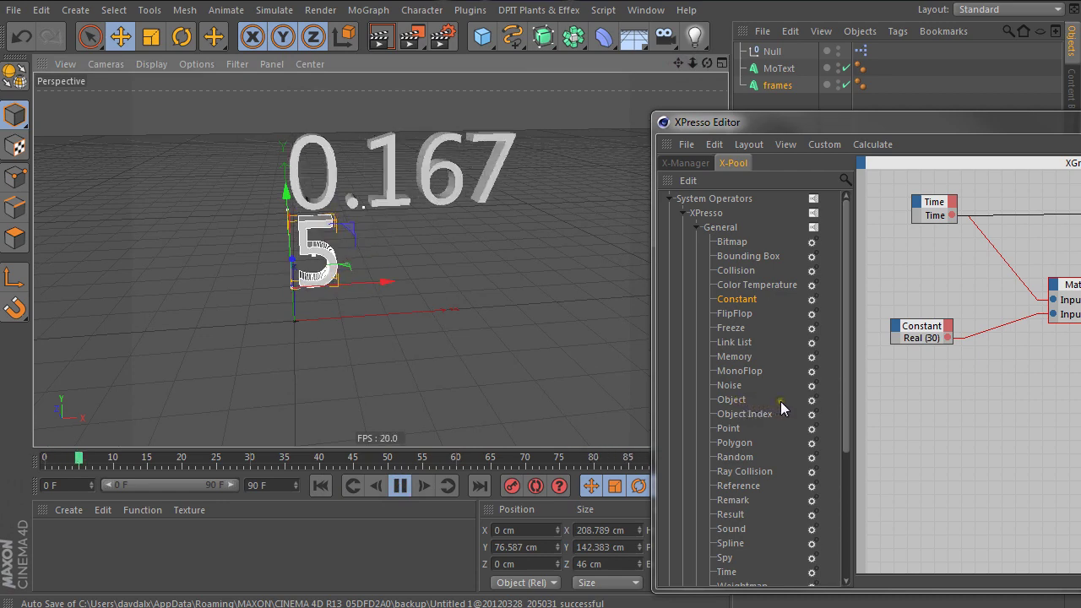
Select the frames and MoText objects together and lower them along Y, placing MoText at about 164 cm, and clear the selection
drag(1024, 123, 770, 187)
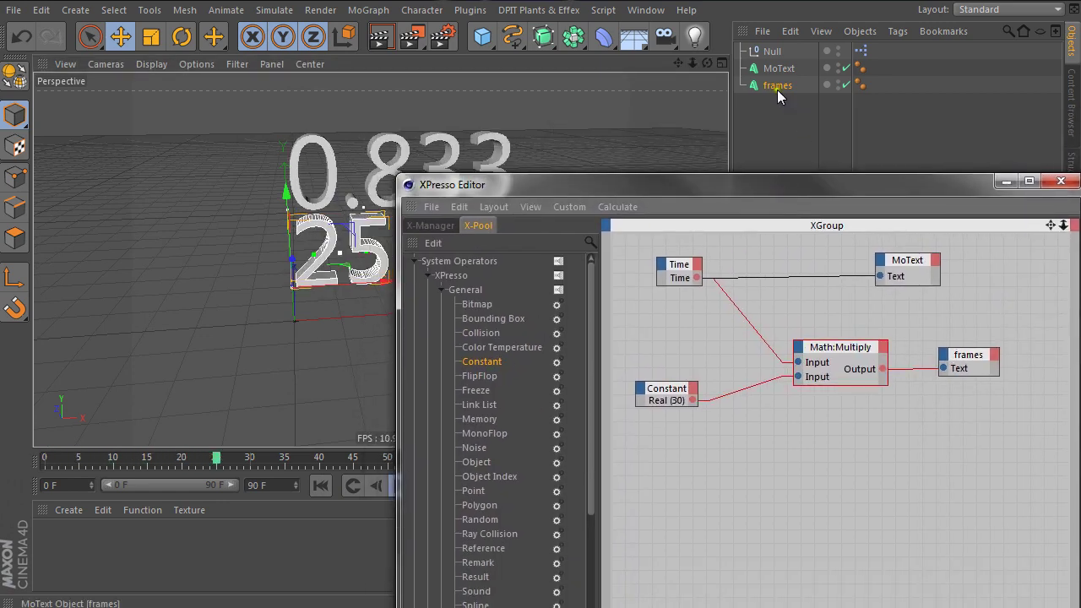
click(777, 89)
shift+click(770, 71)
drag(284, 163, 285, 196)
click(890, 141)
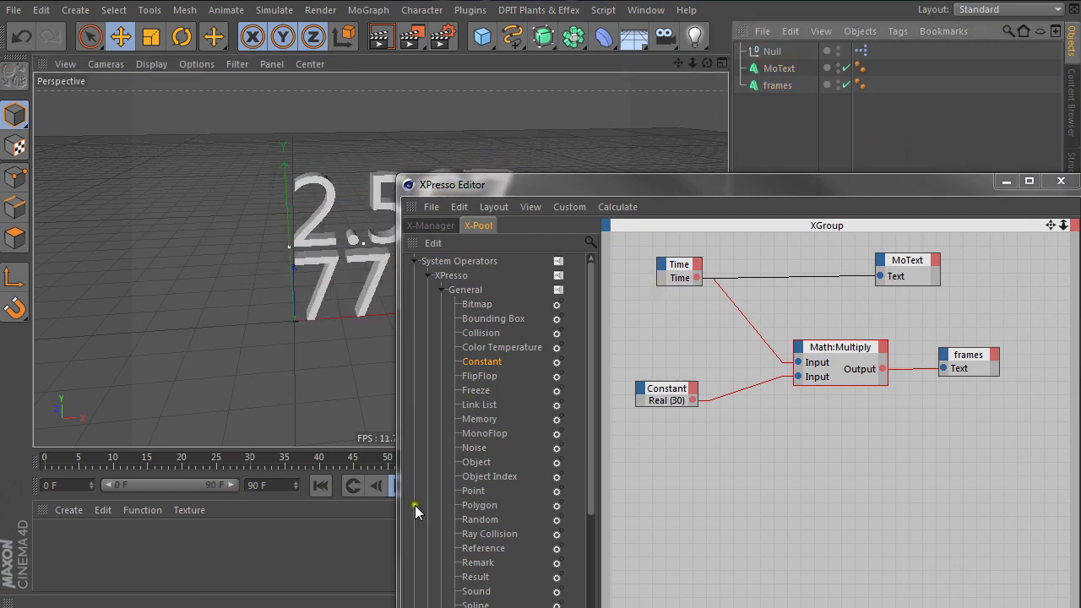
Stop playback, hide the XPresso Editor, duplicate the MoText object, and raise the copy along Y to about 345 cm
drag(509, 184, 732, 183)
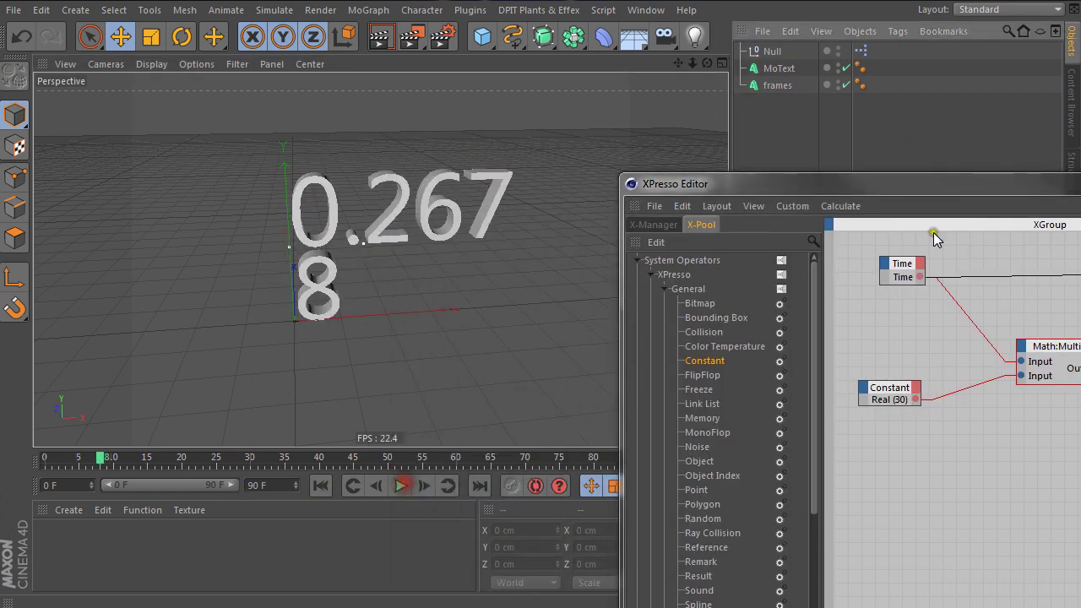
click(1079, 179)
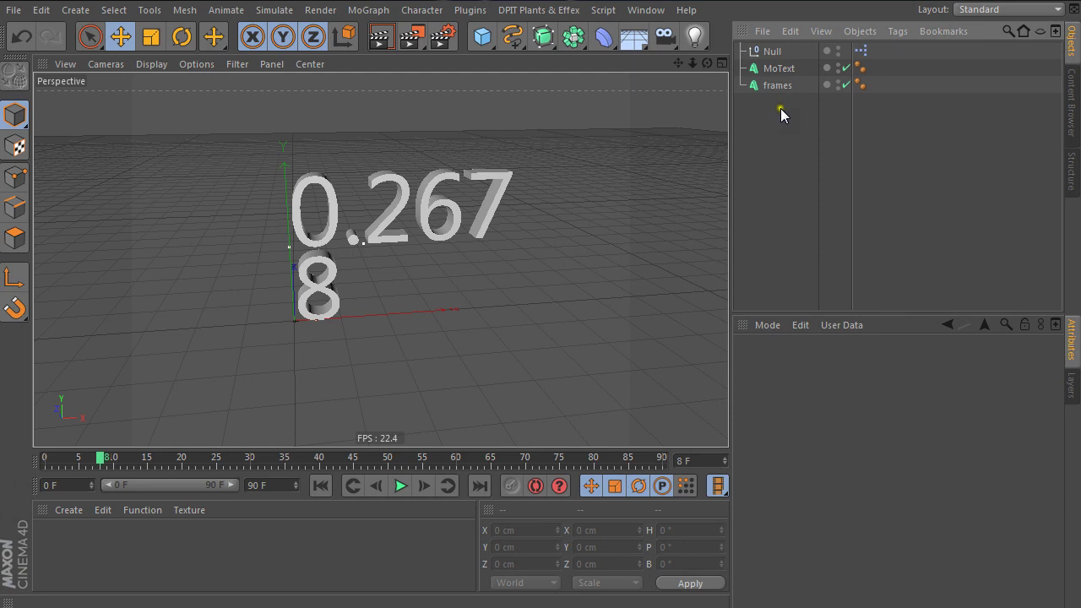
ctrl+drag(773, 68, 775, 146)
click(787, 194)
click(782, 102)
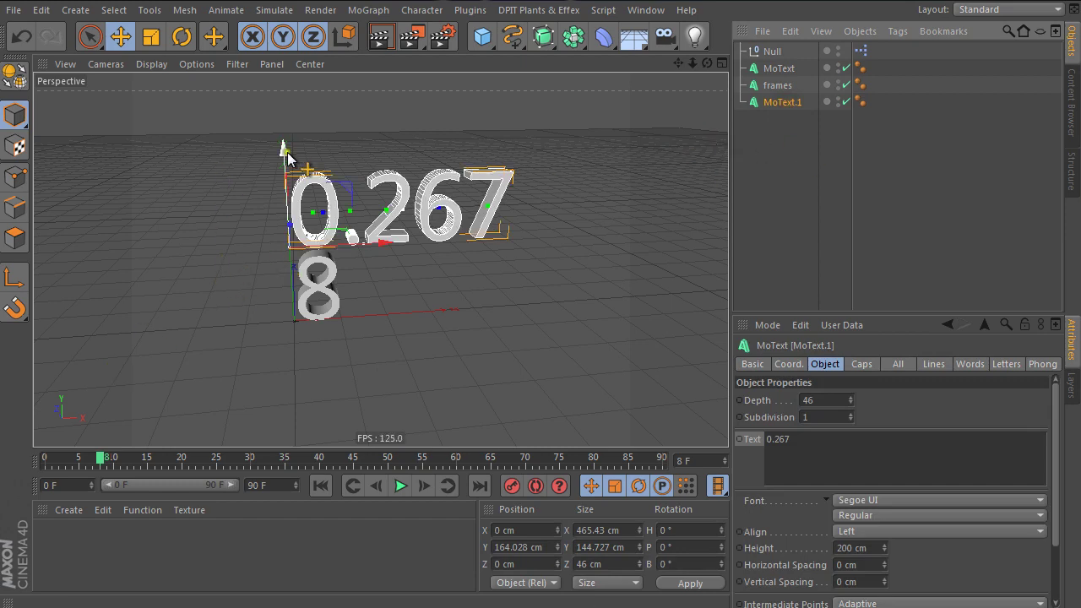
drag(284, 150, 282, 80)
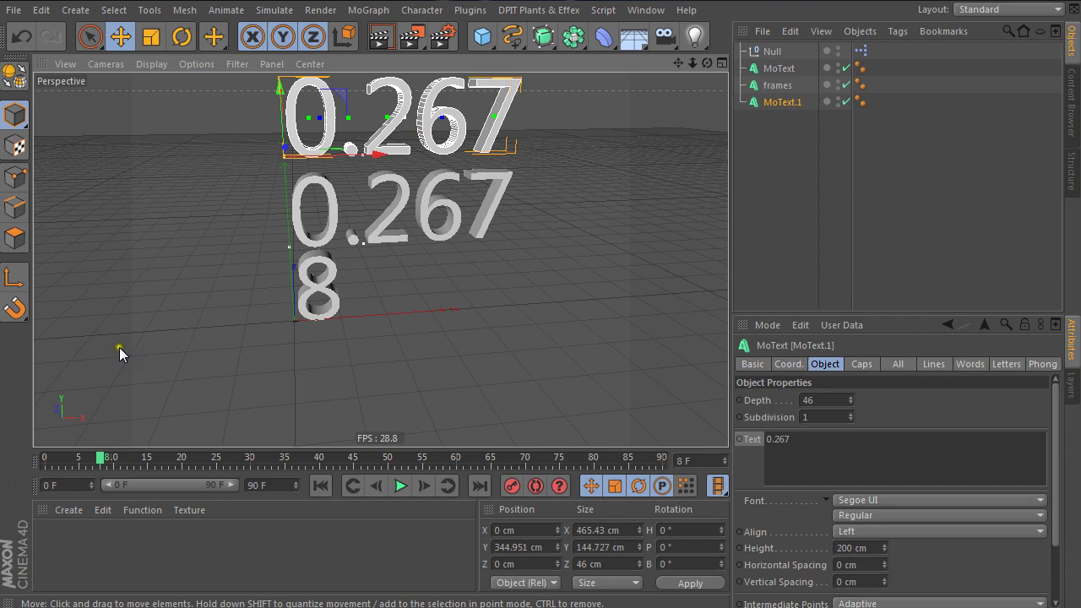
Reopen the XPresso Editor and move the Math:Multiply and frames nodes closer to the Time and Constant nodes
click(258, 555)
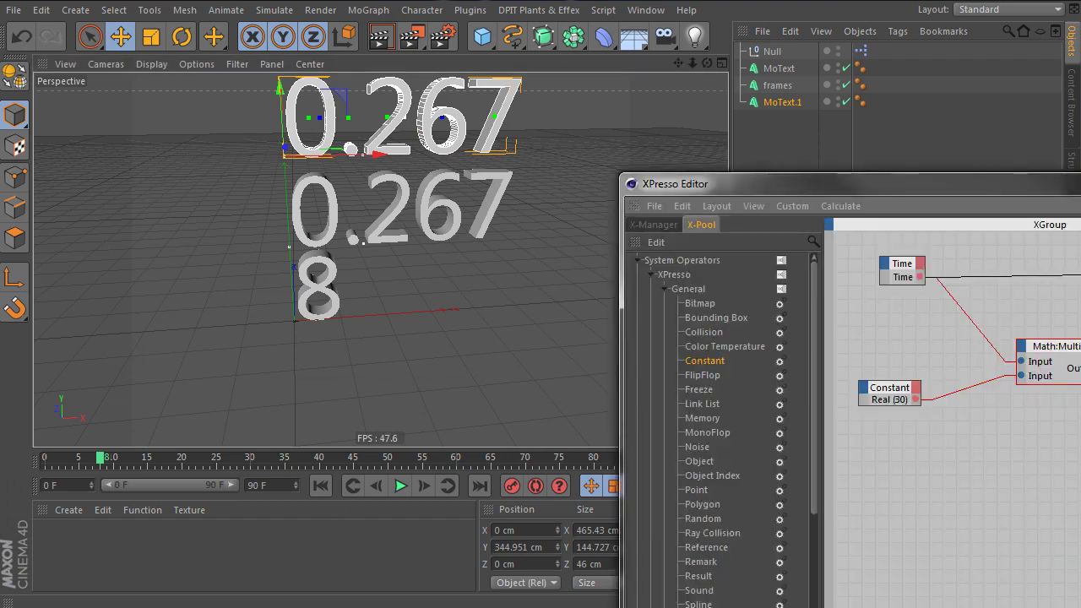
drag(1079, 188, 385, 97)
click(860, 52)
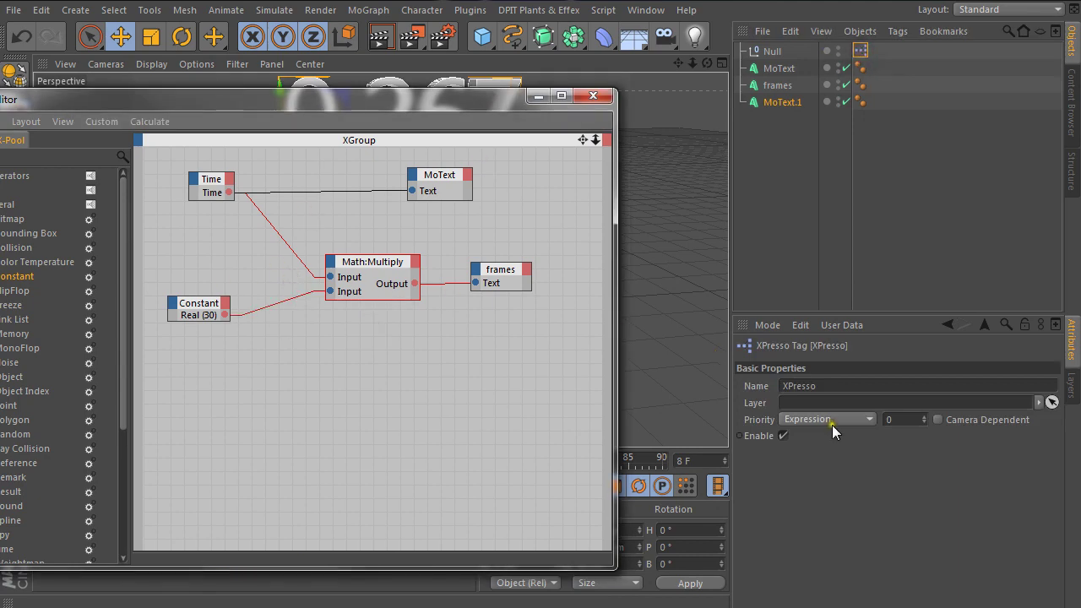
click(382, 373)
drag(498, 270, 473, 269)
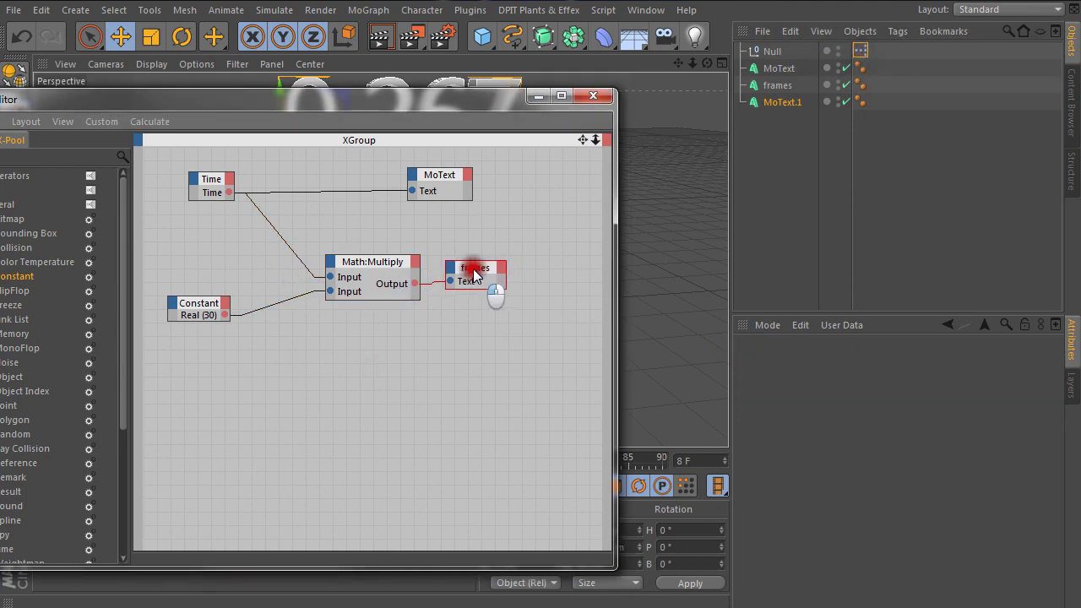
click(495, 311)
drag(377, 260, 308, 251)
drag(481, 268, 421, 255)
click(477, 326)
drag(305, 108, 505, 206)
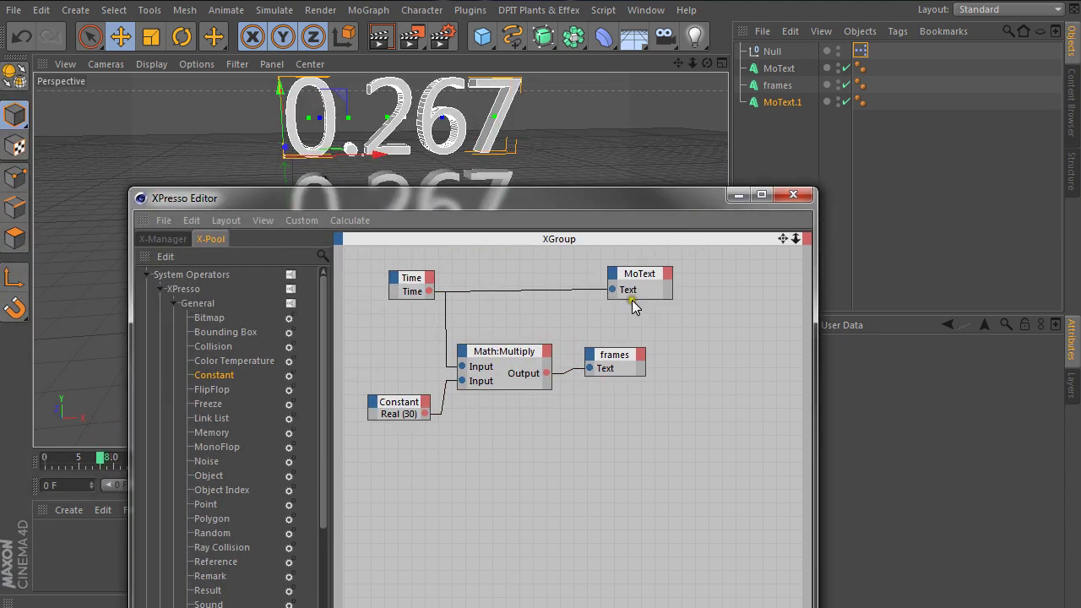
Add the MoText.1 object as a node below frames and shift the frames, Math:Multiply and Constant nodes away from the Time node
drag(782, 102, 661, 434)
click(619, 460)
right_click(661, 435)
click(681, 561)
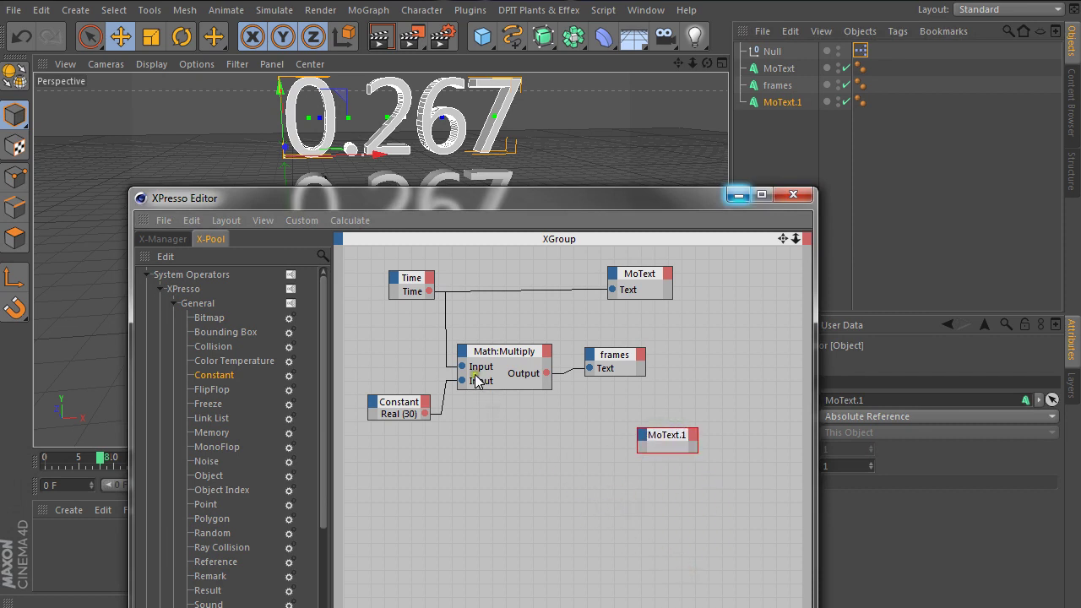
drag(503, 353, 511, 351)
drag(603, 355, 688, 347)
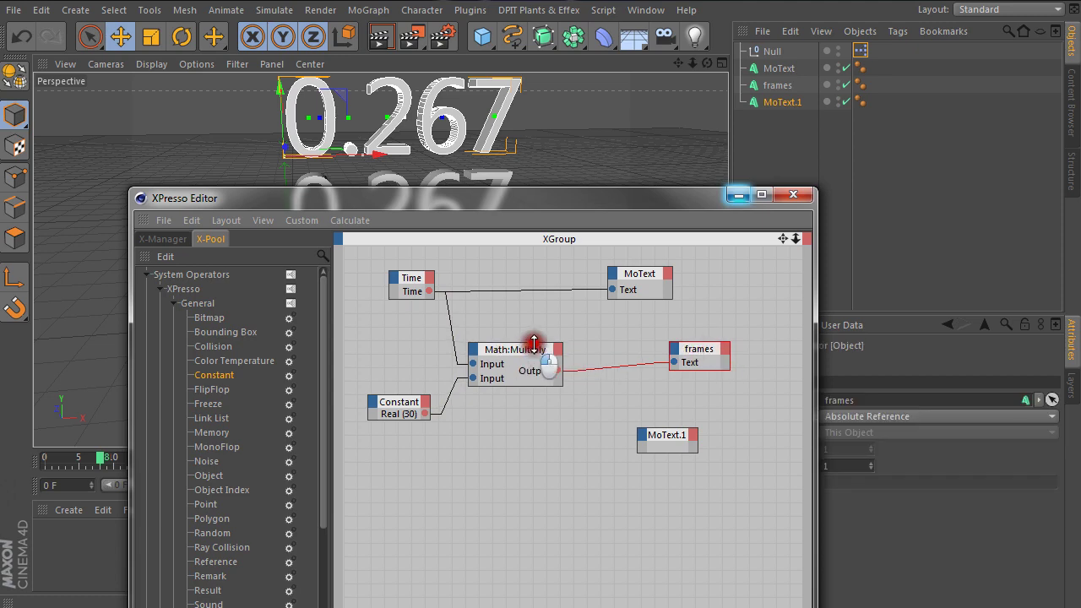
drag(534, 342, 604, 335)
drag(394, 402, 425, 394)
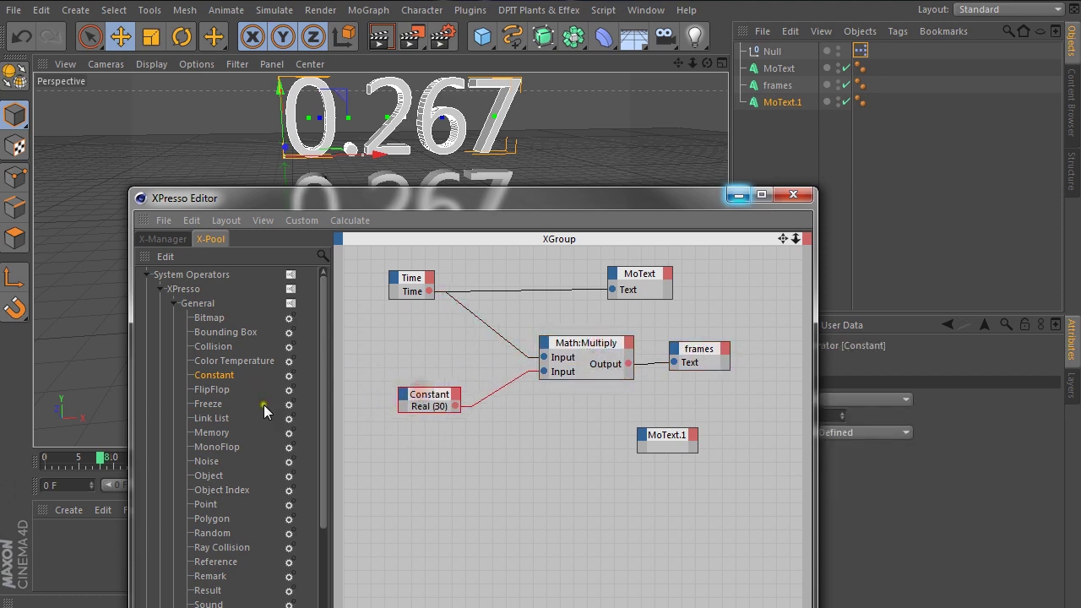
Add an Absolute node from the Calculate operators beside the MoText.1 node
drag(322, 427, 323, 380)
click(174, 303)
click(174, 319)
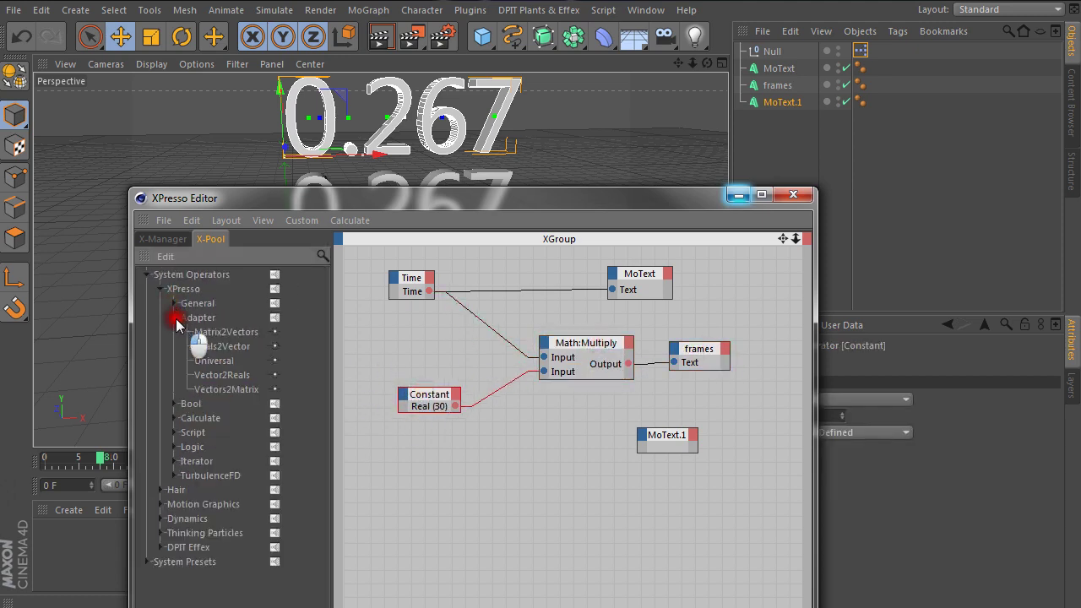
click(175, 316)
click(175, 346)
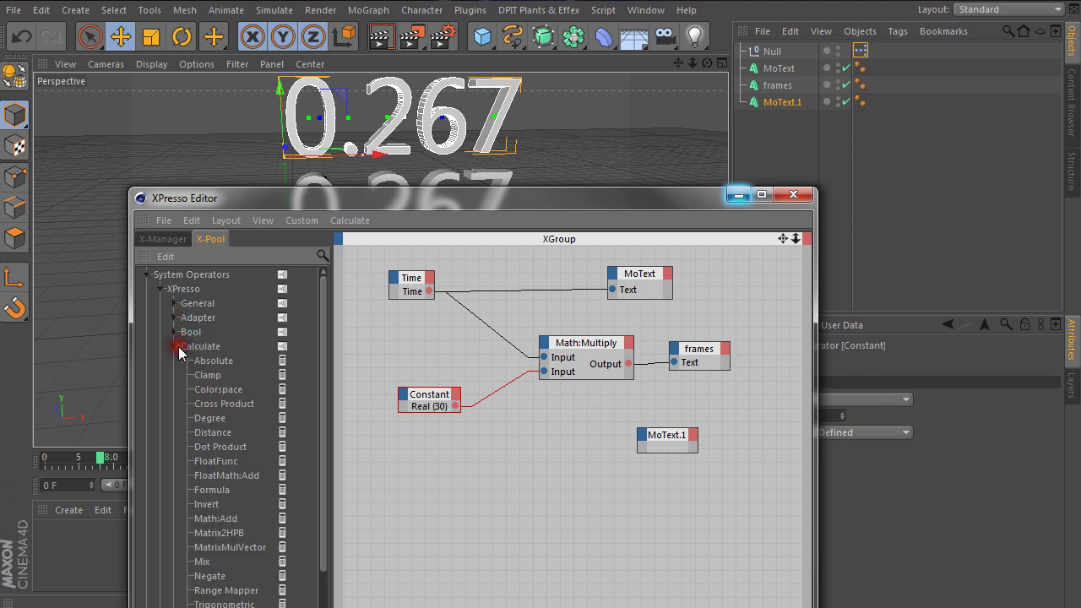
drag(205, 366, 550, 433)
drag(605, 202, 454, 129)
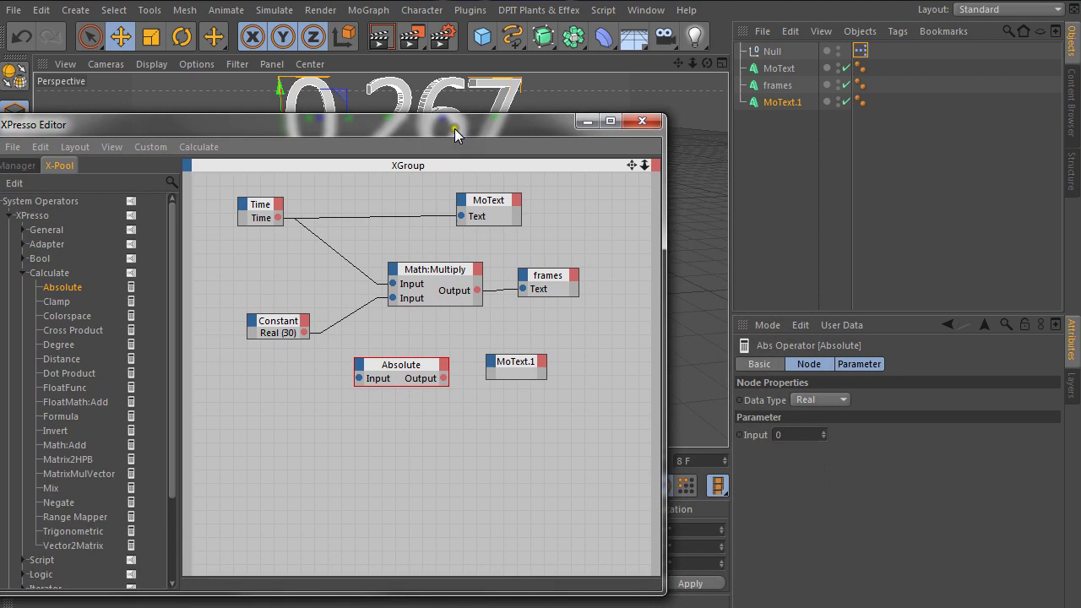
Give the MoText.1 node a Text input port and route the Time output through the Absolute node into it
click(490, 377)
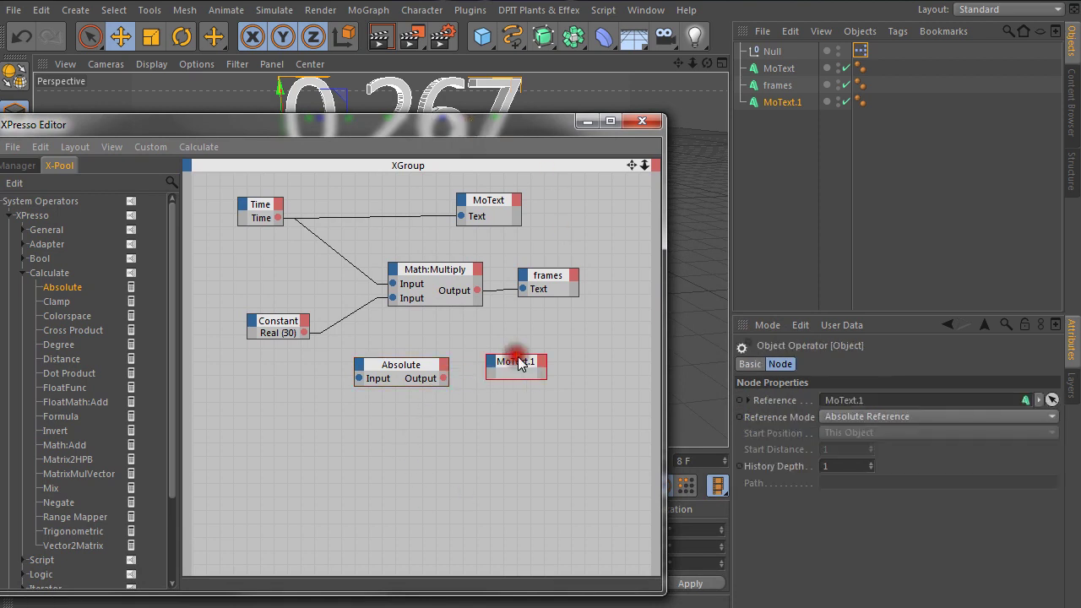
drag(490, 377, 553, 381)
click(553, 377)
mouse_move(609, 554)
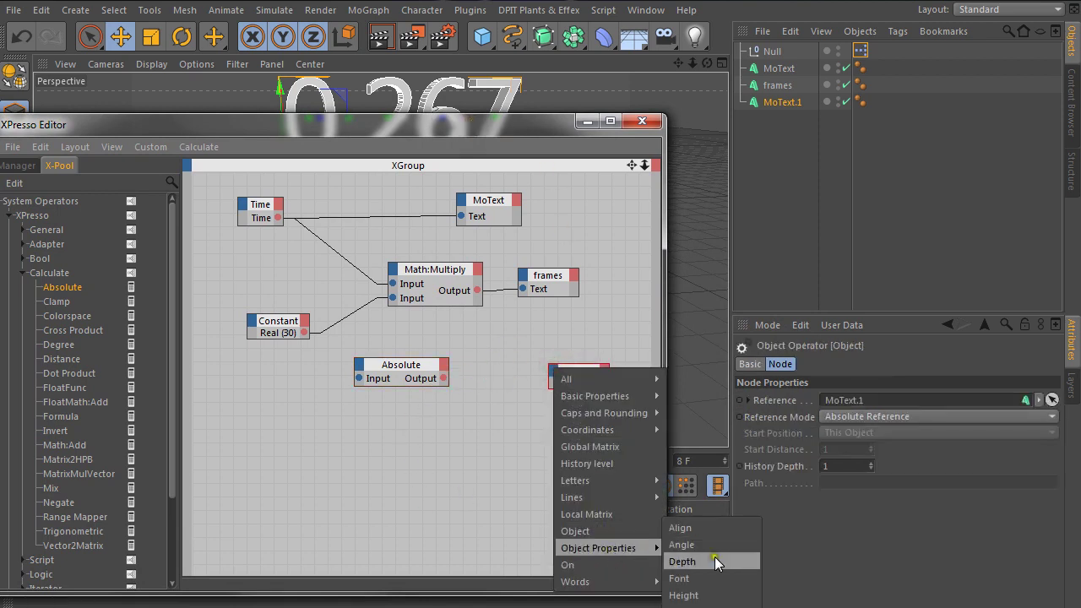
click(712, 606)
drag(443, 378, 553, 383)
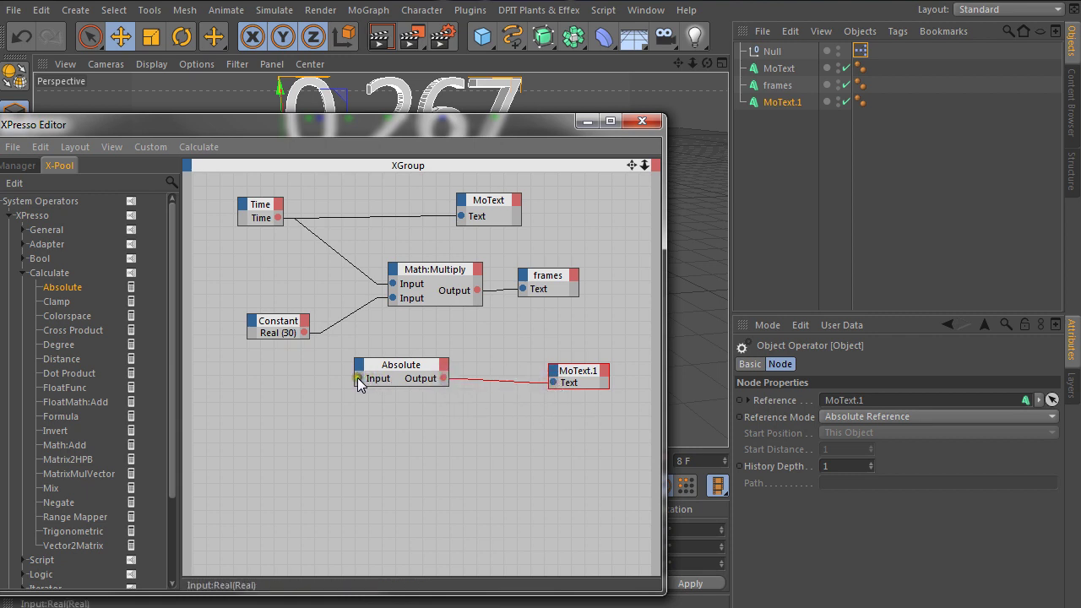
drag(359, 378, 277, 218)
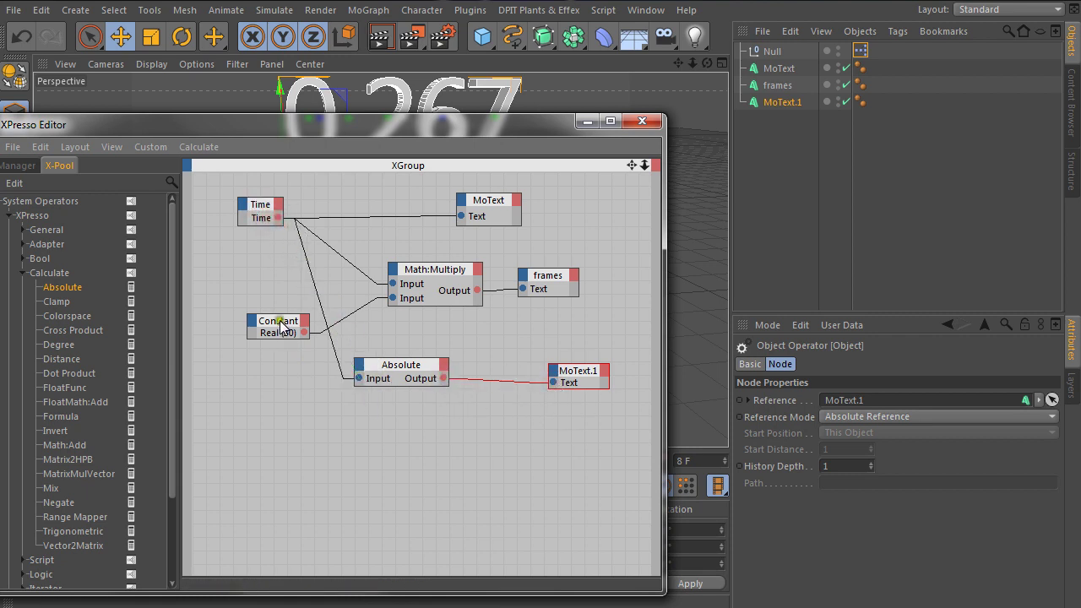
Spread out the Constant, frames, Math:Multiply, Time, Absolute and MoText.1 nodes so their connections do not overlap
drag(279, 320, 321, 315)
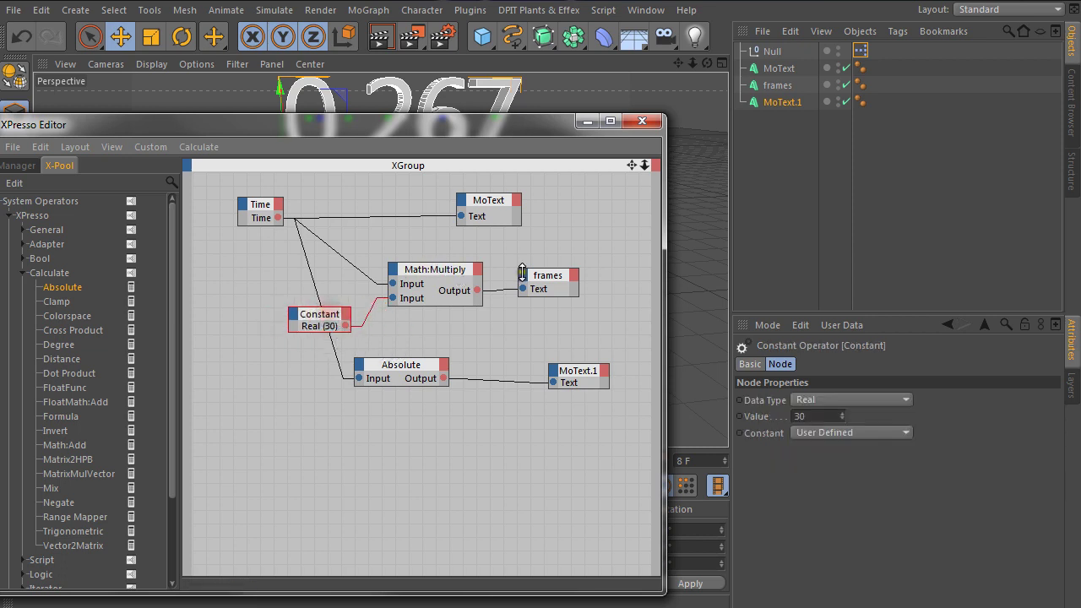
drag(547, 276, 604, 270)
drag(438, 269, 500, 266)
drag(297, 314, 364, 303)
drag(266, 207, 225, 200)
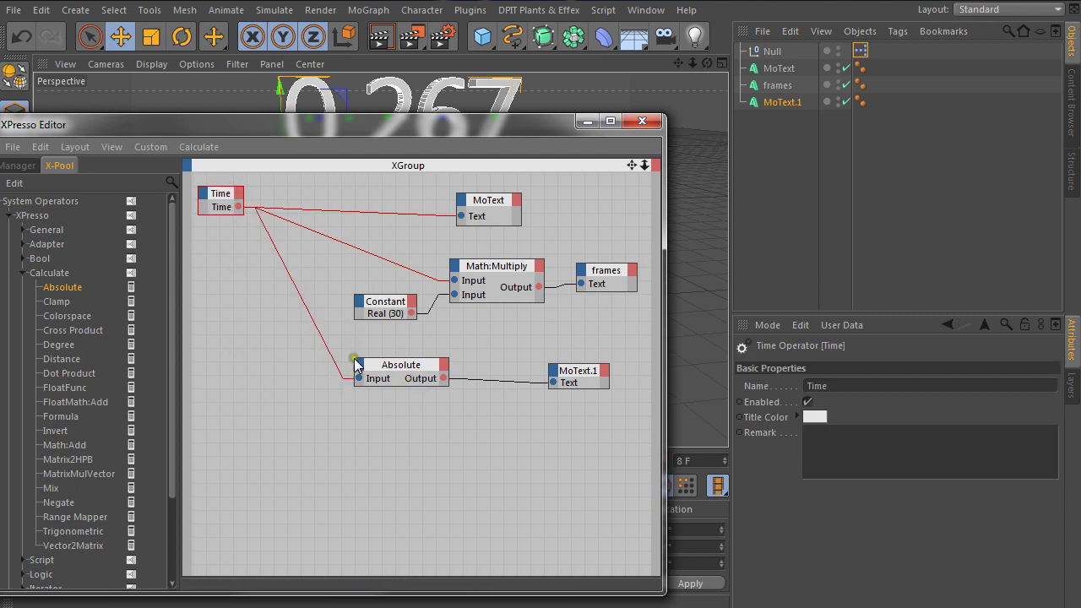
mouse_move(390, 372)
mouse_down()
mouse_move(452, 375)
mouse_move(411, 372)
mouse_up()
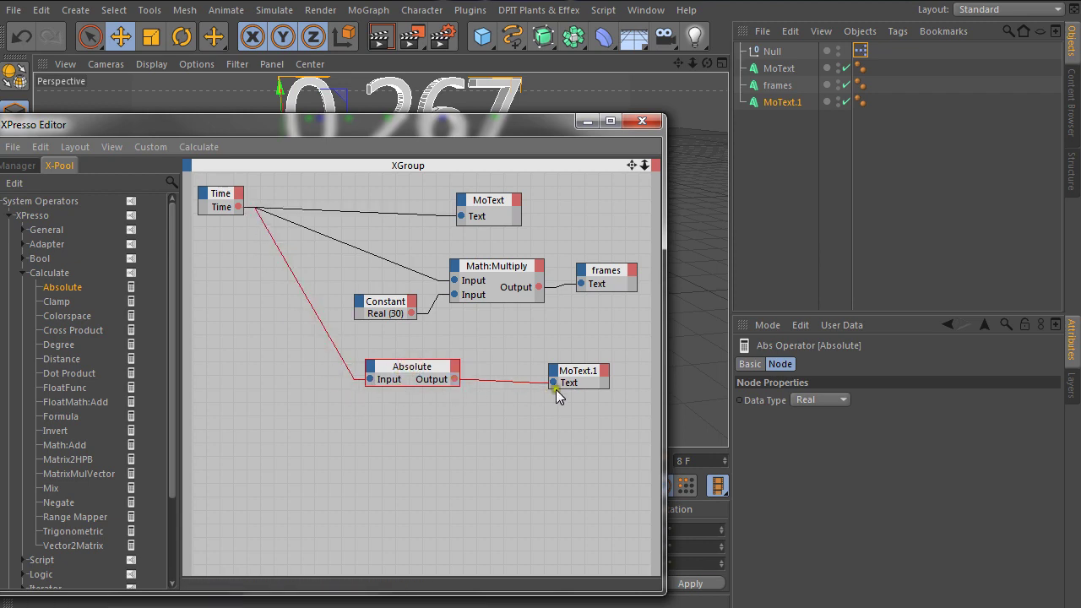
drag(582, 376, 585, 371)
Hide the XPresso Editor and play the animation from the first frame to check the MoText.1 counter
click(642, 121)
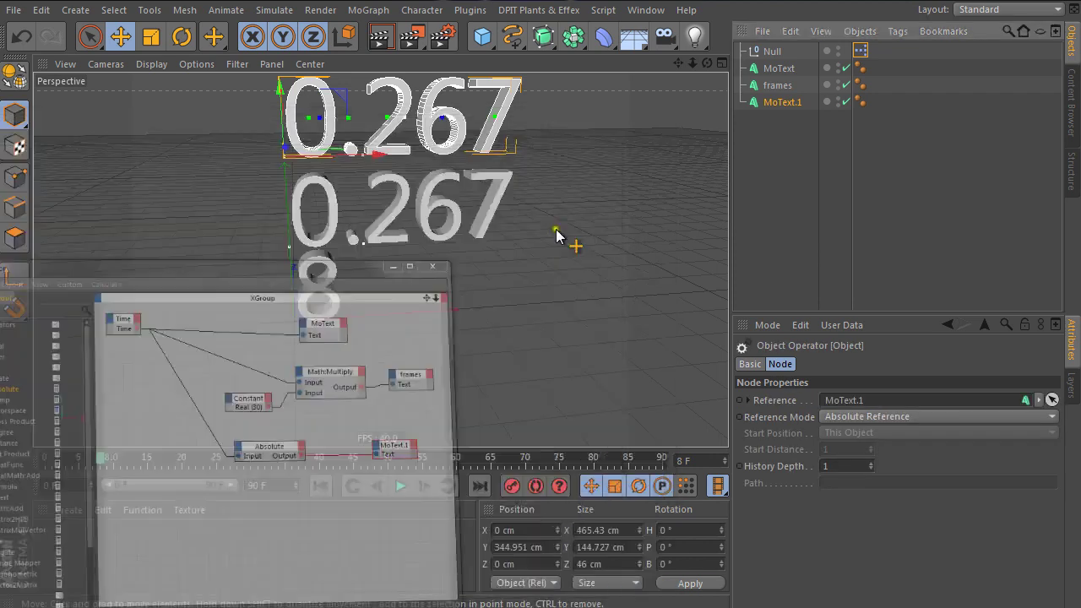
click(322, 486)
click(400, 485)
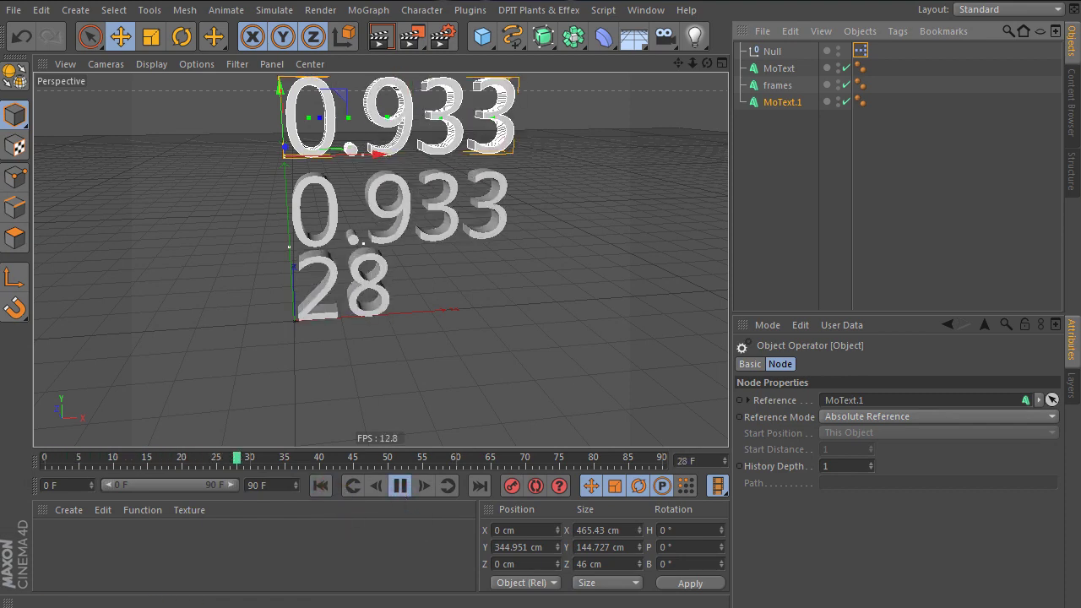
Reopen the XPresso Editor and set the Absolute node's data type to Integer
click(118, 604)
click(415, 366)
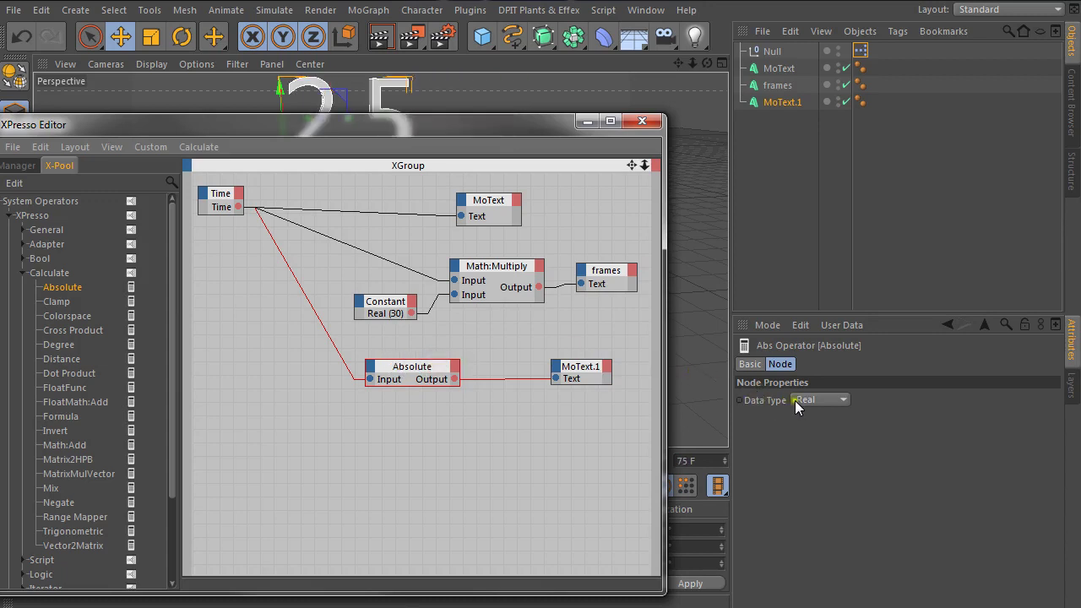
drag(384, 128, 372, 214)
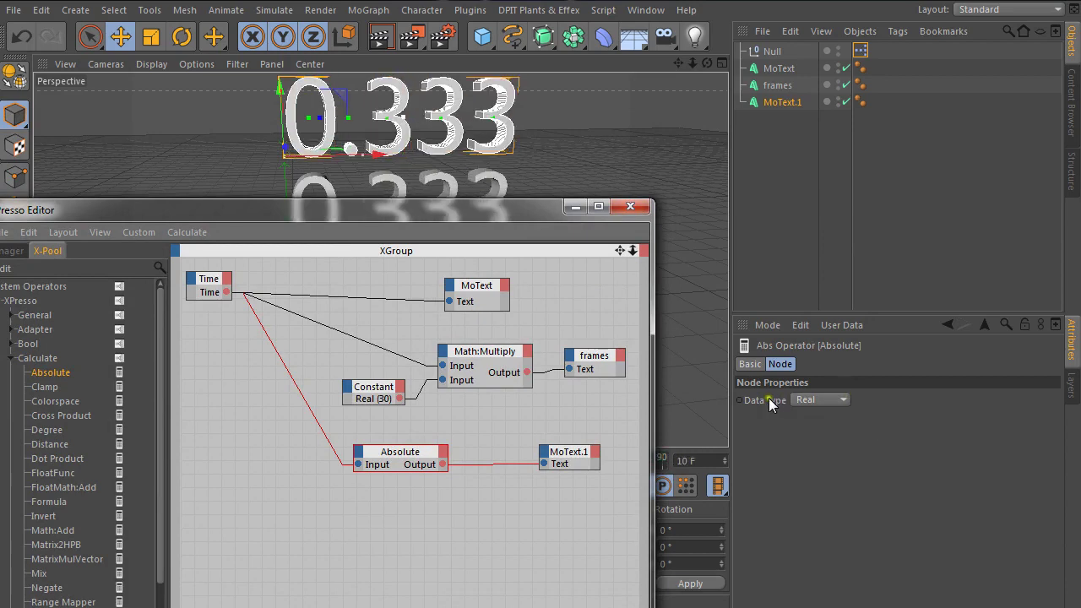
click(401, 455)
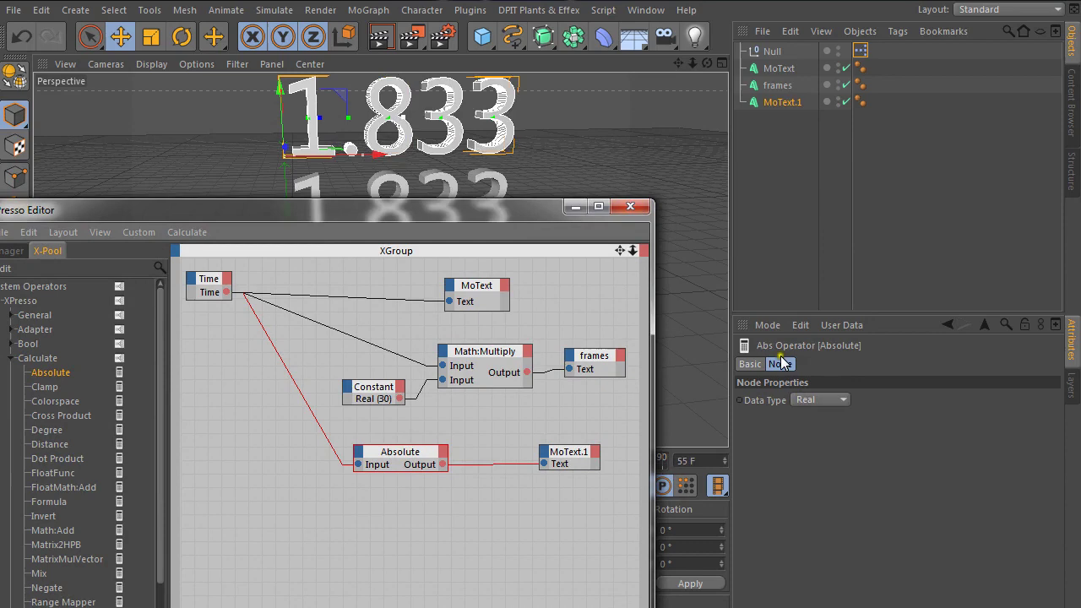
click(821, 402)
click(824, 417)
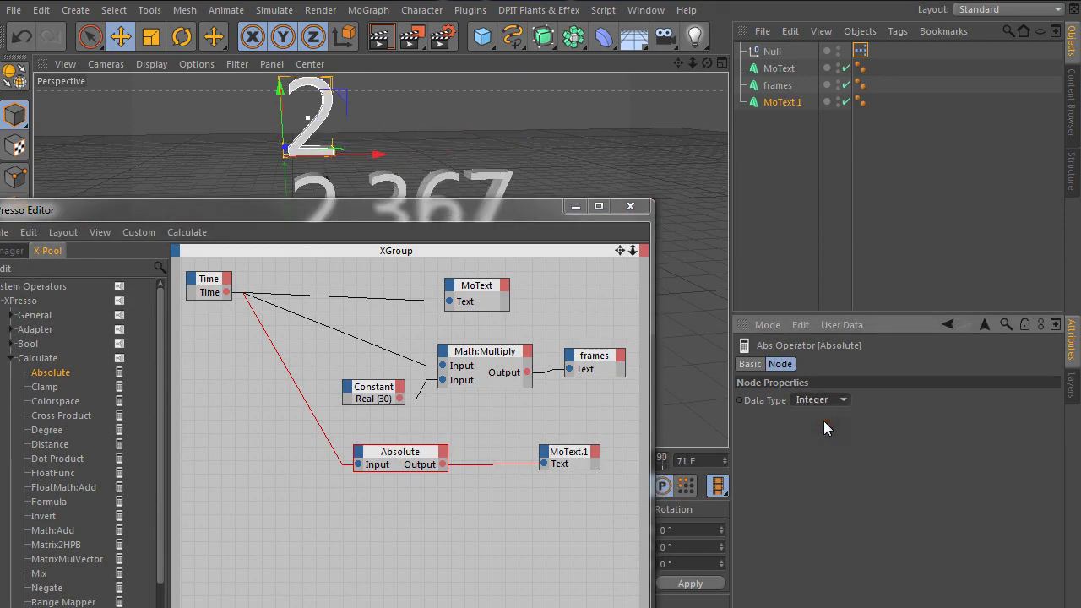
Hide the XPresso Editor, check the playing counters from different angles, and stop the animation
click(579, 210)
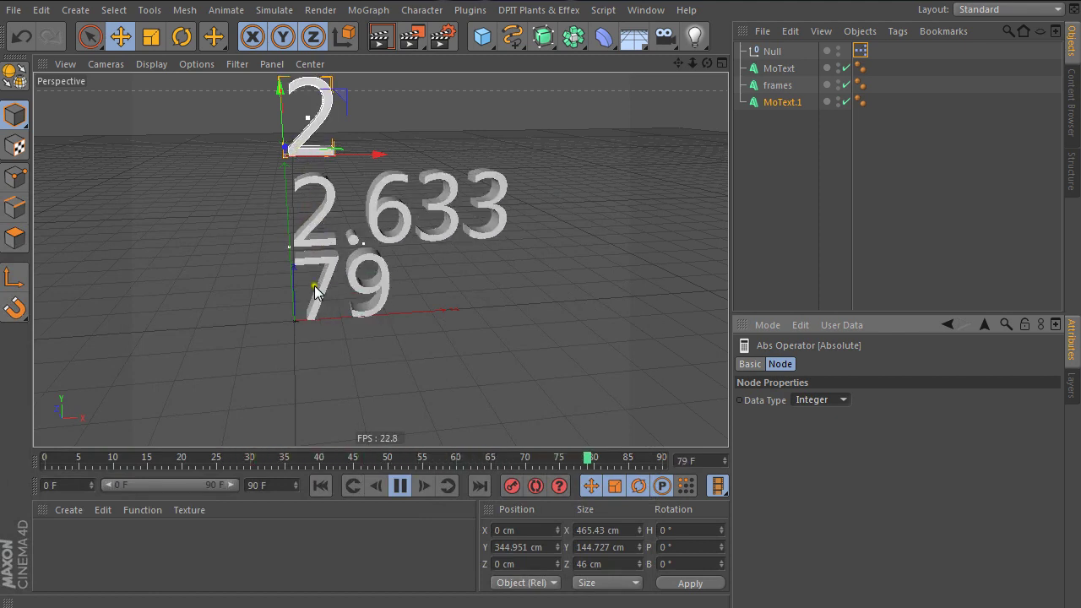
click(930, 196)
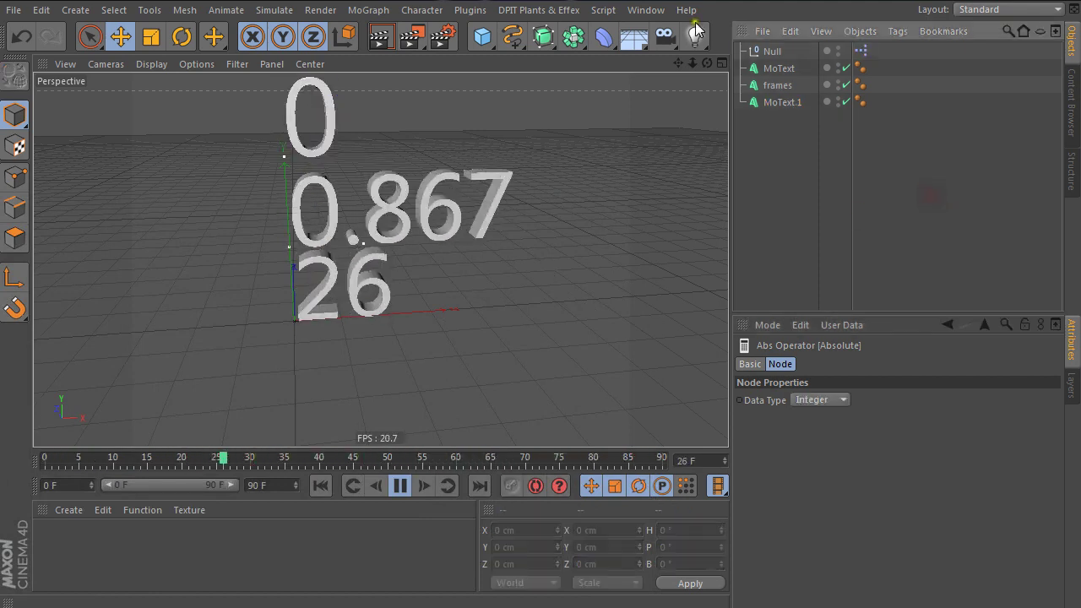
mouse_move(707, 63)
mouse_down()
mouse_move(466, 308)
mouse_move(706, 66)
mouse_up()
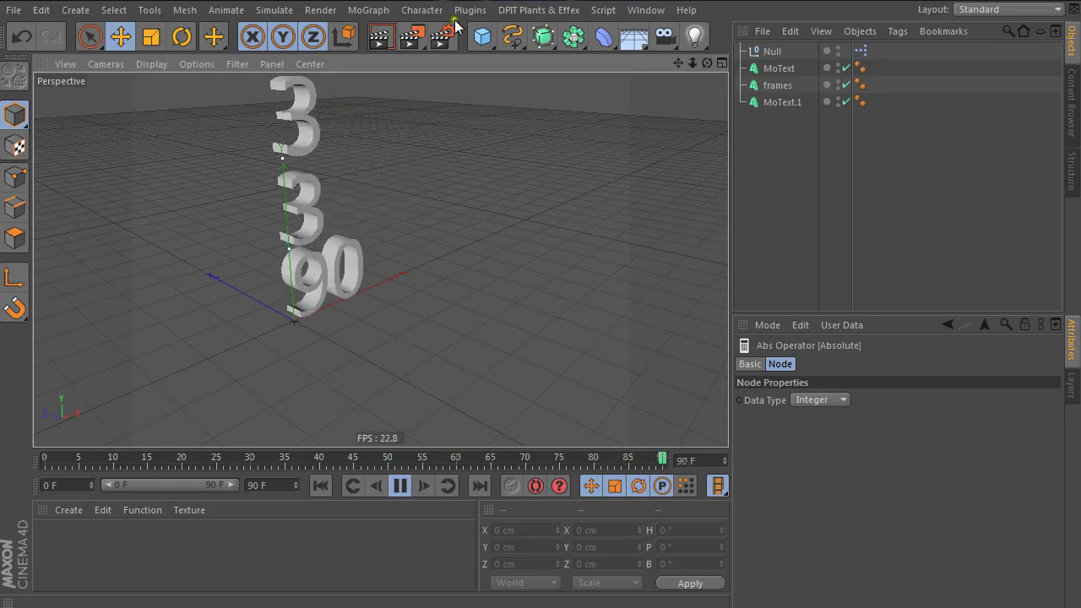
click(400, 486)
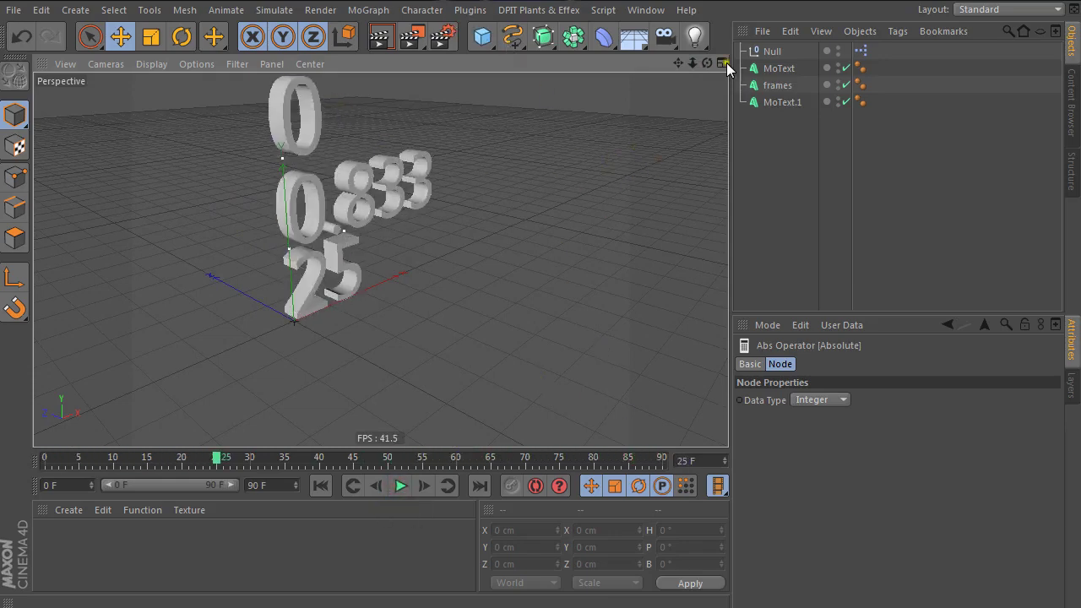
drag(706, 62, 707, 86)
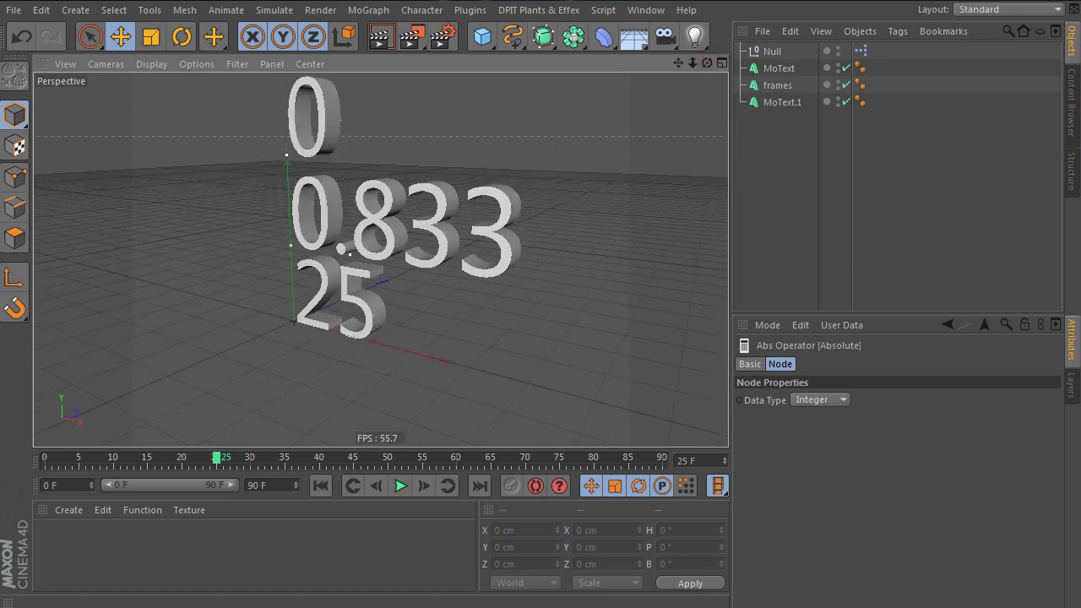
Move the MoText, frames and MoText.1 objects together in the viewport to about -2.2 cm along X
click(80, 606)
click(575, 206)
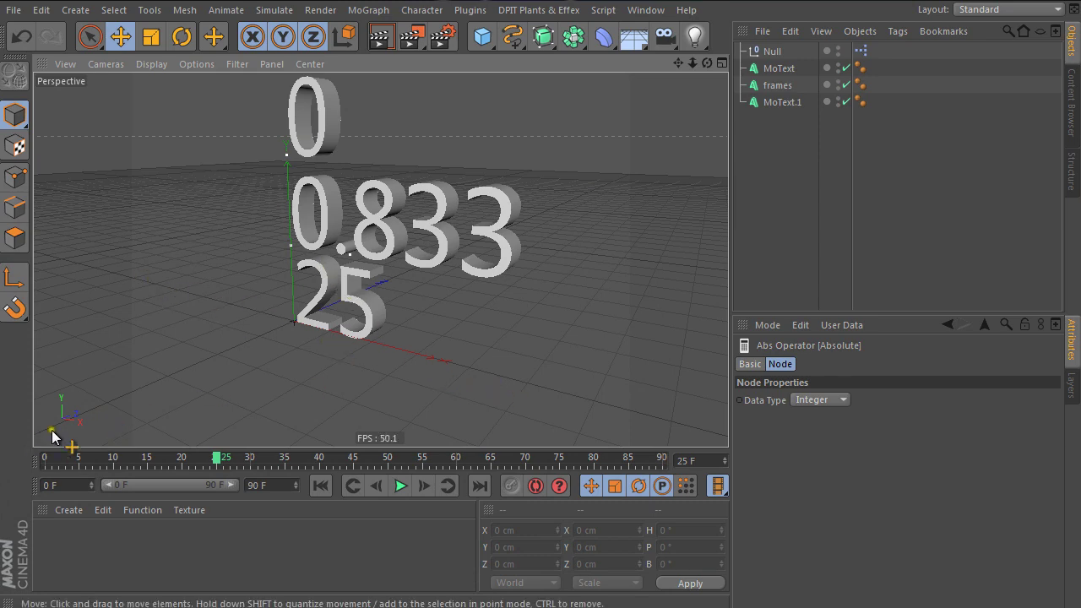
drag(769, 133, 752, 69)
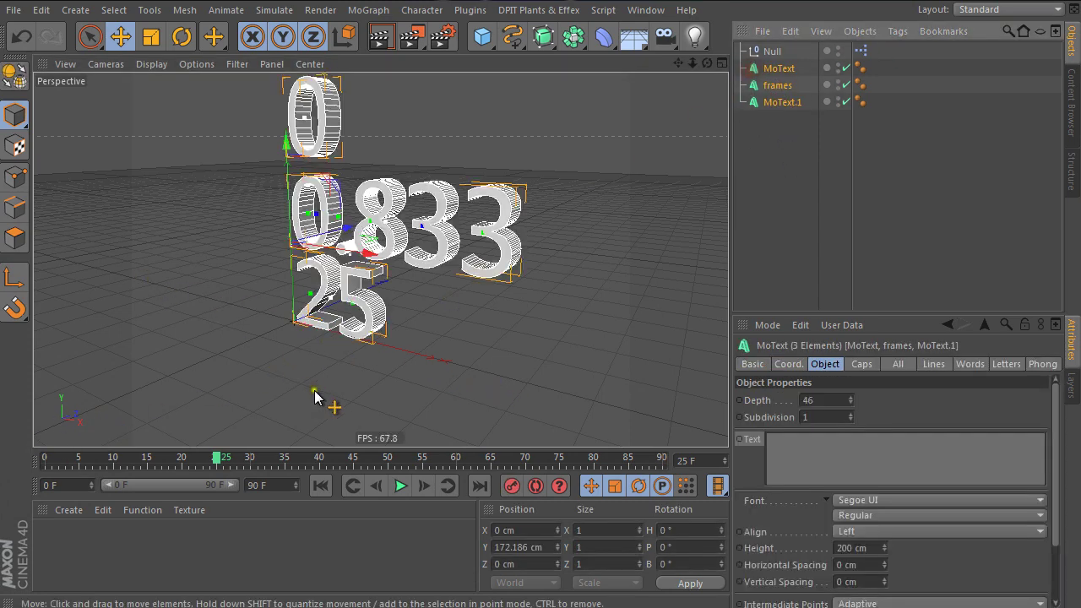
drag(302, 259, 378, 269)
click(886, 182)
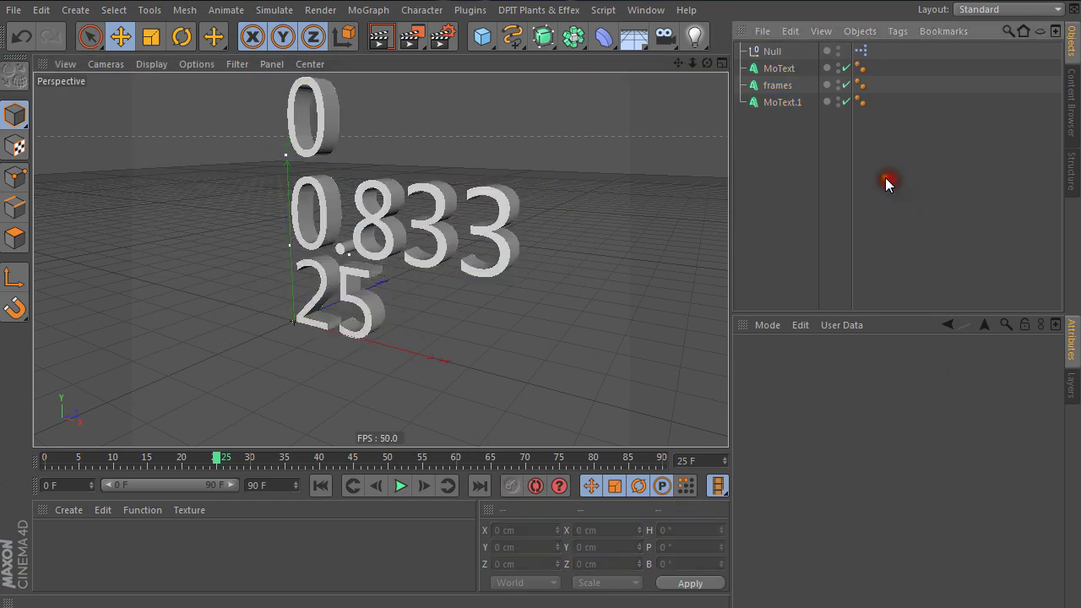
Group the MoText, frames and MoText.1 objects under one null and select that null
drag(770, 76, 798, 151)
click(777, 68)
right_click(778, 69)
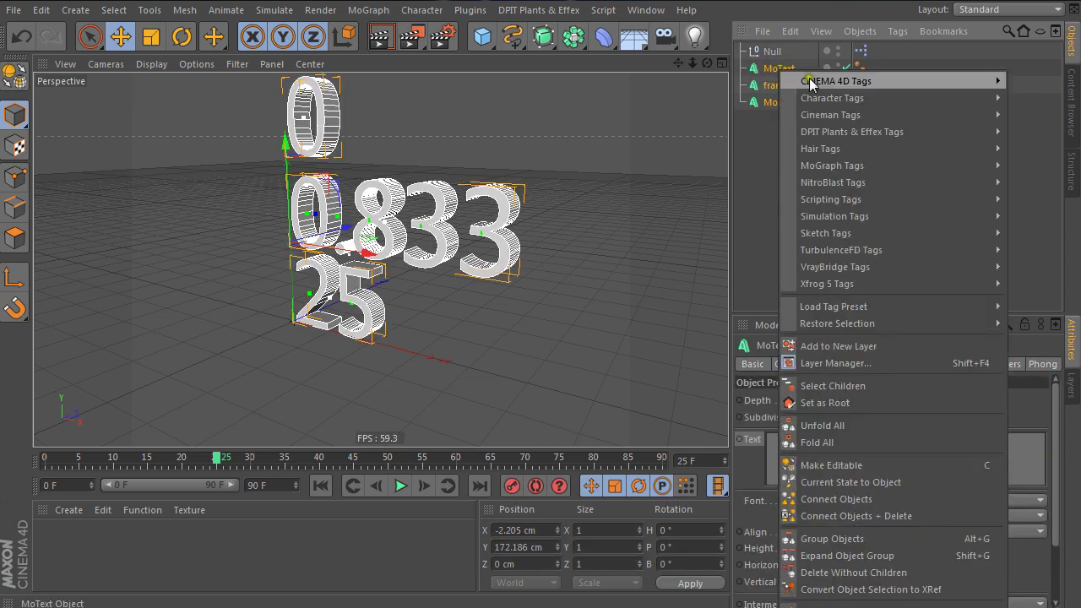
click(829, 539)
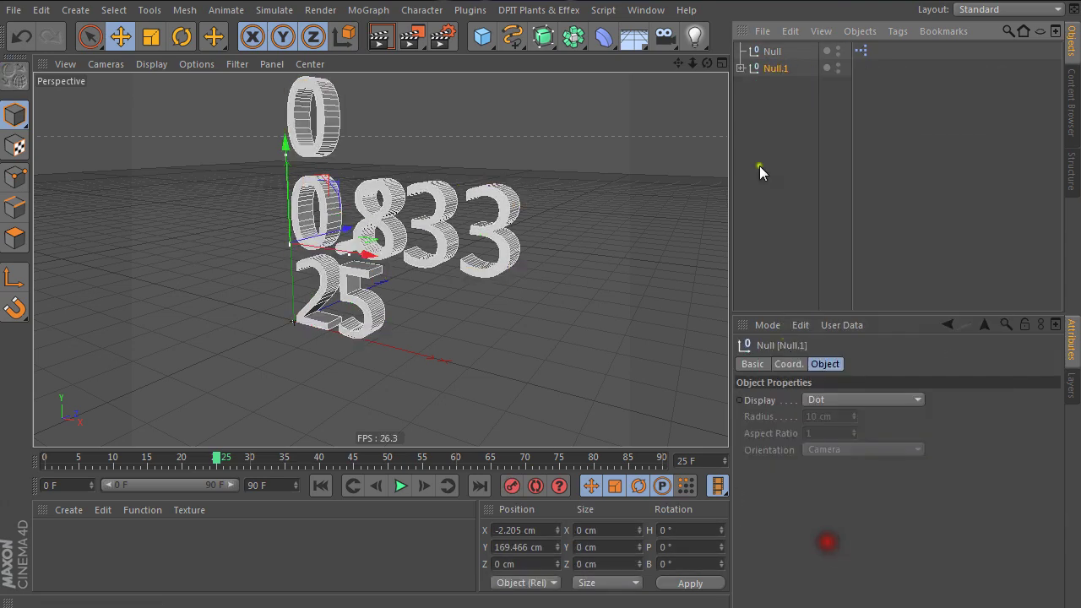
click(776, 68)
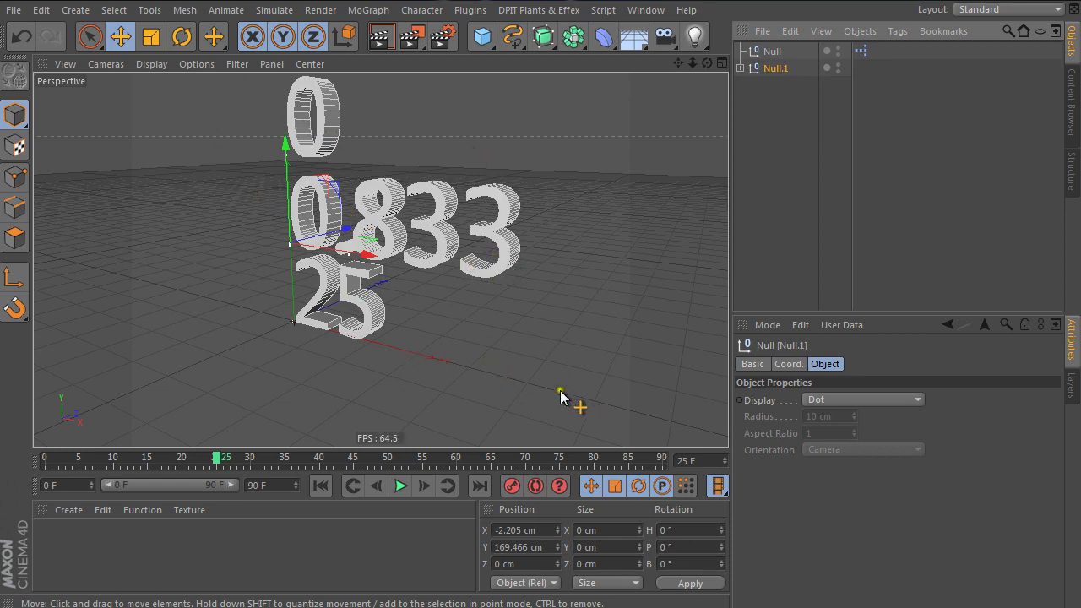
Bring the Null.1 object into the XPresso graph as a node below the MoText.1 node
click(94, 607)
drag(417, 209, 452, 172)
drag(784, 68, 591, 474)
click(325, 474)
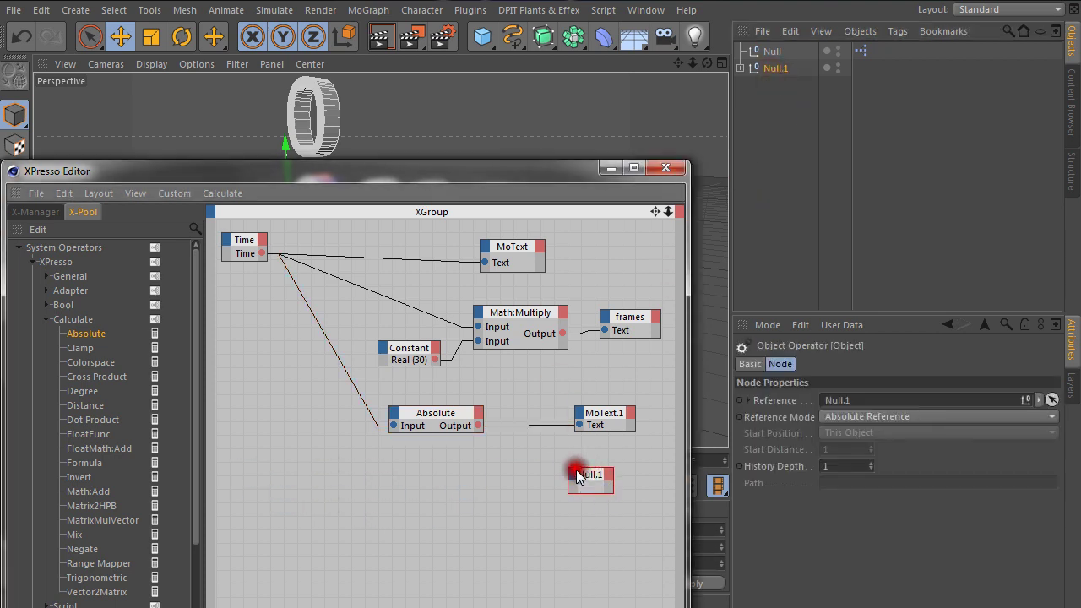
Give the Null.1 node a Global Position . X input port, optimize its size and place it below MoText.1
click(571, 474)
mouse_move(624, 485)
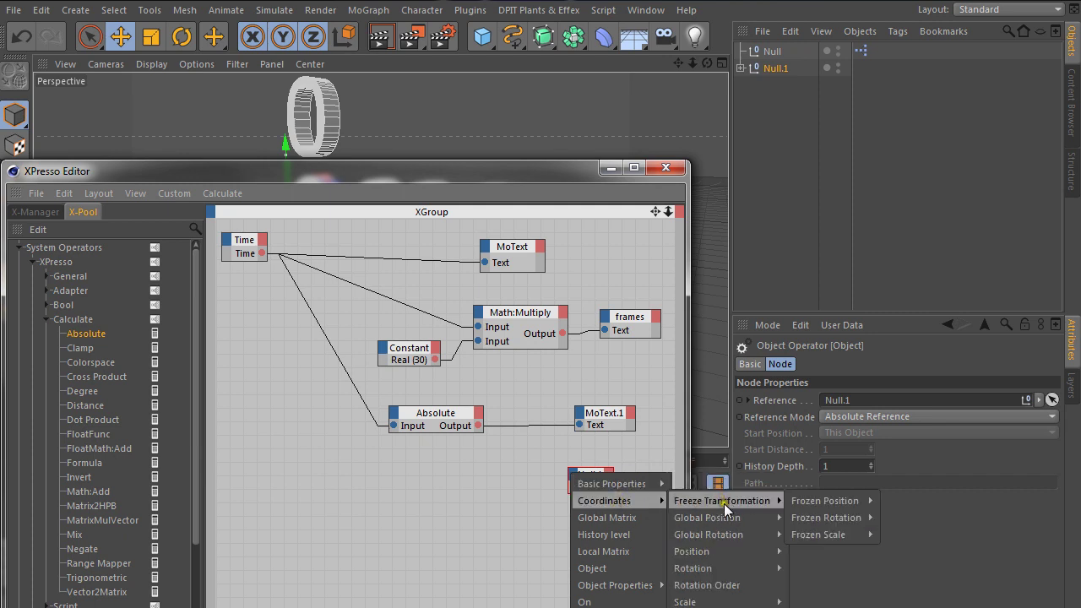
mouse_move(720, 517)
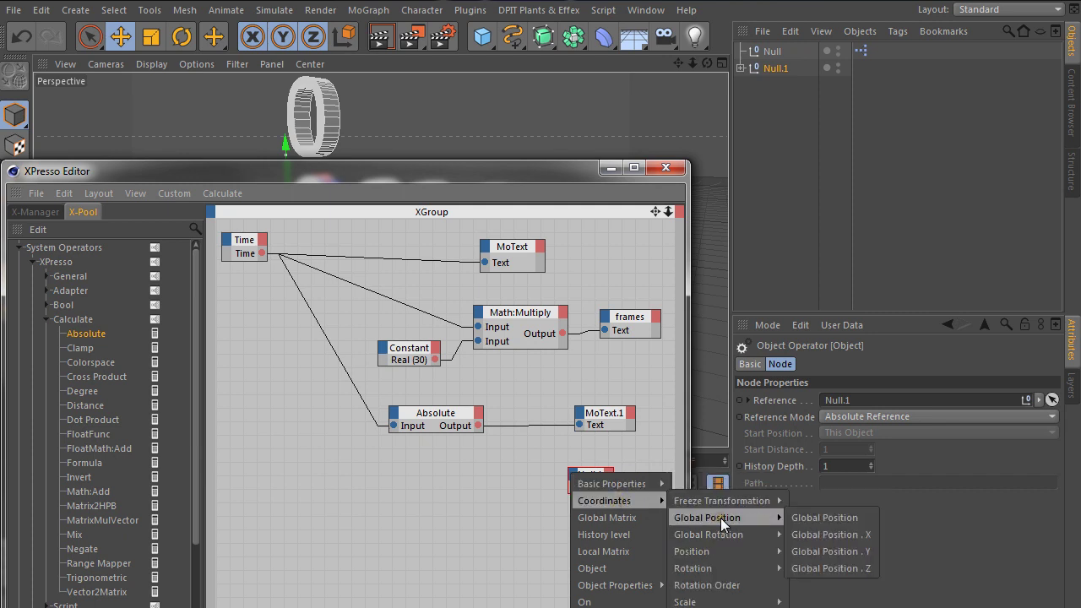
click(824, 534)
right_click(597, 483)
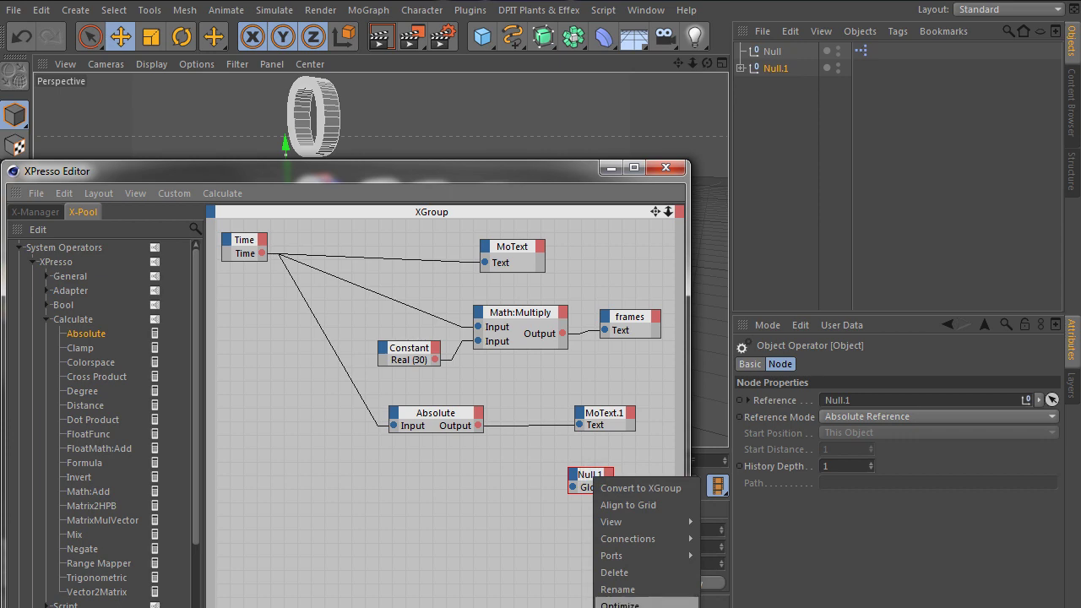
click(623, 606)
drag(605, 473, 566, 476)
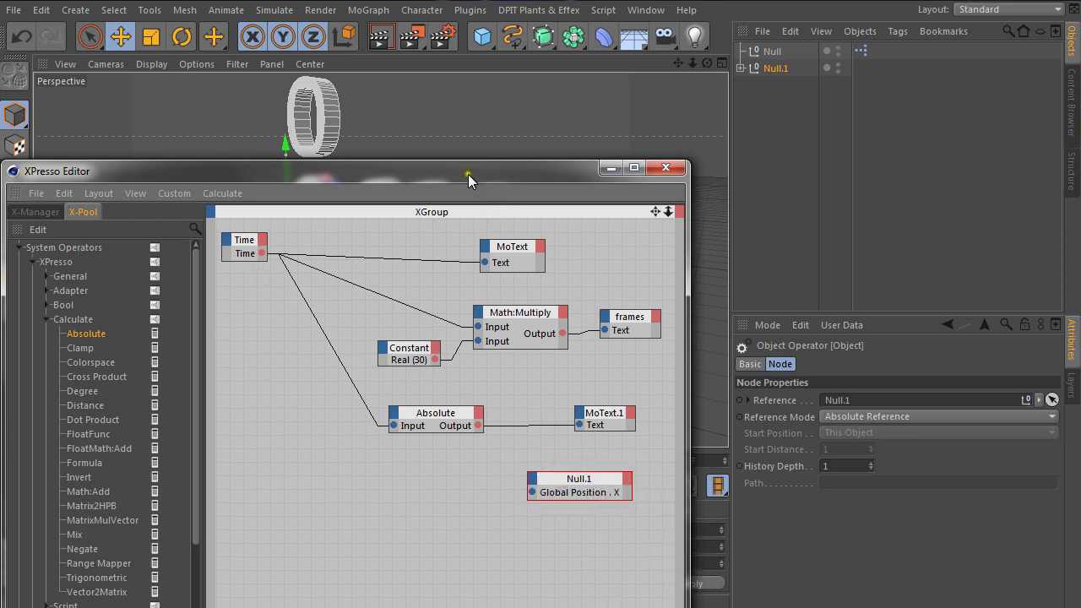
Add a Math:Add node from the Calculate operators and route the Time output through it into Null.1's Global Position . X
drag(468, 173, 953, 247)
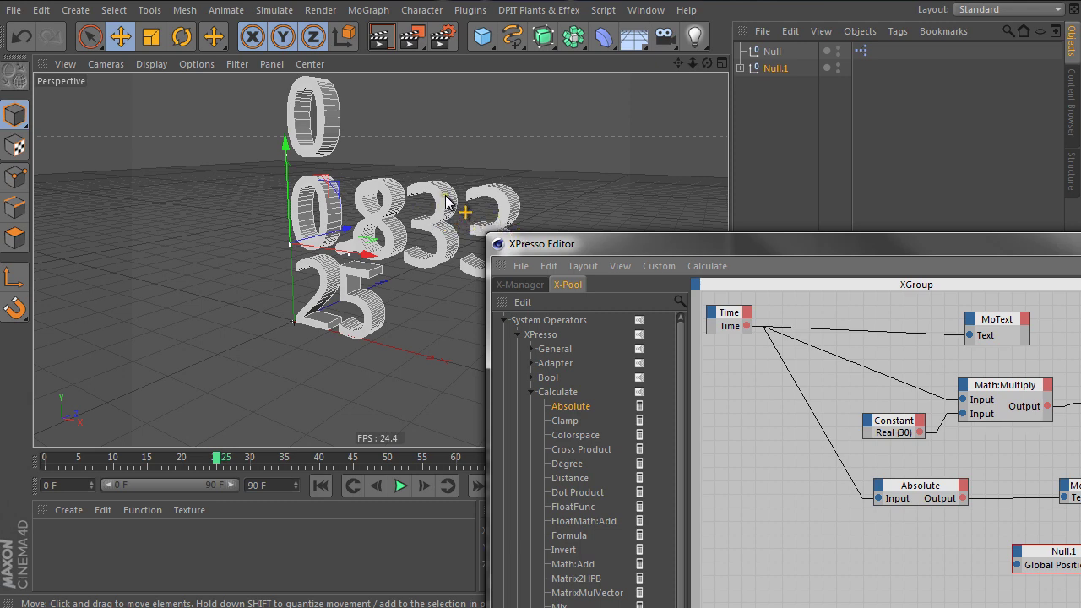
click(529, 392)
click(531, 349)
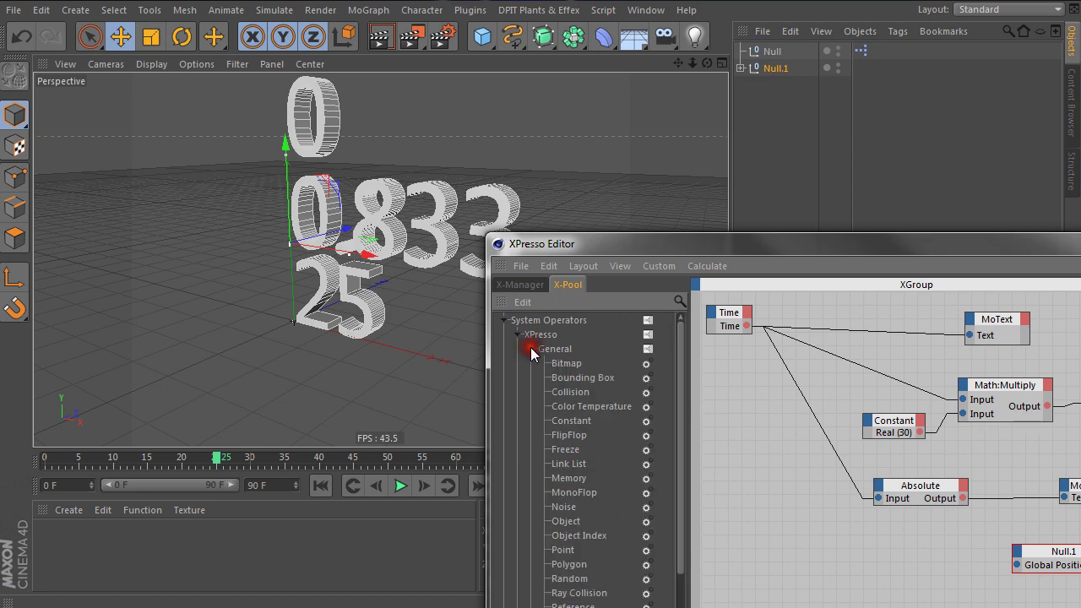
click(530, 349)
click(529, 392)
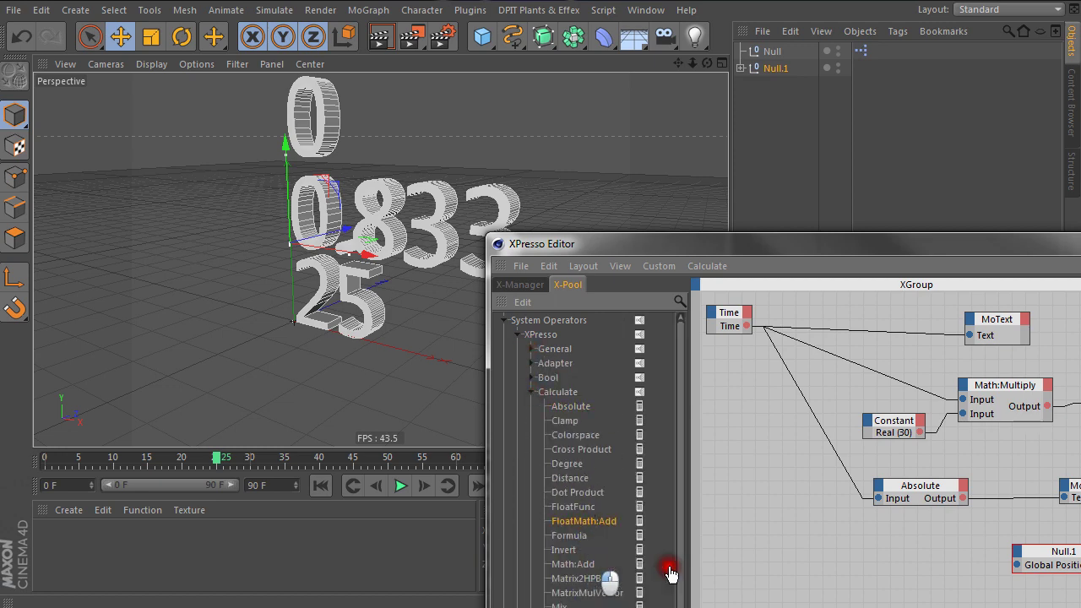
drag(669, 573, 747, 326)
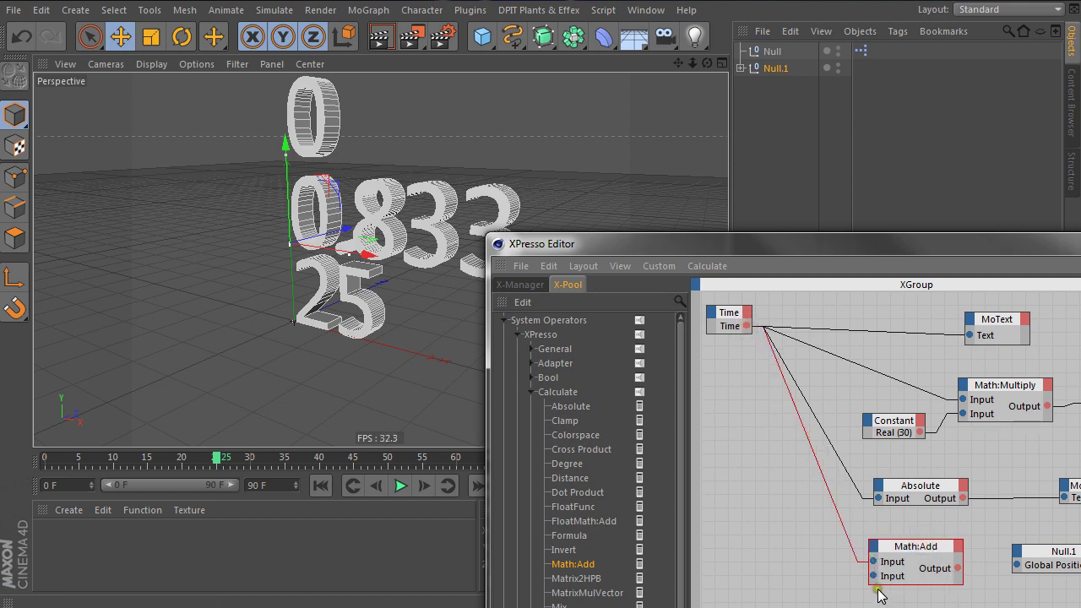
drag(959, 568, 1022, 565)
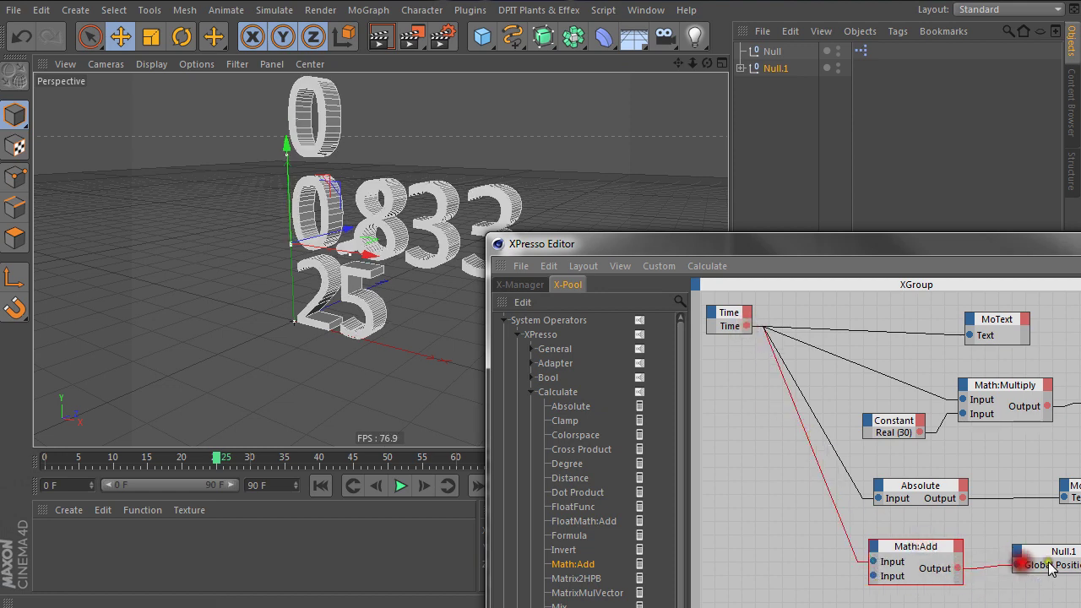
Play the animation from the first frame to check the null's movement, then stop and rewind it
click(321, 485)
click(401, 486)
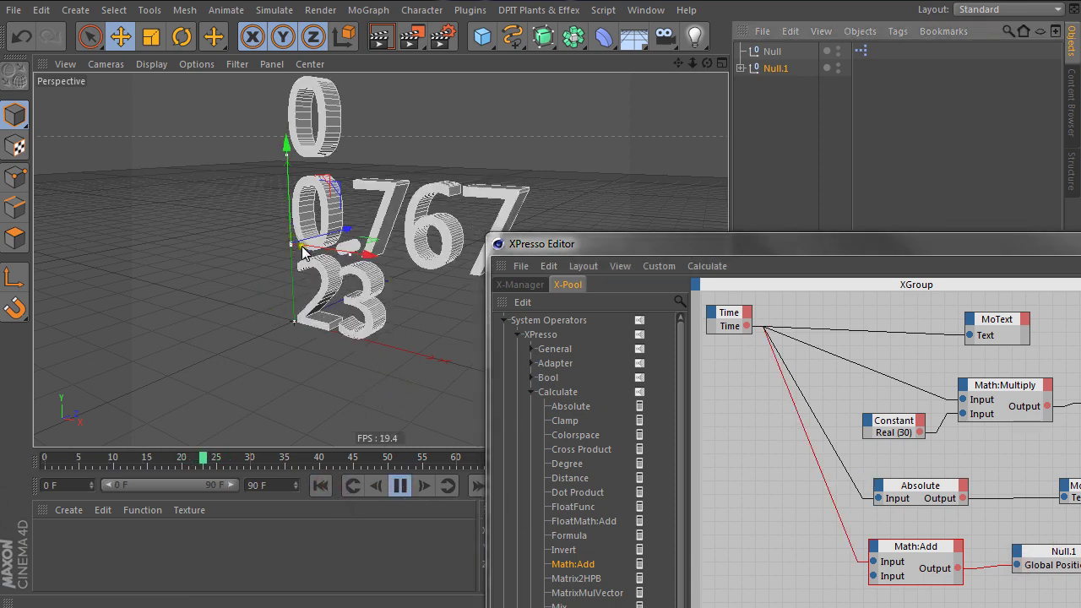
click(398, 486)
click(321, 485)
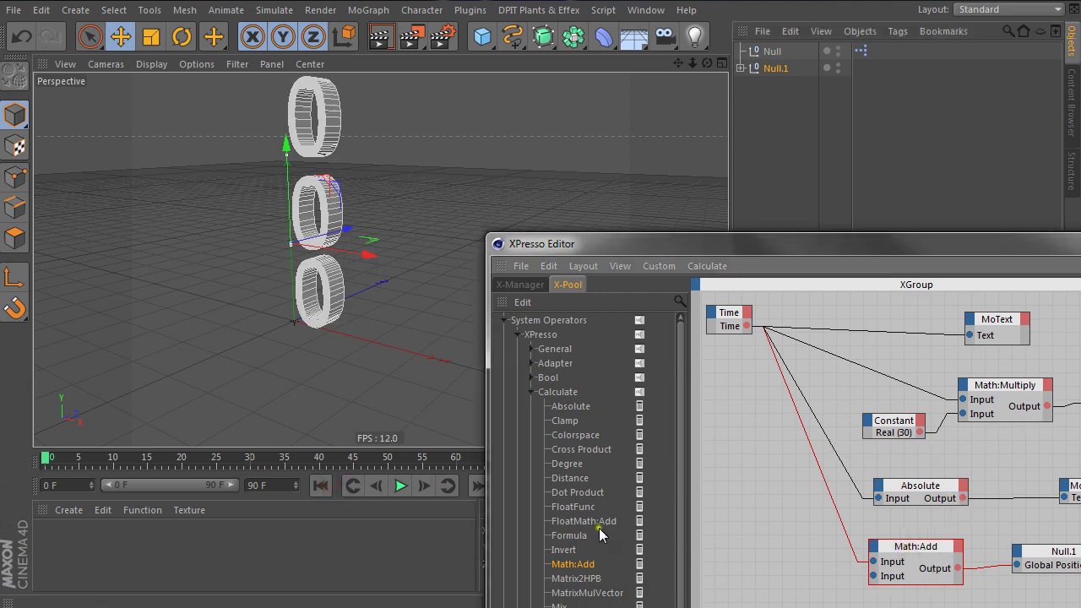
Add a Constant node with the value 50 and connect it to the second input of the Math:Add node
click(531, 391)
click(531, 349)
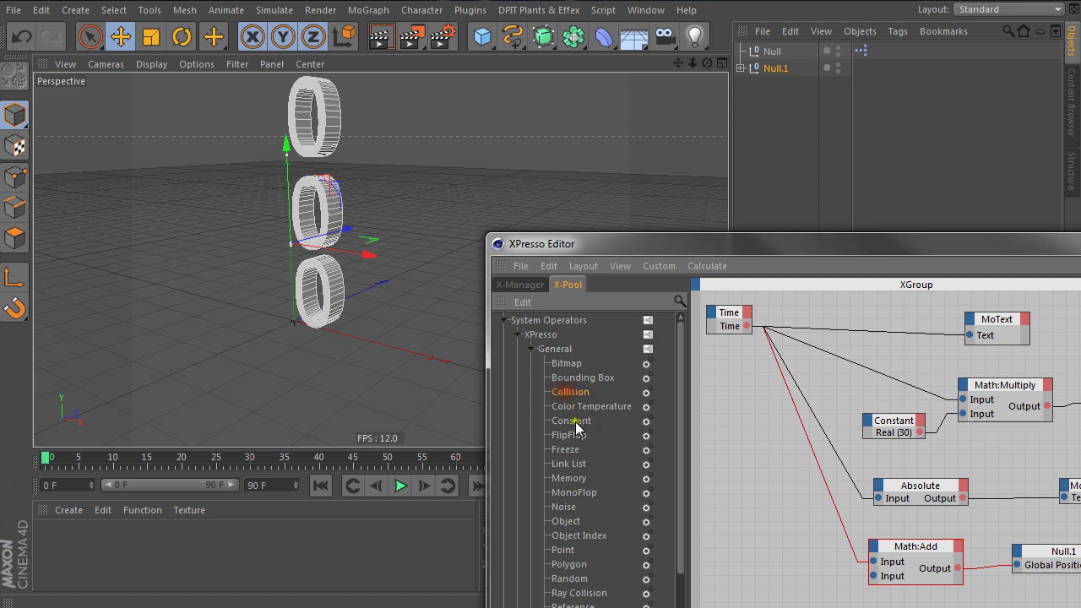
drag(576, 428, 788, 582)
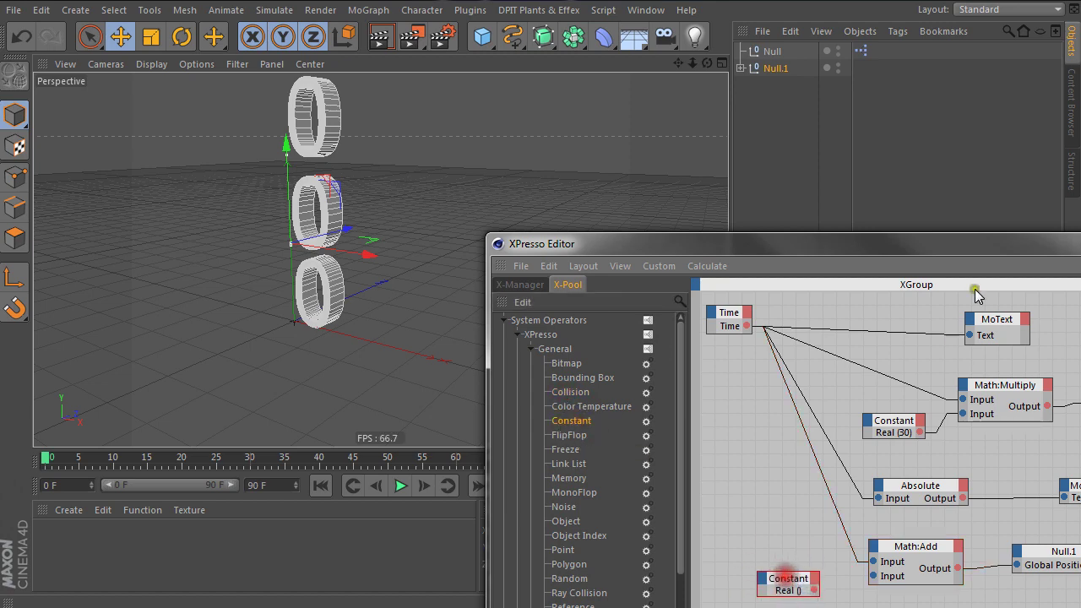
drag(949, 244, 443, 187)
click(827, 414)
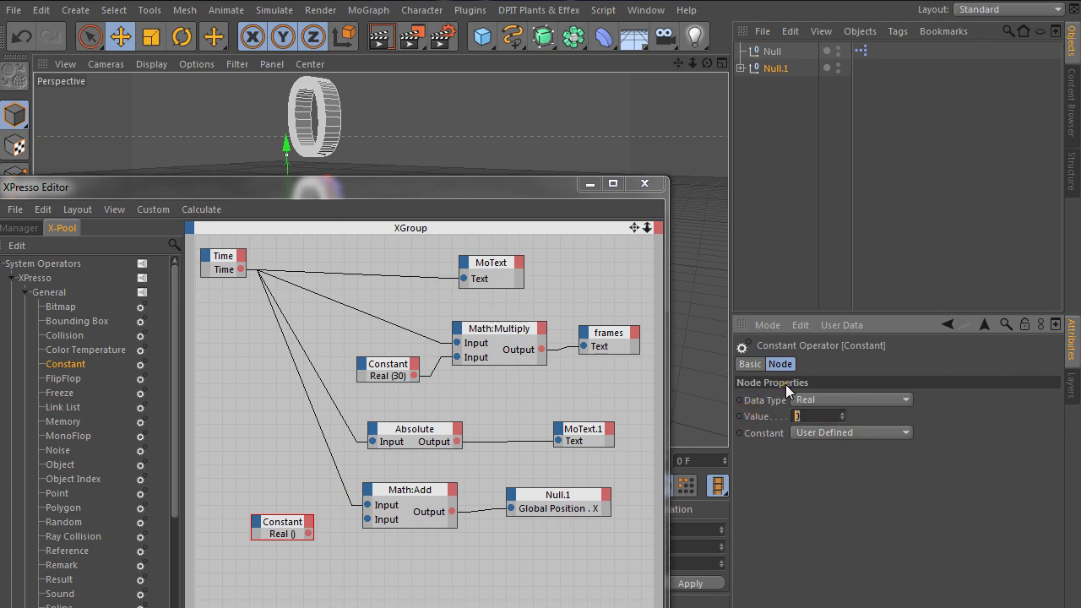
click(596, 560)
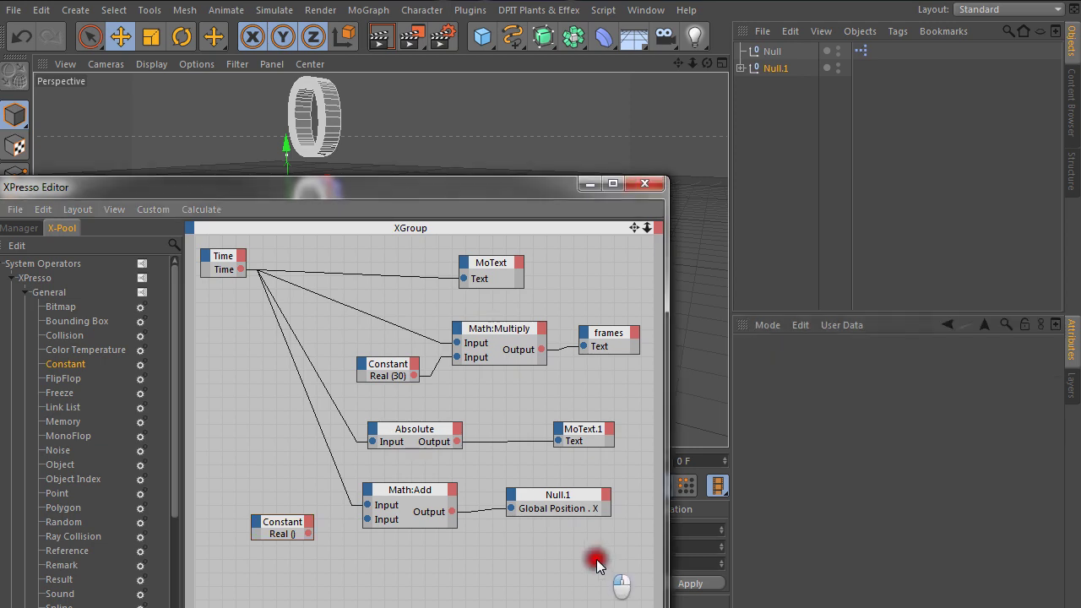
drag(307, 533, 370, 522)
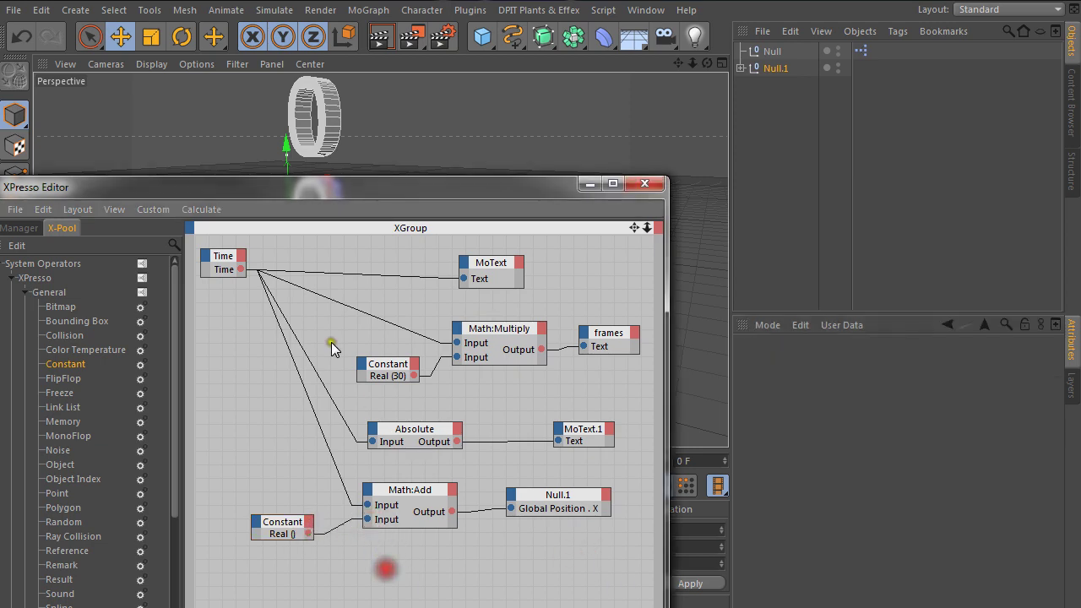
Uncover the viewport, refresh the scene at the first frame and move the new Constant node slightly away from Math:Add
drag(289, 186, 904, 217)
click(313, 483)
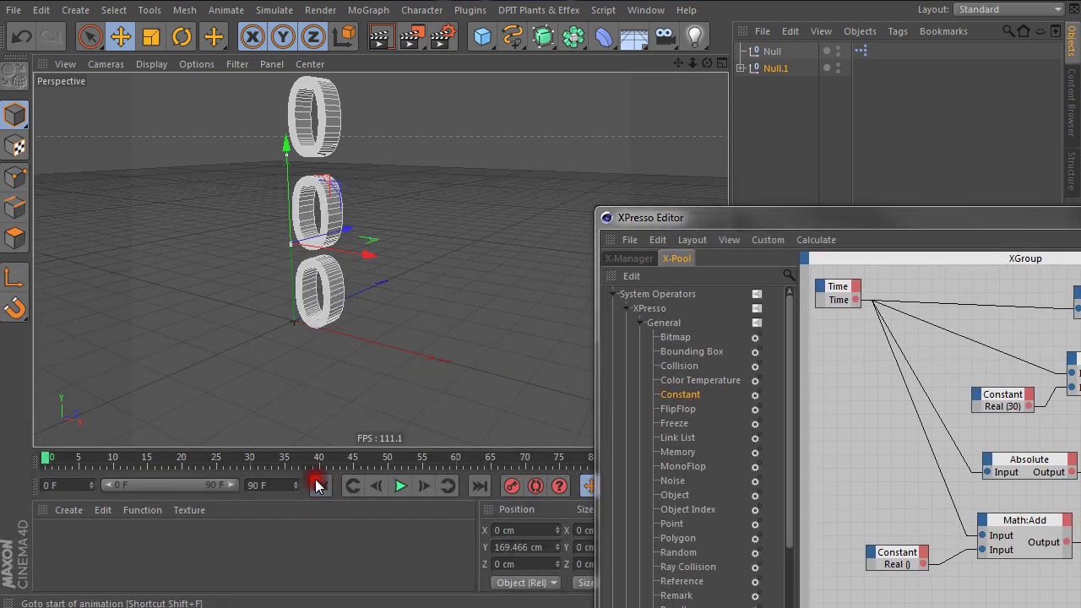
click(319, 486)
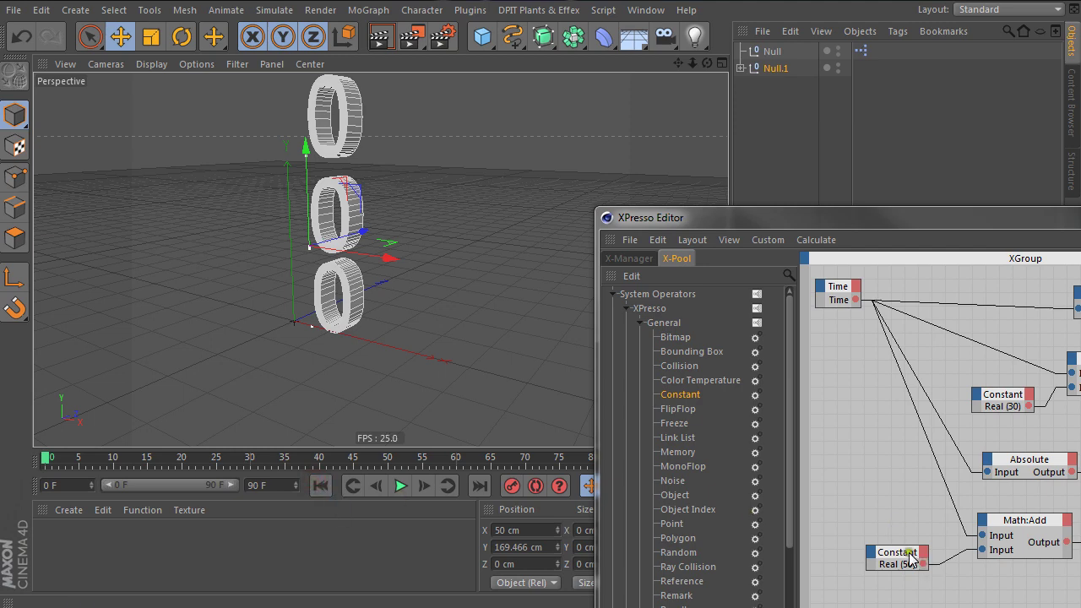
drag(909, 559, 897, 556)
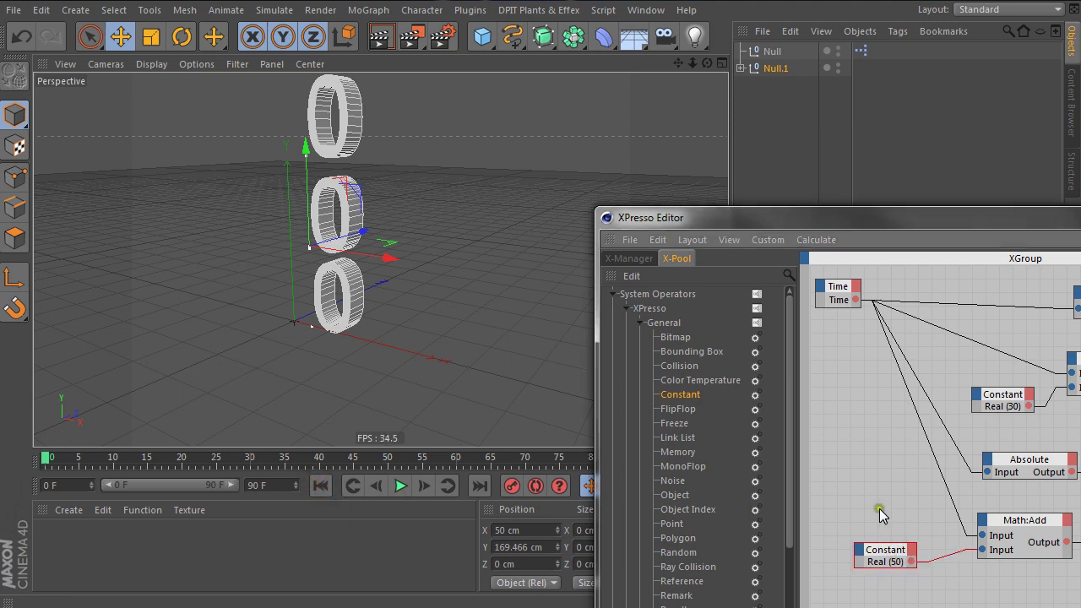
Reposition the XPresso Editor so the whole node network shows and shift the Constant node with value 50 slightly closer to Math:Add
drag(1011, 204, 416, 153)
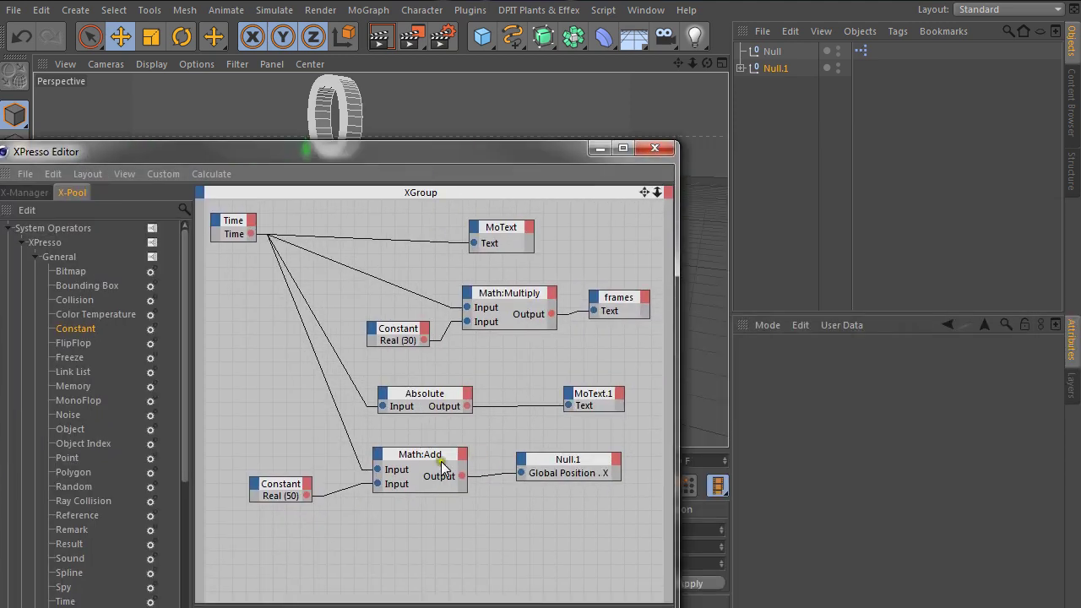
click(421, 452)
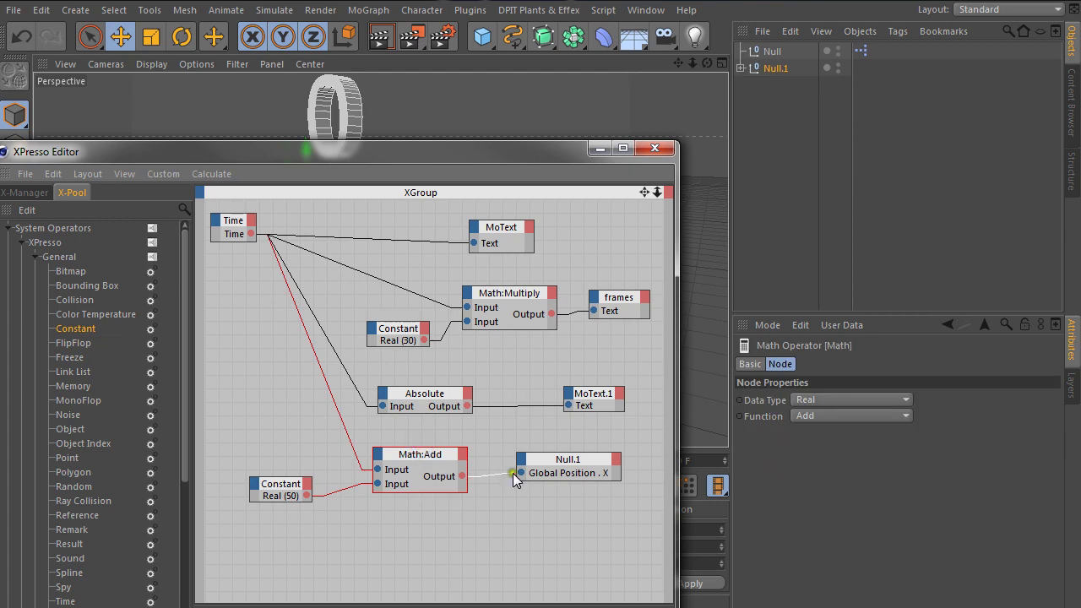
click(280, 538)
drag(275, 488, 287, 485)
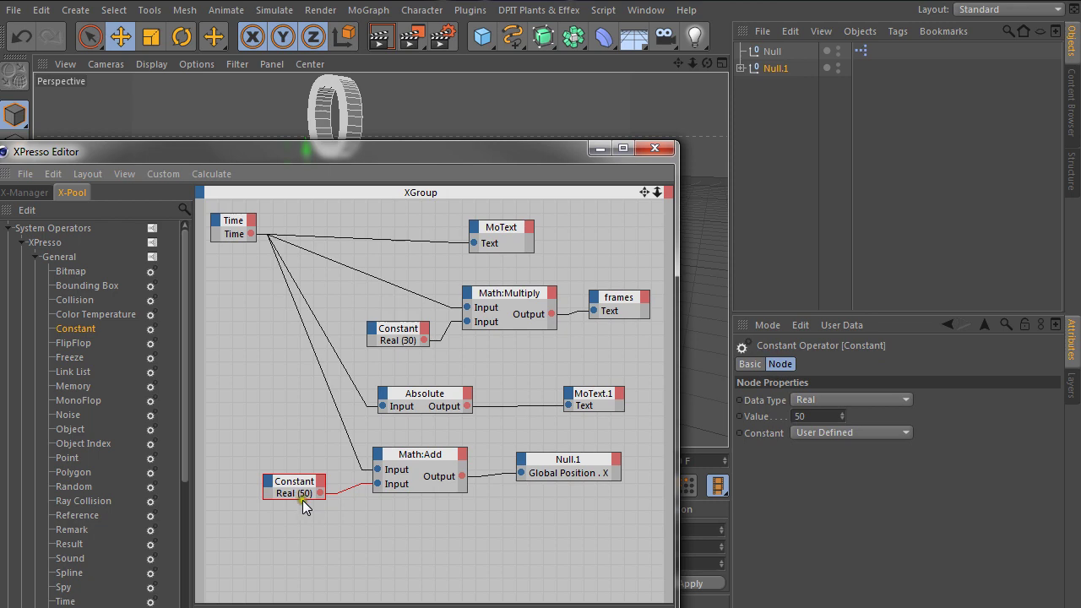
Play the animation while checking Null.1's X position in its coordinates, and finish by stopping and rewinding to the first frame
click(600, 148)
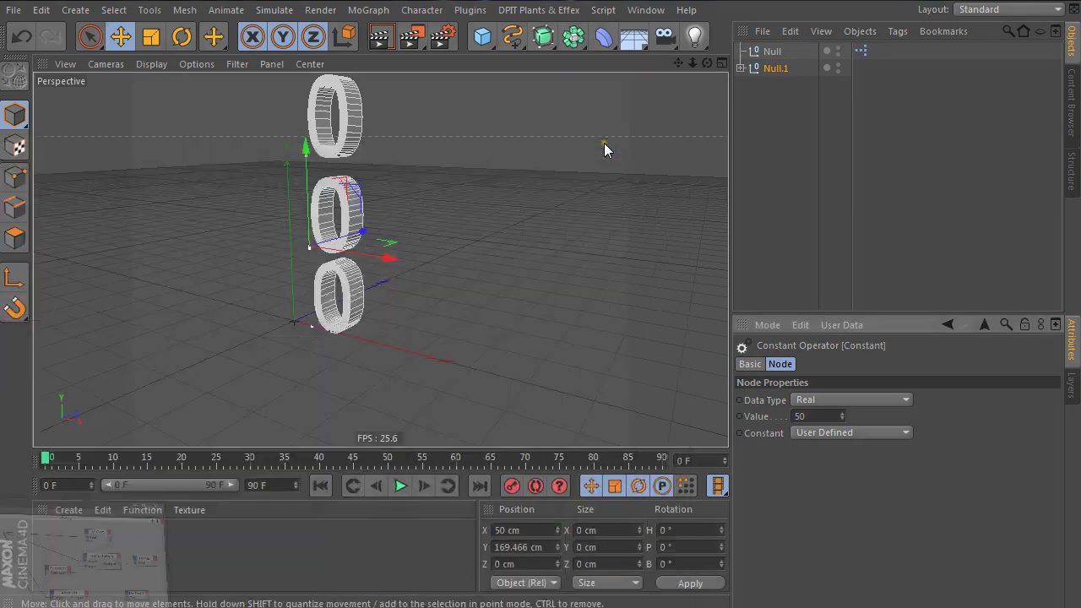
click(405, 487)
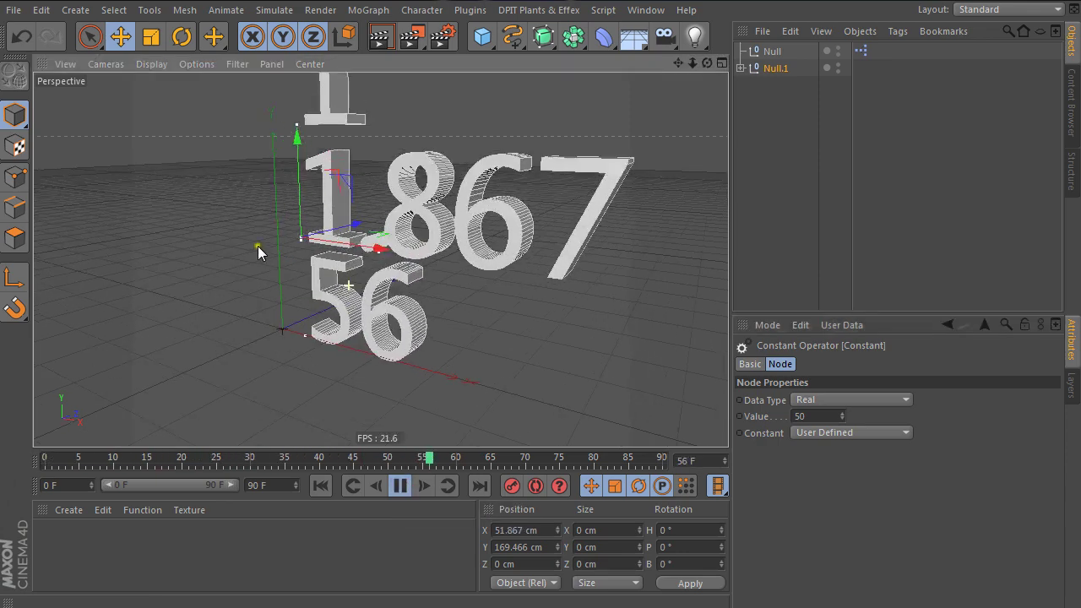
scroll(327, 228, up, 8)
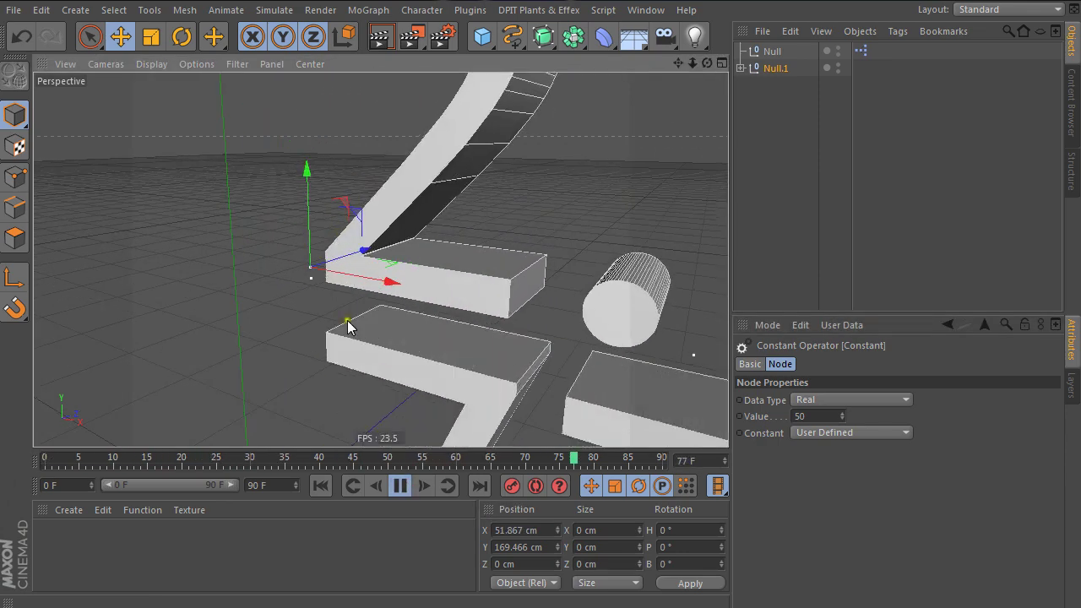
click(782, 71)
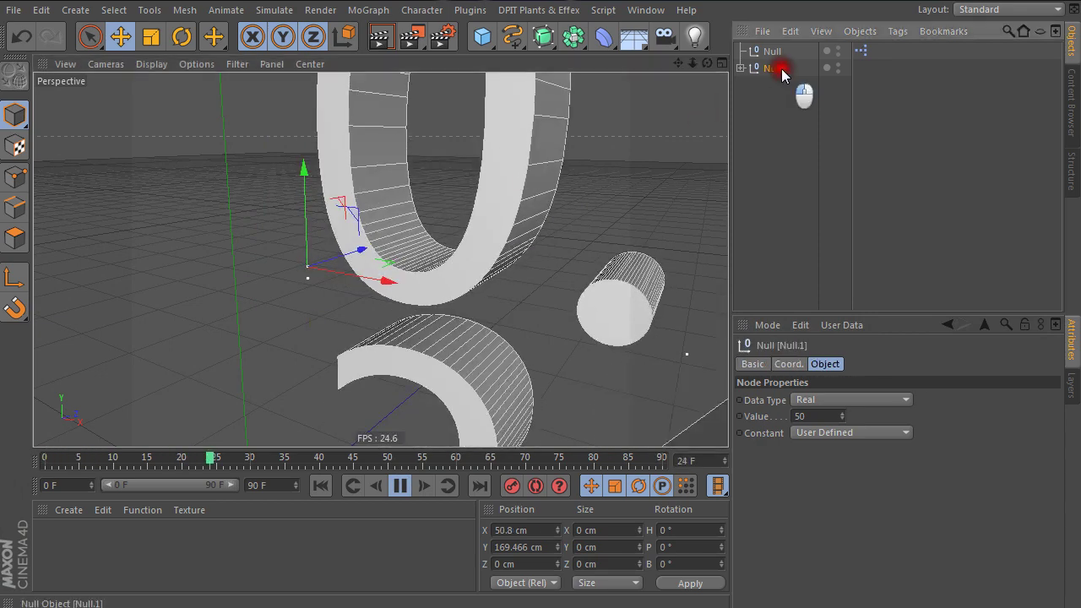
click(789, 364)
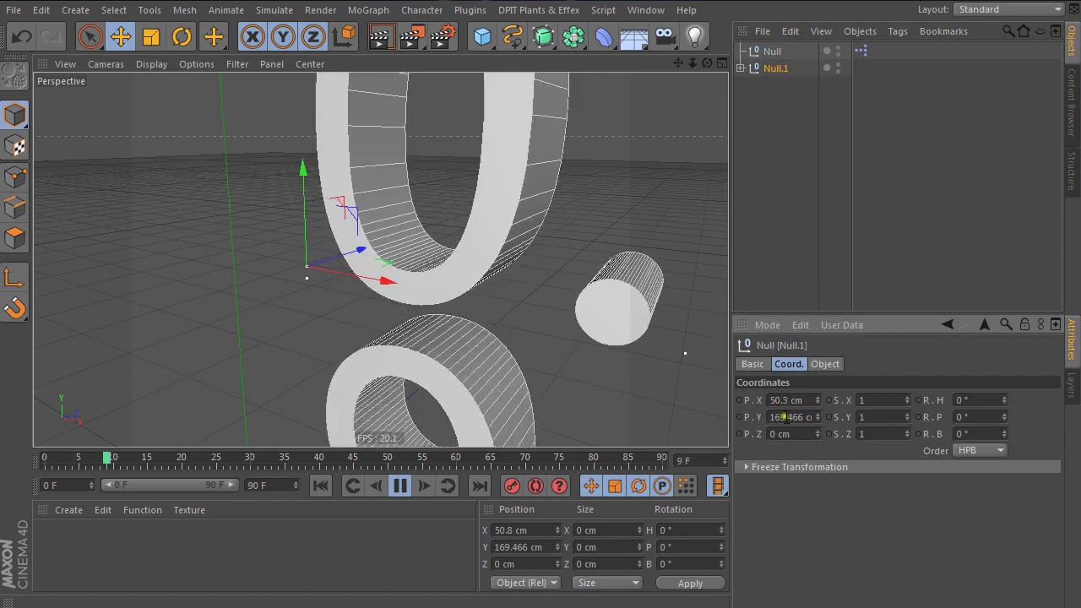
click(396, 484)
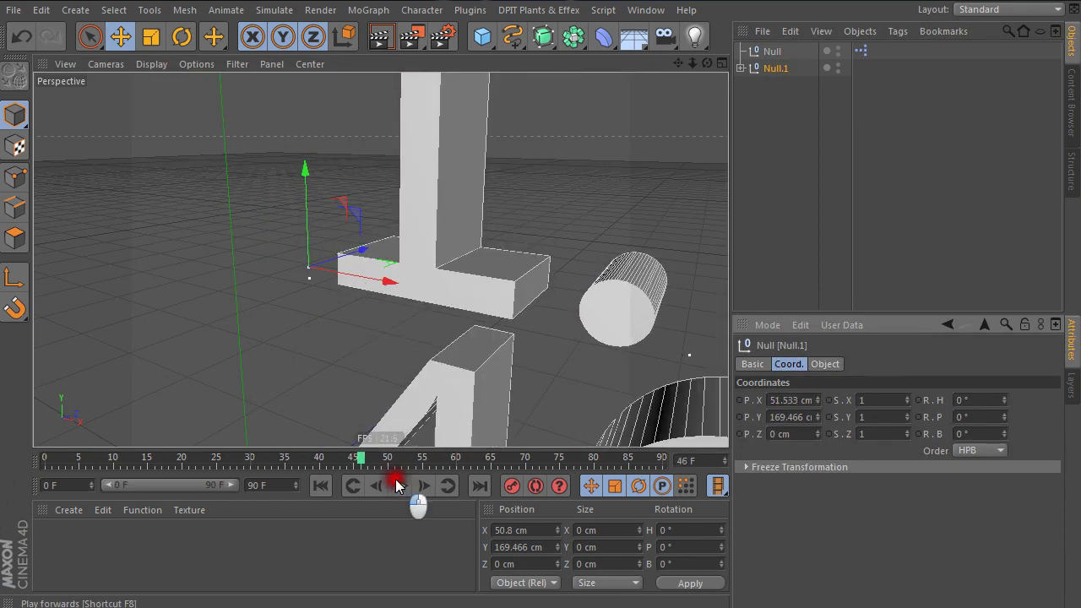
click(320, 485)
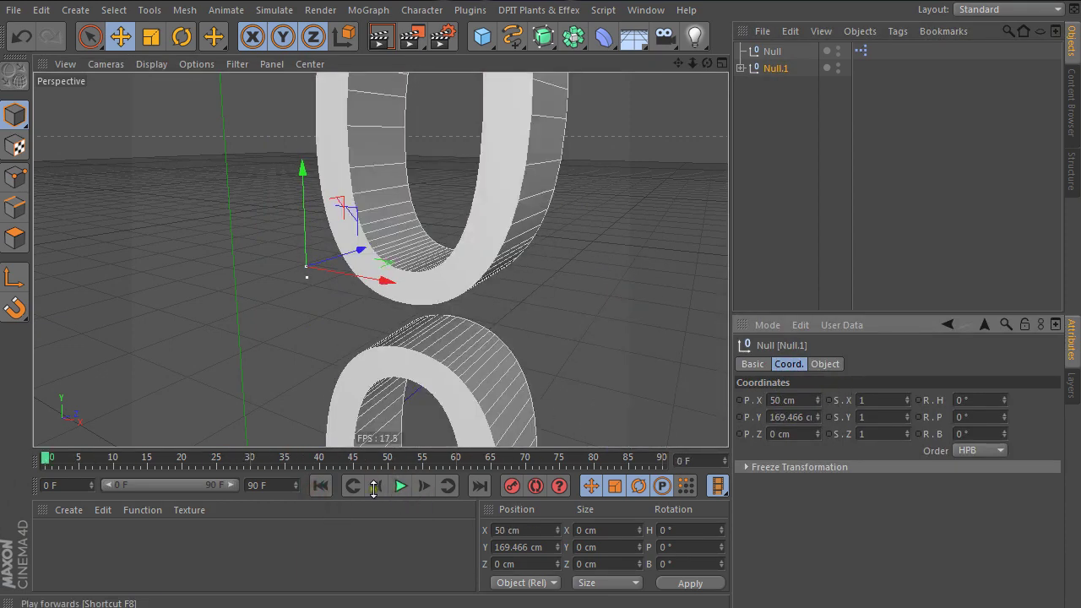
Change the function of the Math:Add node feeding Null.1 to Multiply
key(alt+Tab)
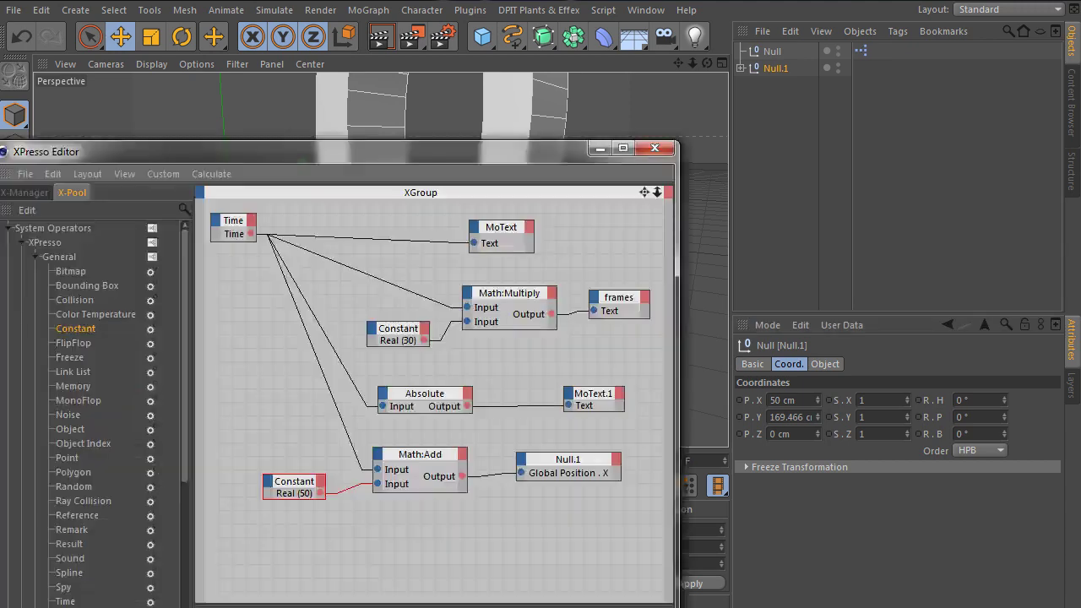
click(434, 464)
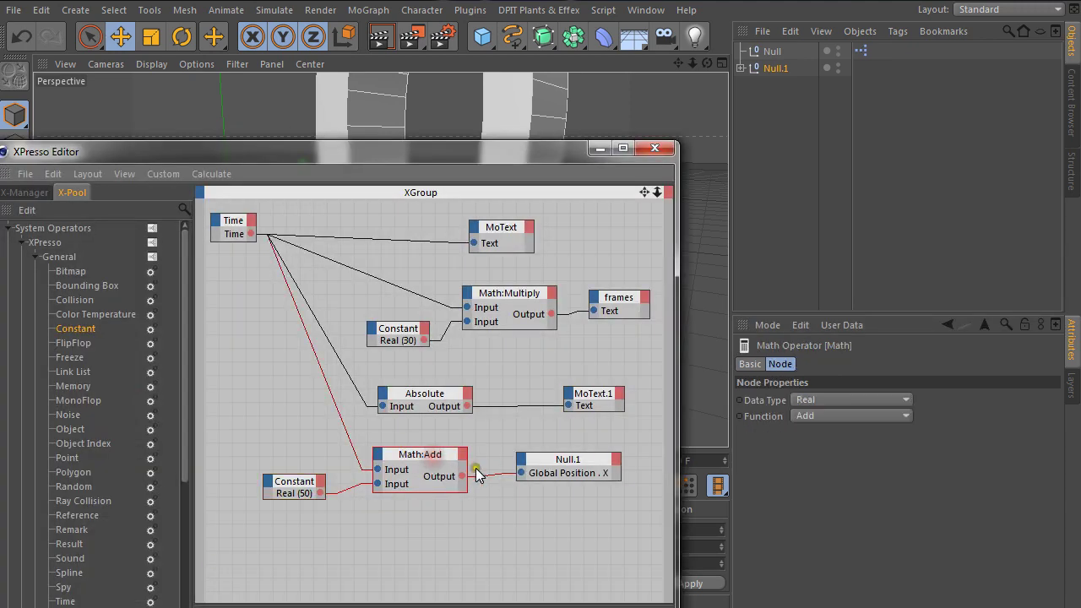
click(830, 412)
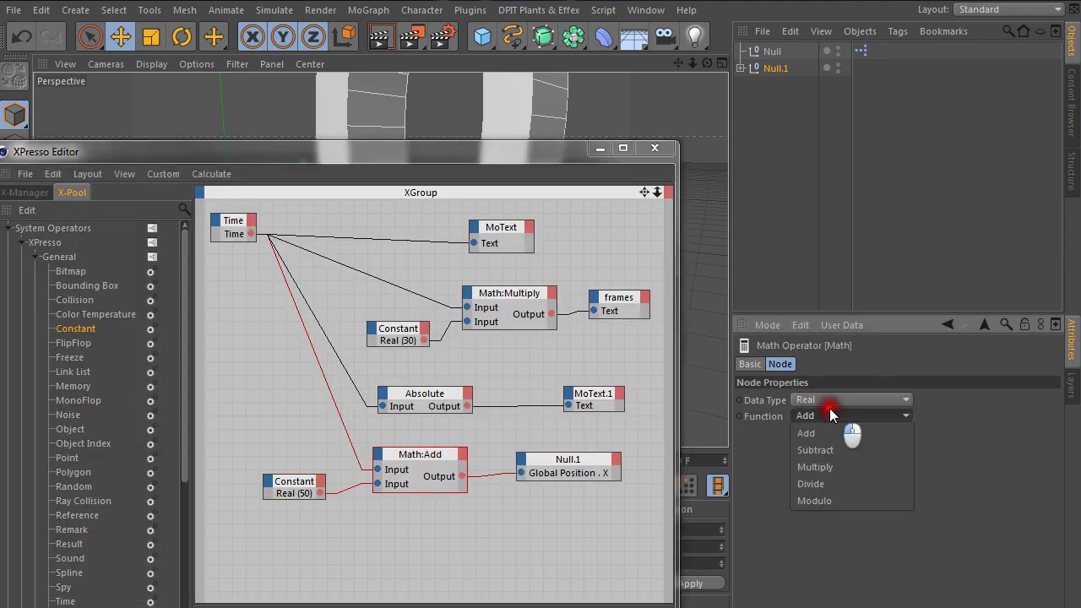
click(815, 467)
Uncover the viewport, refresh the scene at the first frame and play the animation to check the multiplied movement of the texts
click(599, 149)
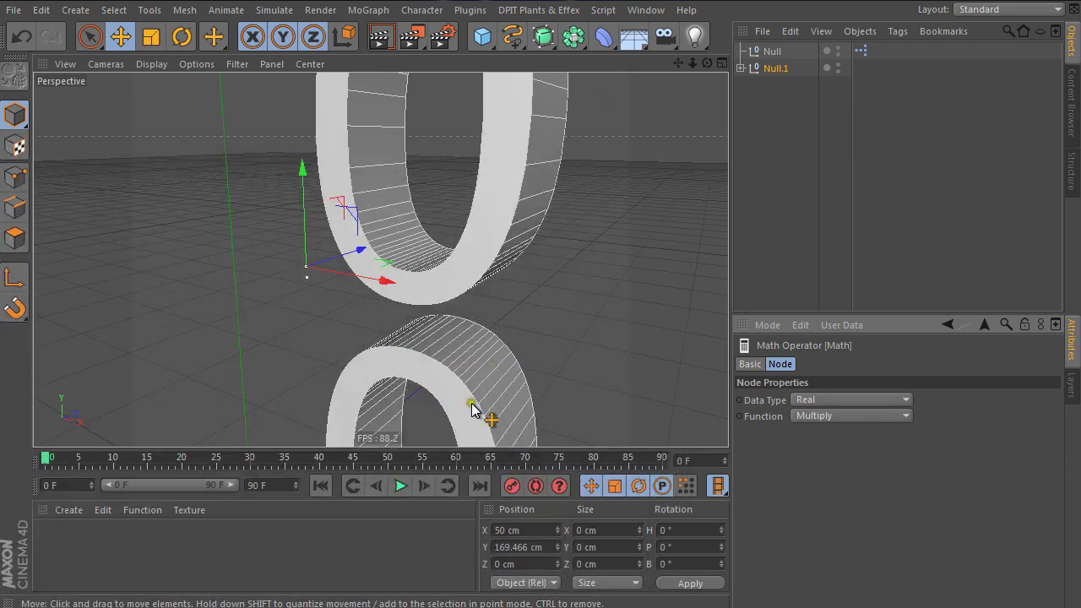
click(330, 486)
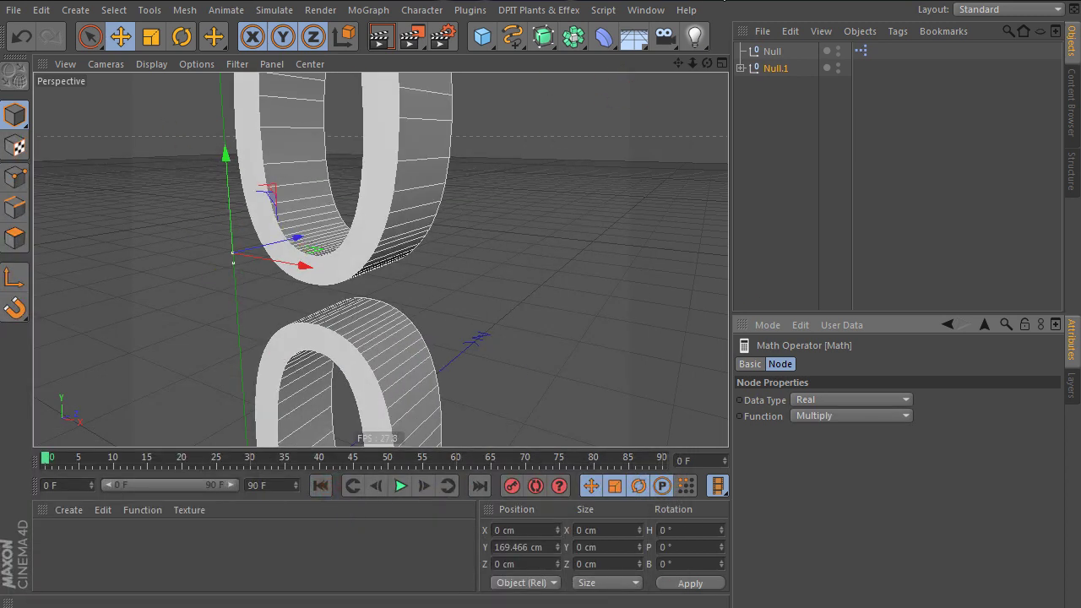
alt+right_drag(456, 302, 466, 301)
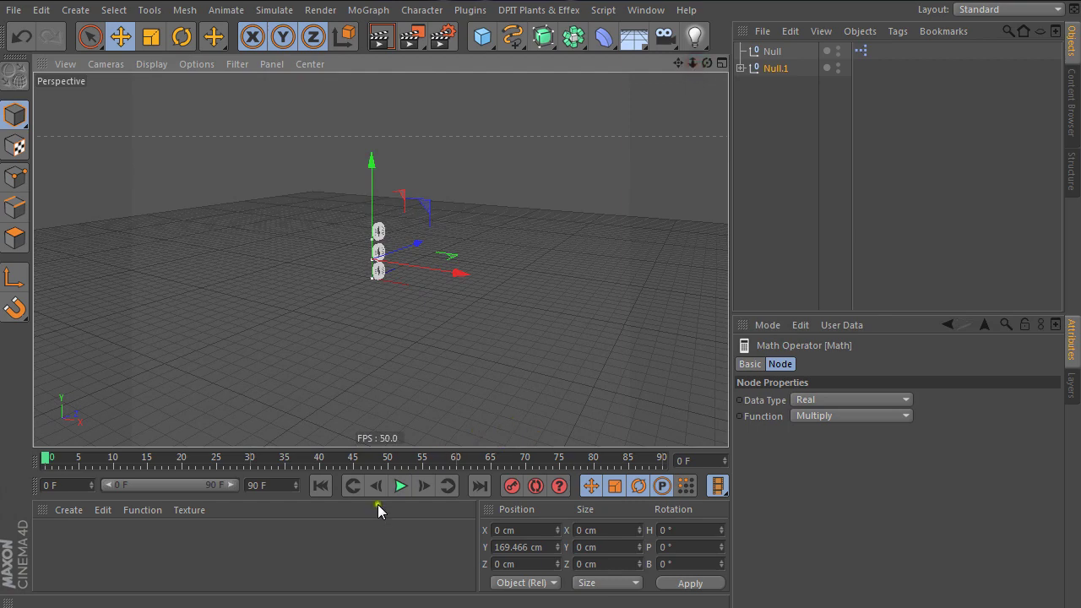
click(400, 486)
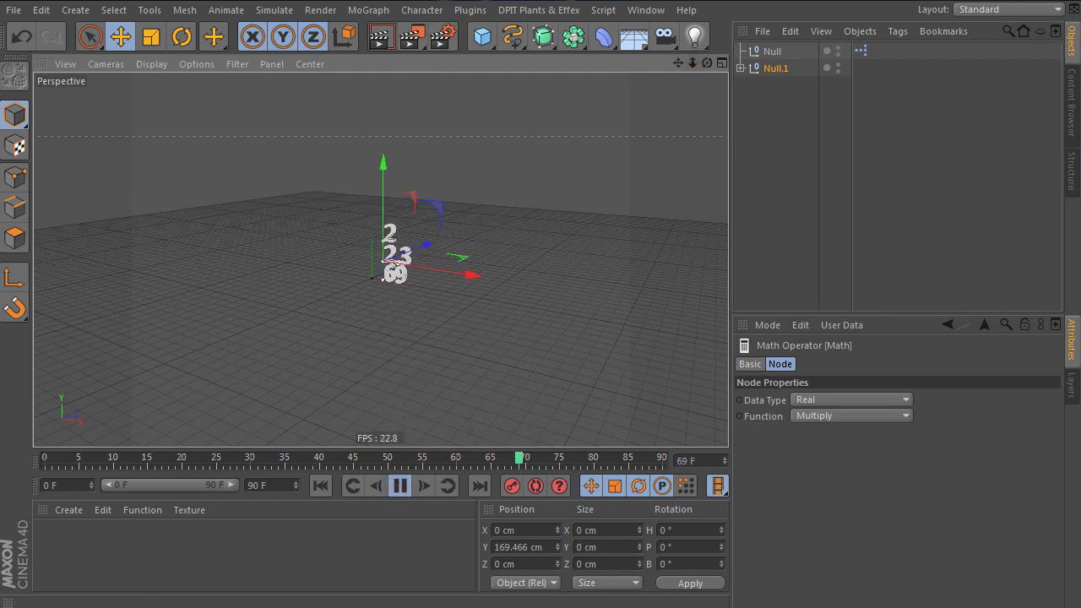
Set the value of the Constant node feeding Null.1's Math:Multiply node to 250
click(127, 606)
click(285, 495)
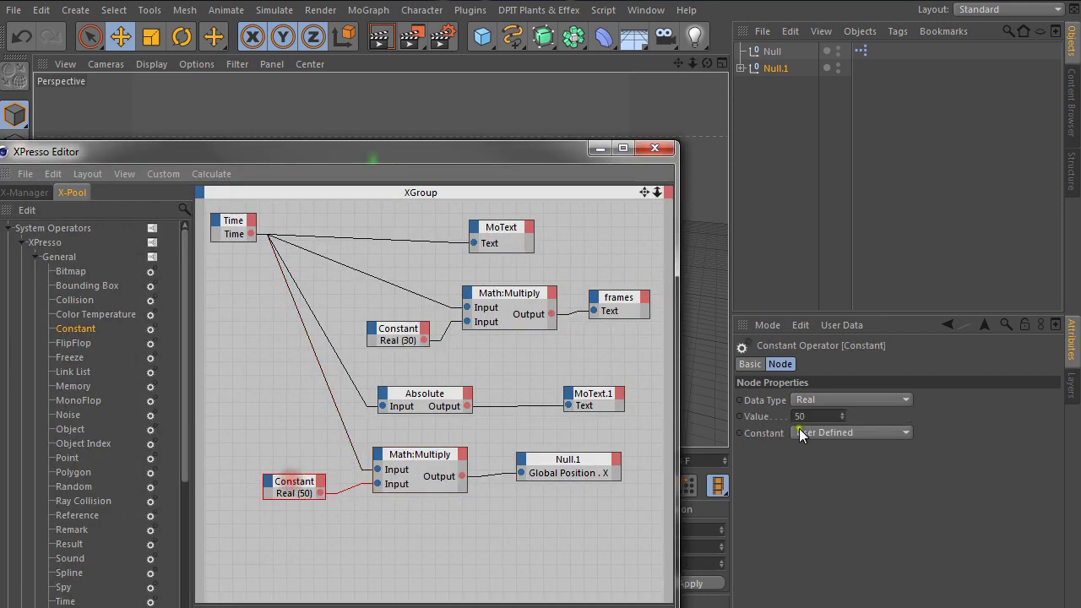
double_click(803, 416)
text(250)
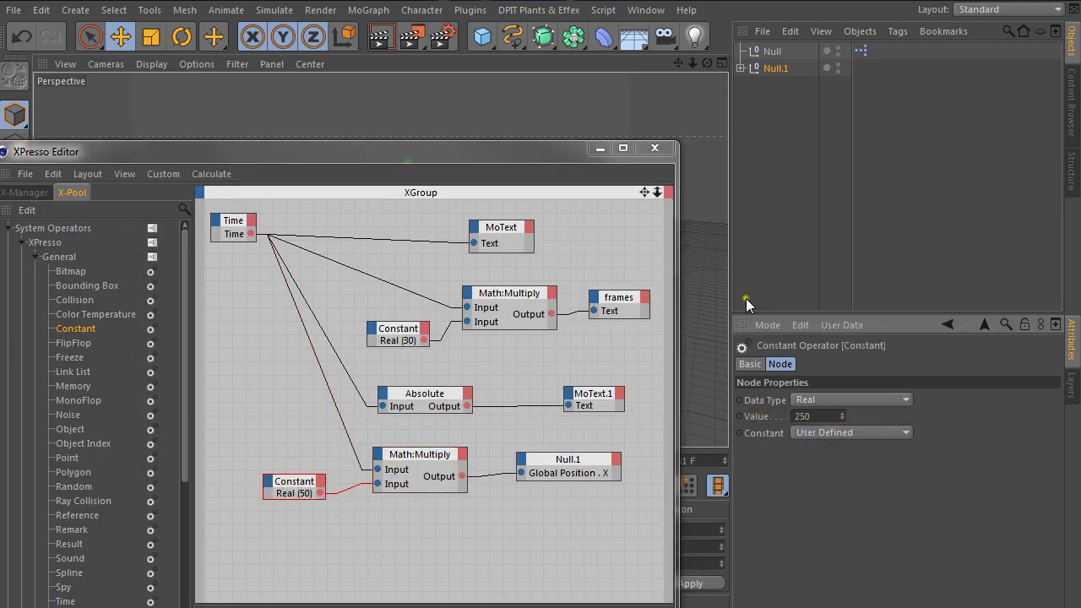
Rewind and play the animation with Null.1 selected, watching its X coordinate and the faster movement from a wider view
click(599, 148)
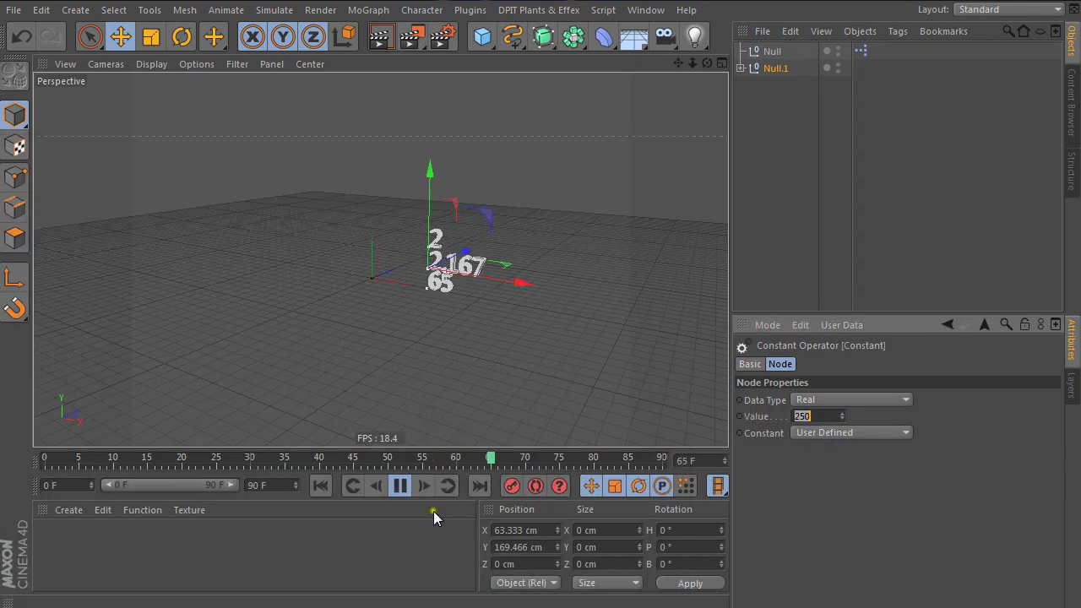
click(317, 490)
scroll(340, 253, up, 9)
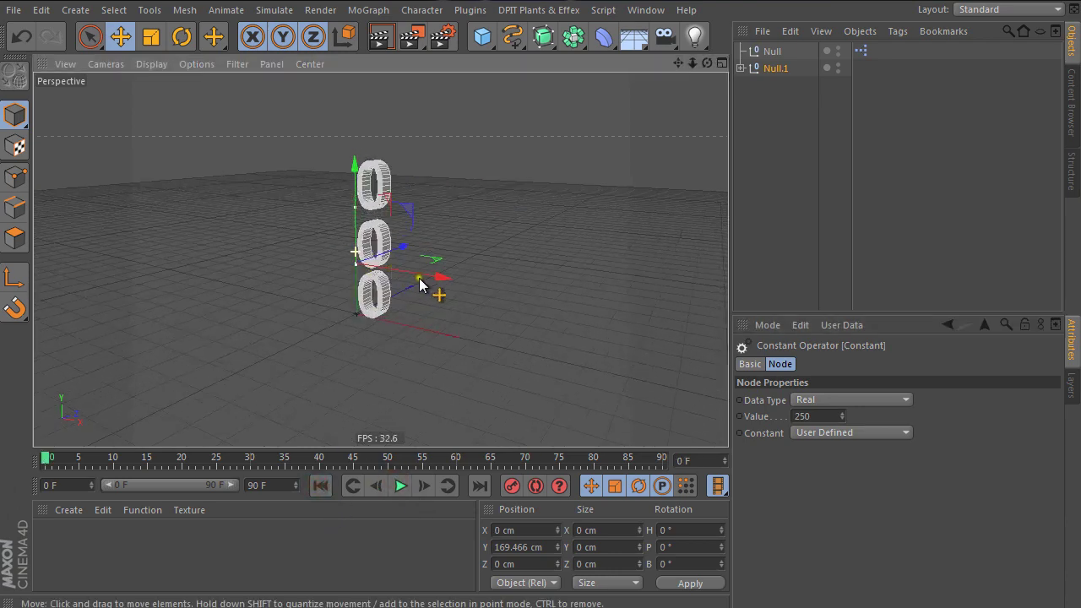
click(781, 71)
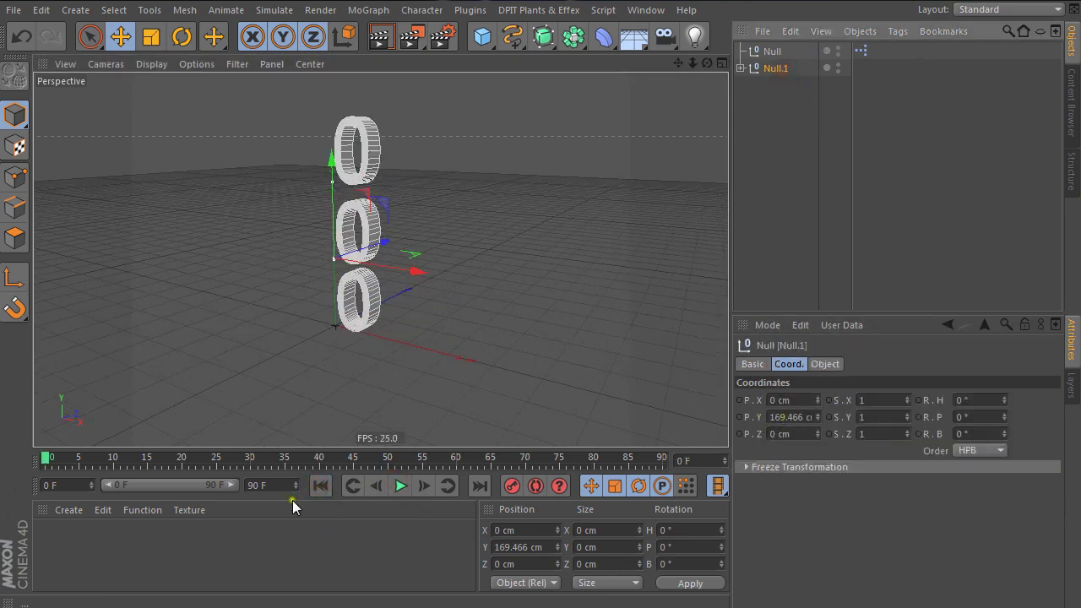
click(401, 486)
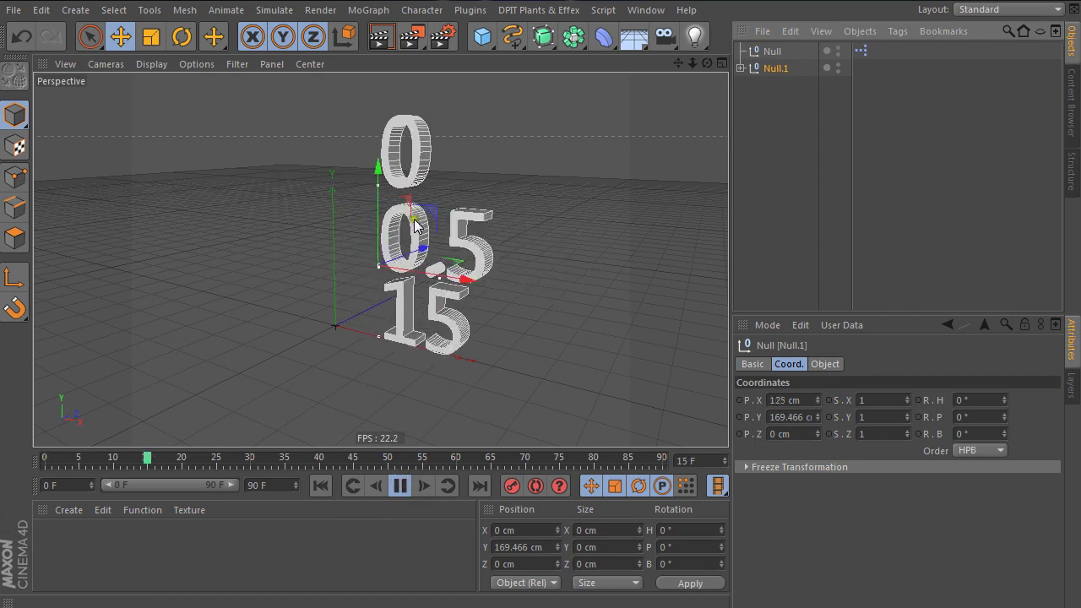
drag(693, 66, 410, 263)
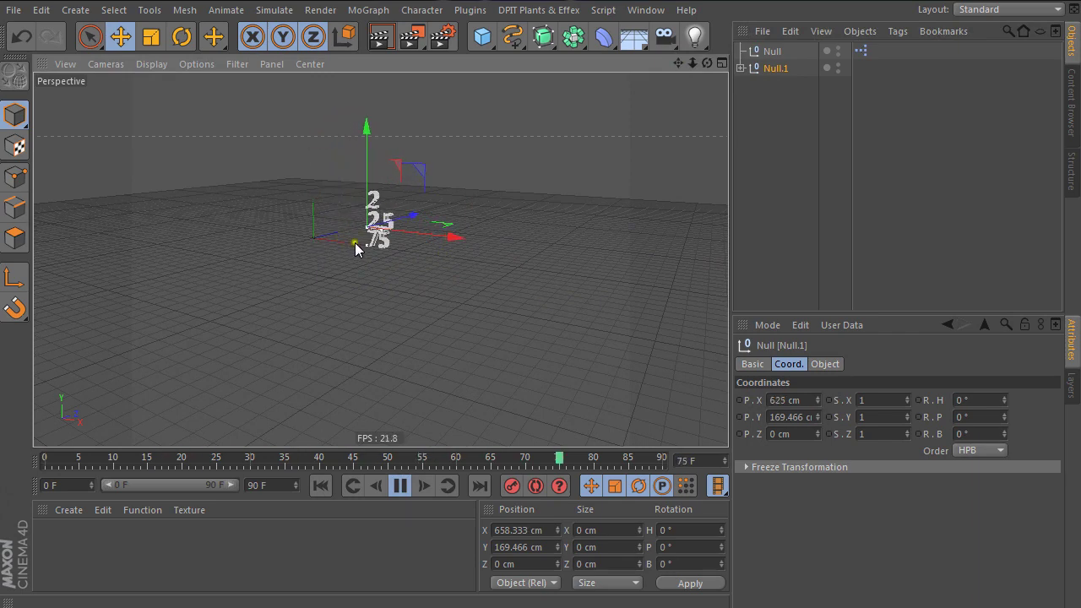
drag(512, 36, 593, 65)
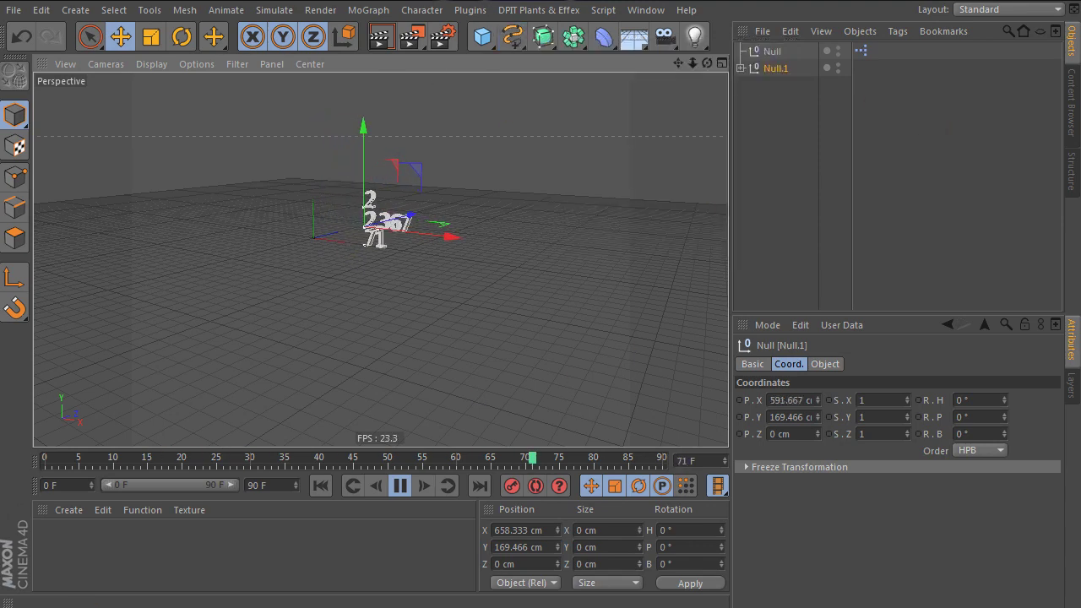
Add a Global Rotation . H input port to the Null.1 node and connect the lower Math:Multiply output to it
key(alt+Tab)
drag(510, 162, 235, 168)
click(447, 470)
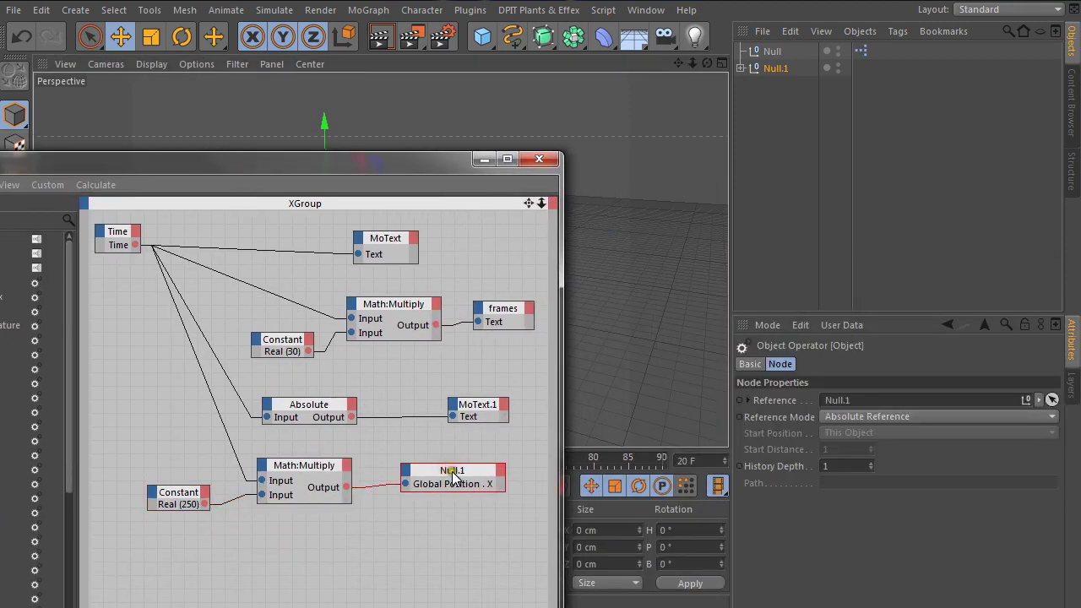
click(424, 479)
mouse_move(450, 486)
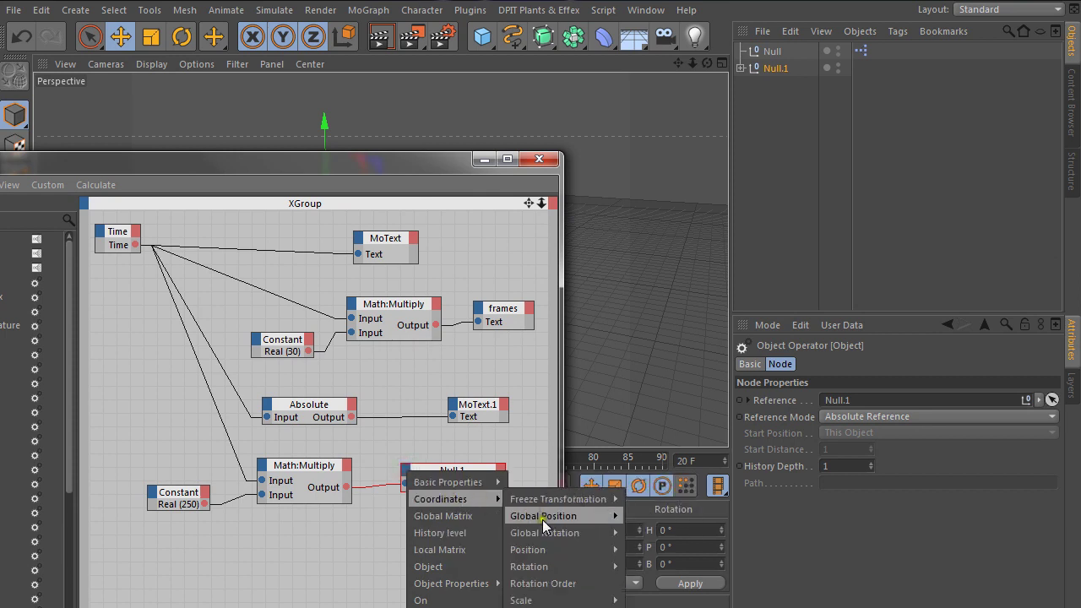
mouse_move(581, 517)
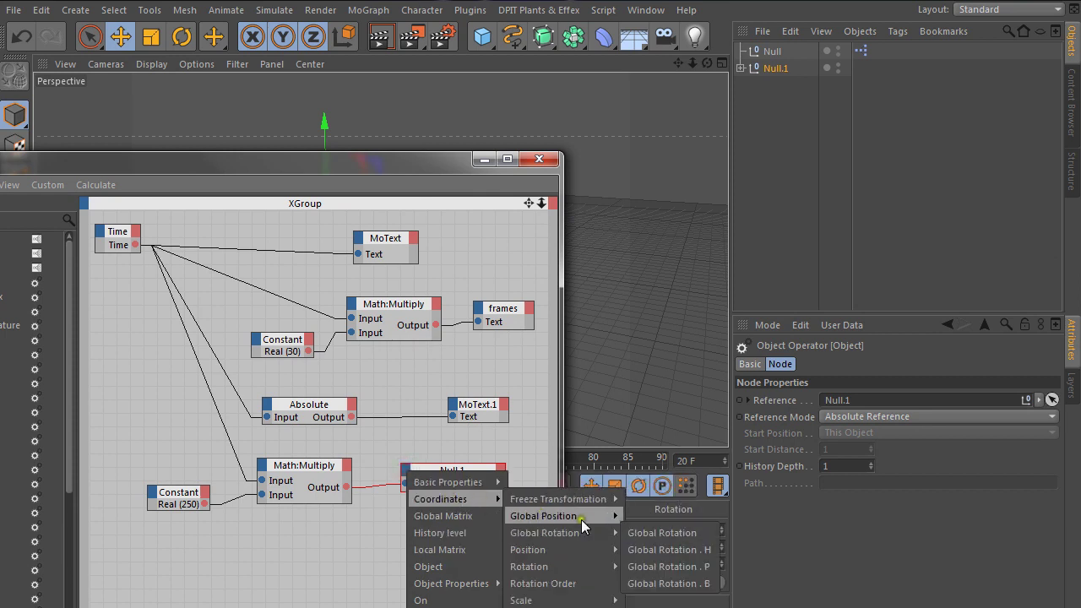
click(662, 550)
right_click(447, 471)
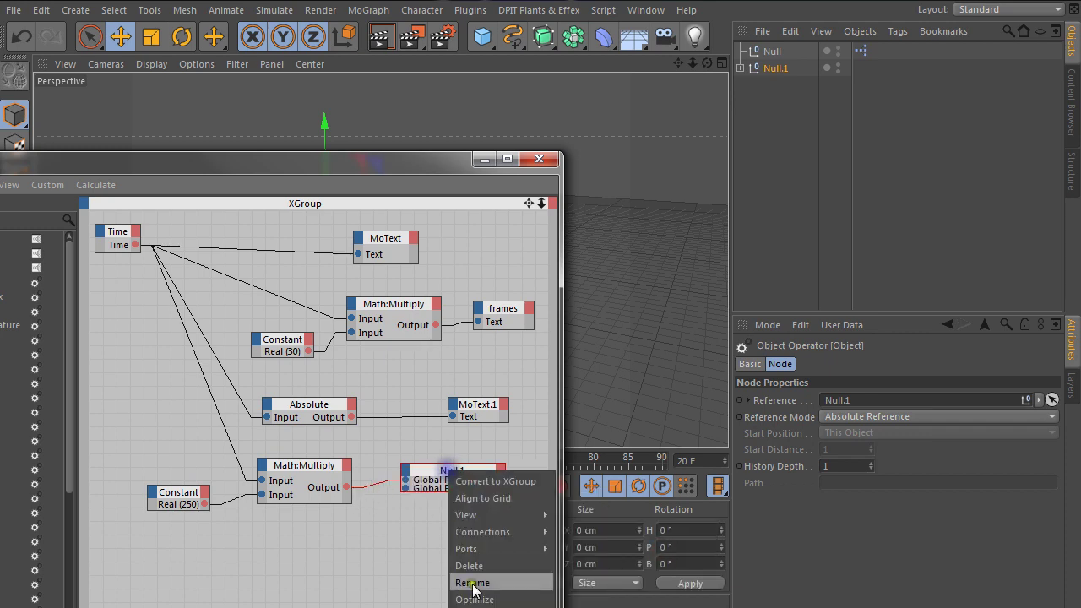
drag(345, 488, 406, 500)
Play the animation from the first frame and inspect the texts' combined movement and rotation from a higher viewing angle
click(484, 159)
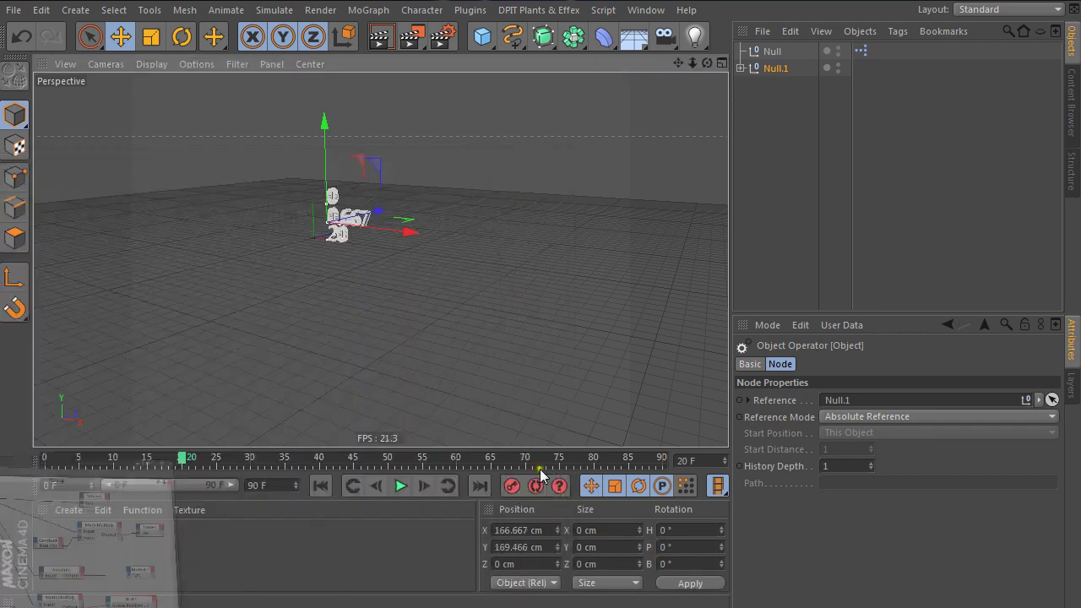
click(321, 486)
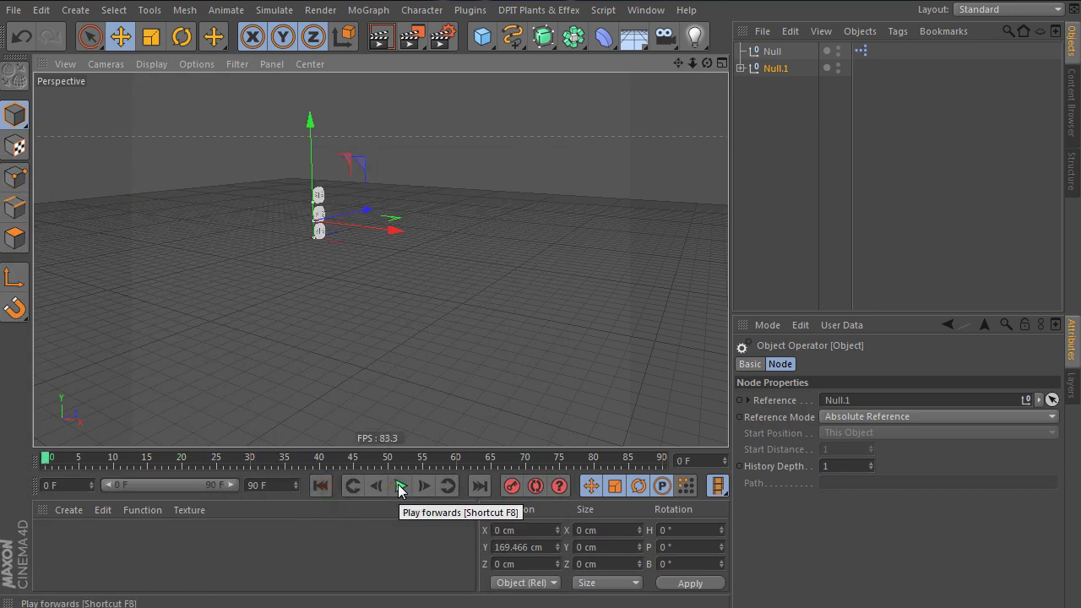
click(397, 487)
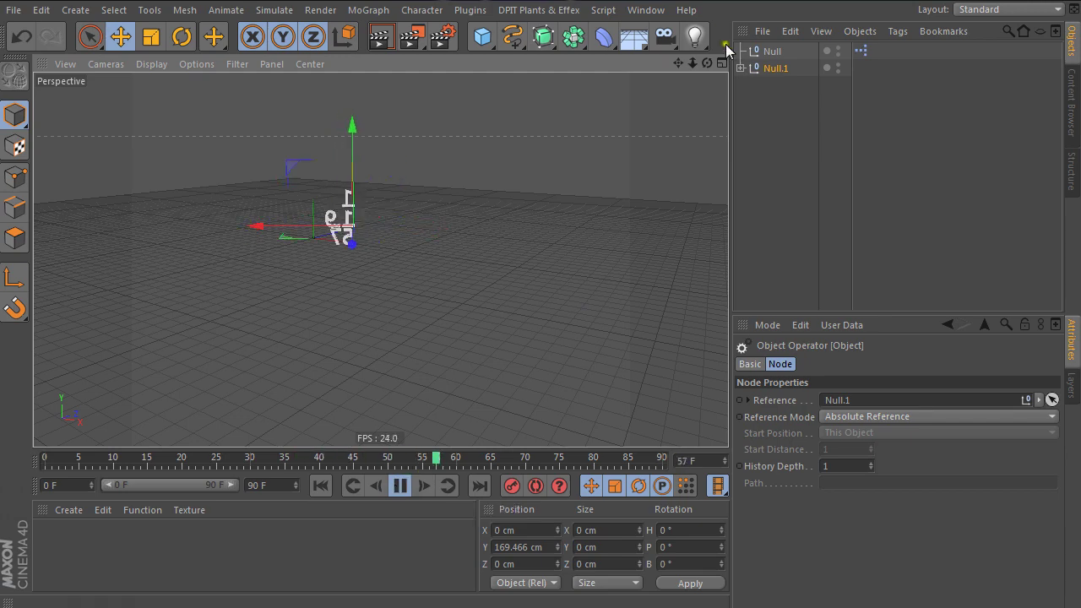
click(797, 164)
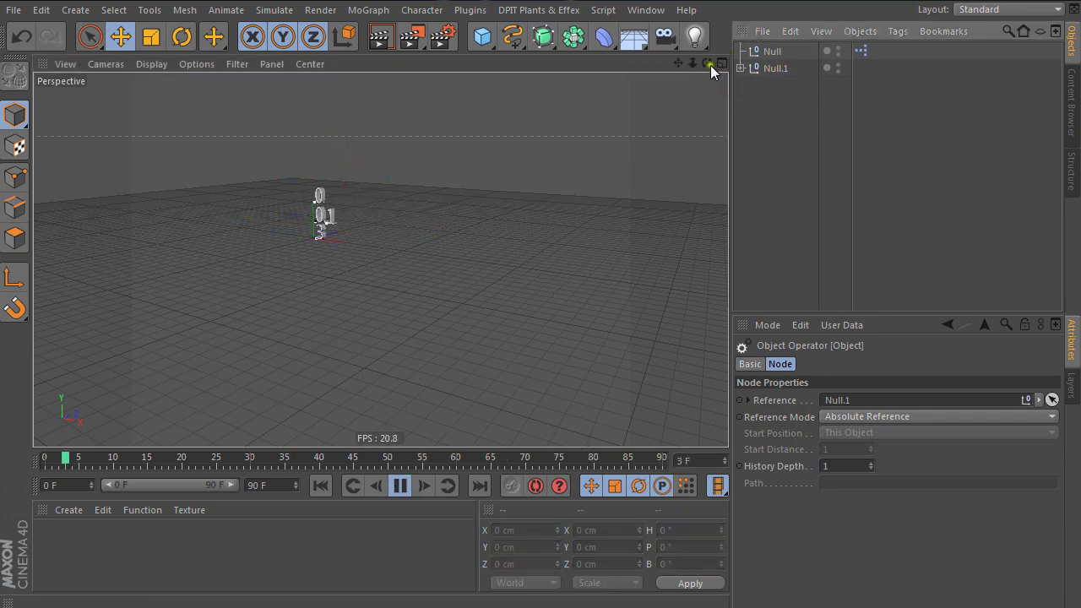
drag(707, 63, 466, 302)
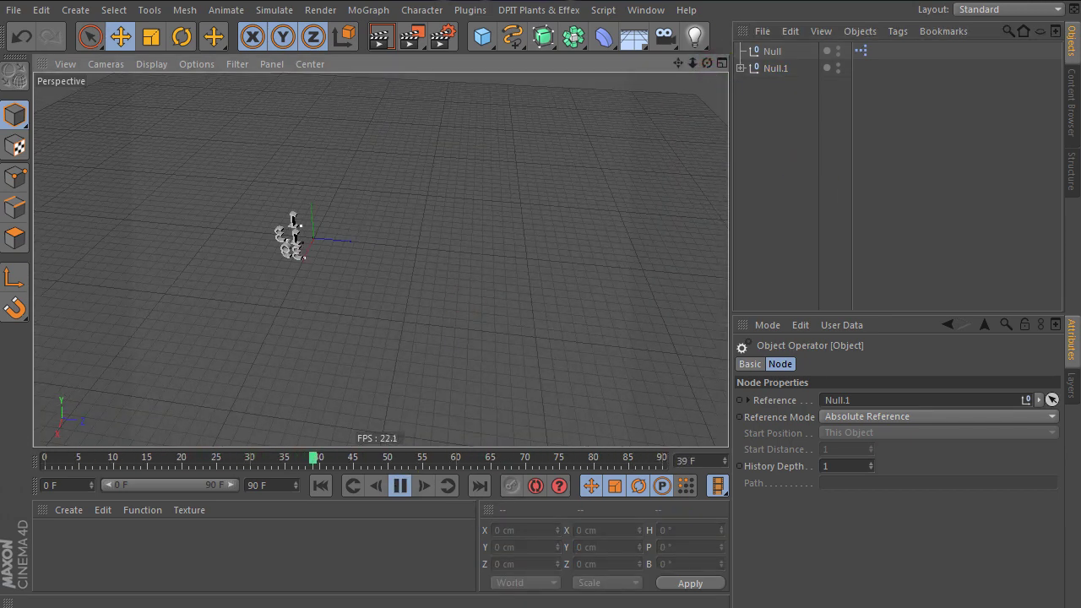
Connect the Time node's output directly to Null.1's Global Rotation . H input and inspect the texts' slower rotation in the viewport
click(34, 603)
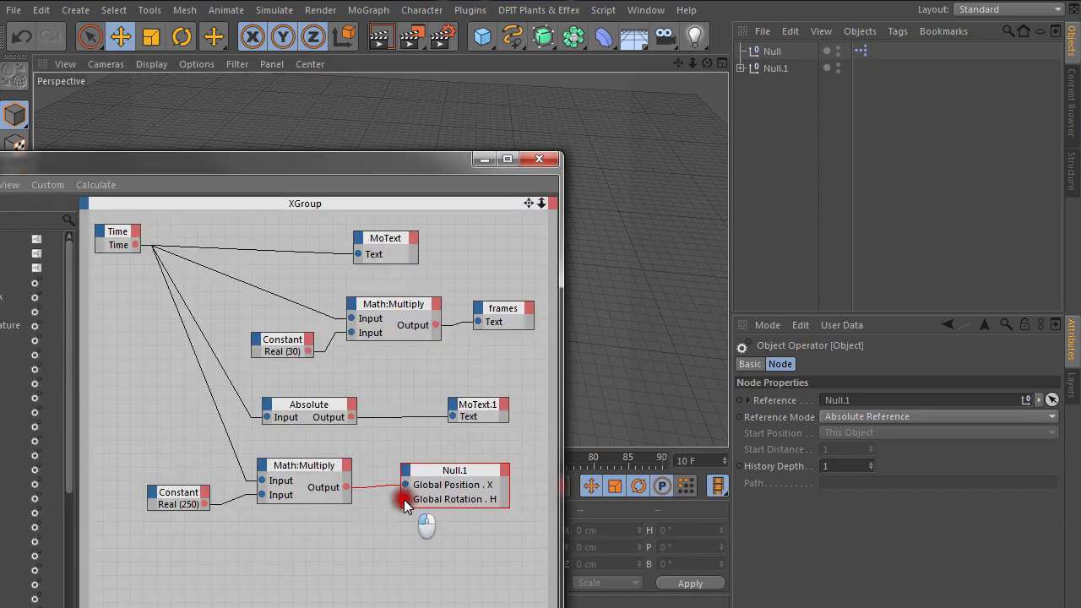
drag(404, 499, 137, 244)
click(479, 159)
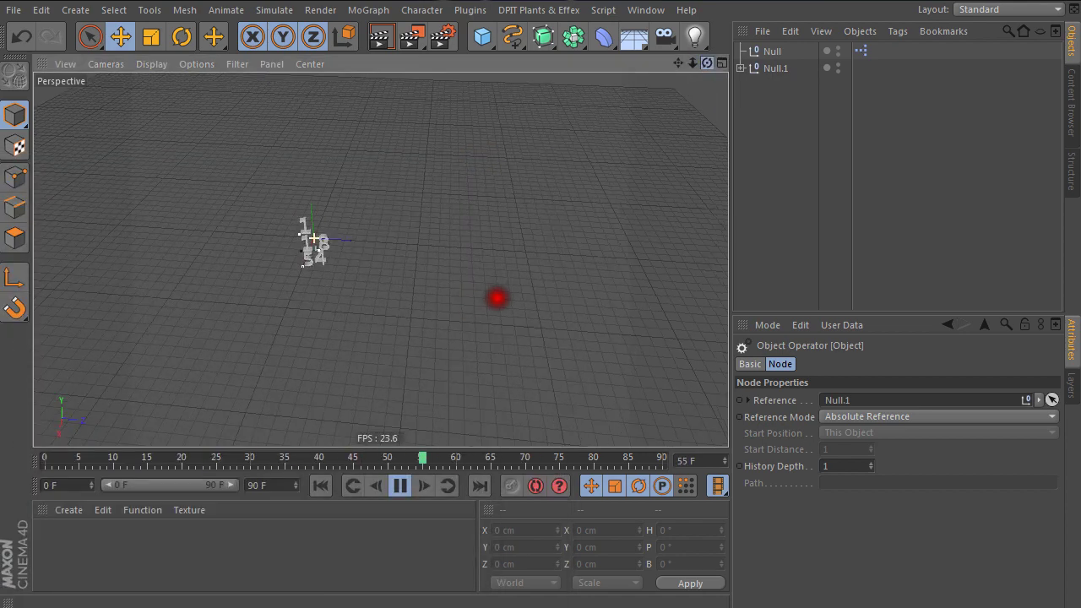
drag(496, 298, 466, 301)
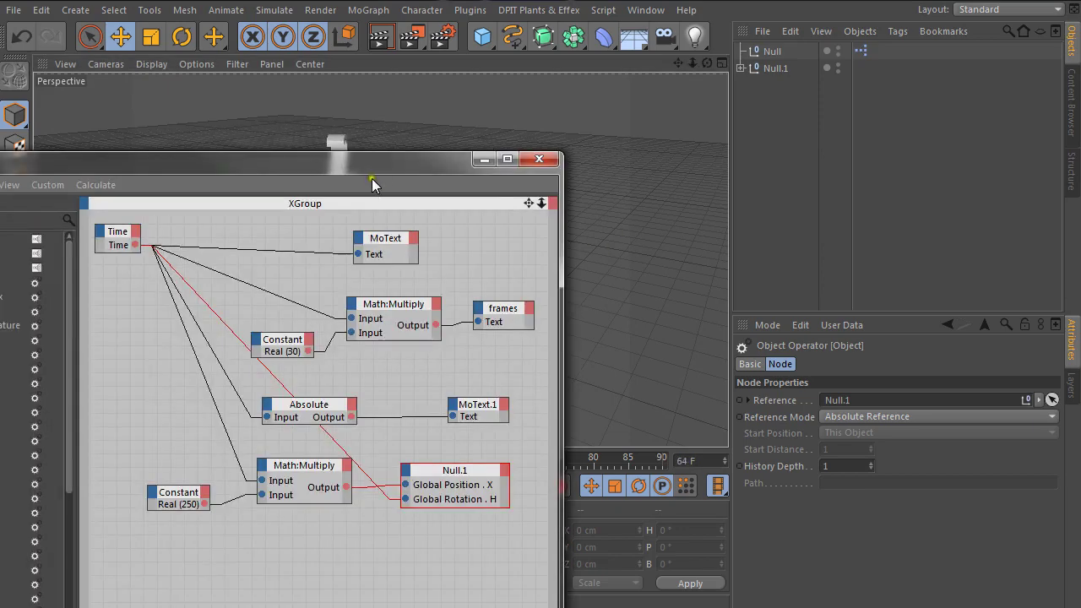
Look through the General operators and the other XPresso node groups in the X-Pool
drag(371, 178, 731, 90)
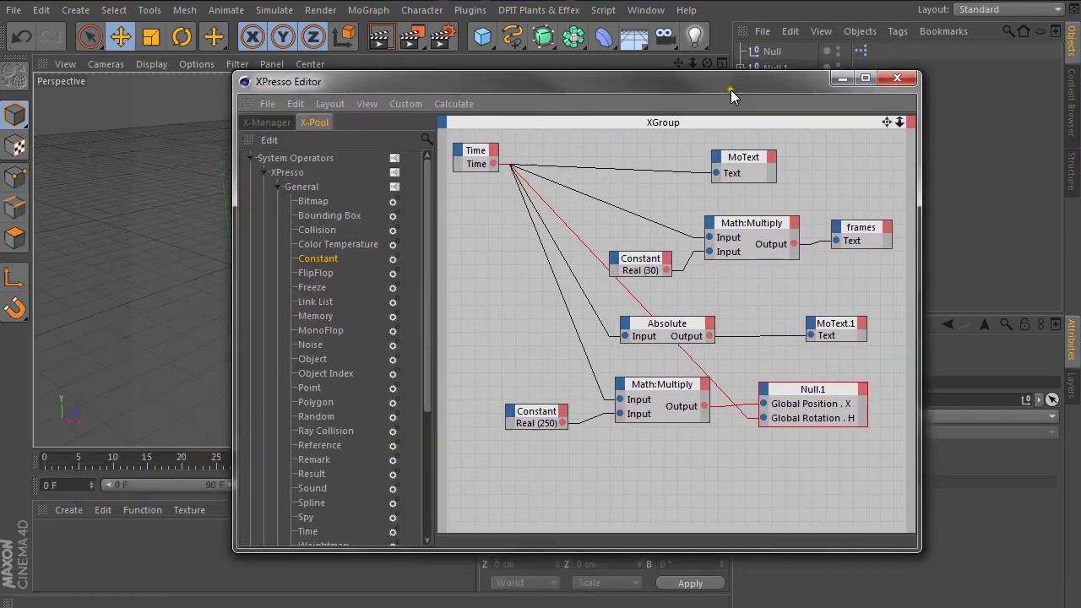
drag(425, 228, 392, 333)
click(302, 362)
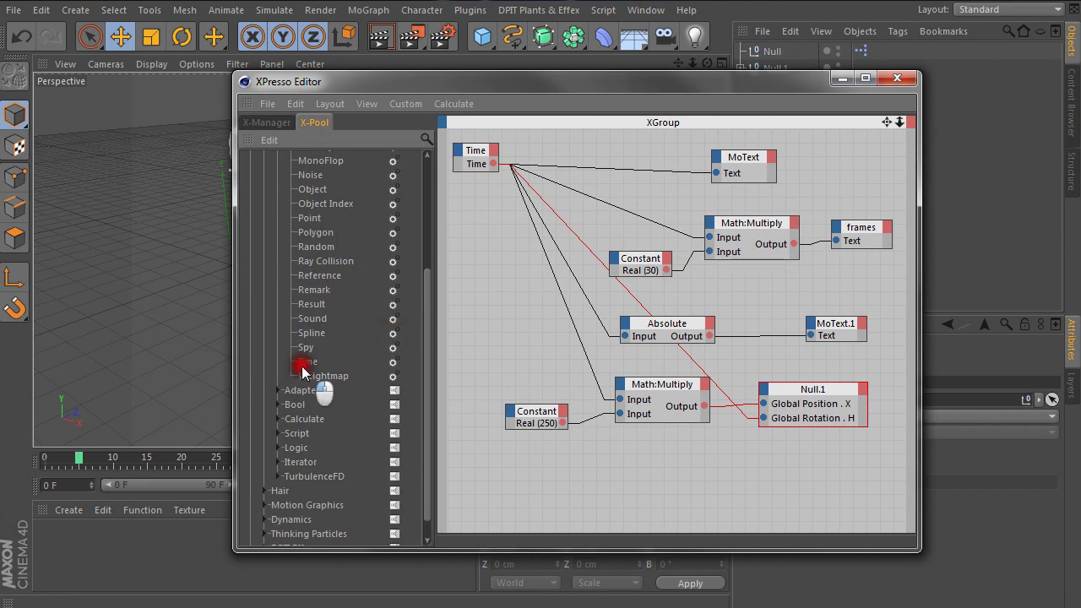
Select the lower Math:Multiply node and open the Node section of its Math Operator help page
drag(782, 85, 353, 107)
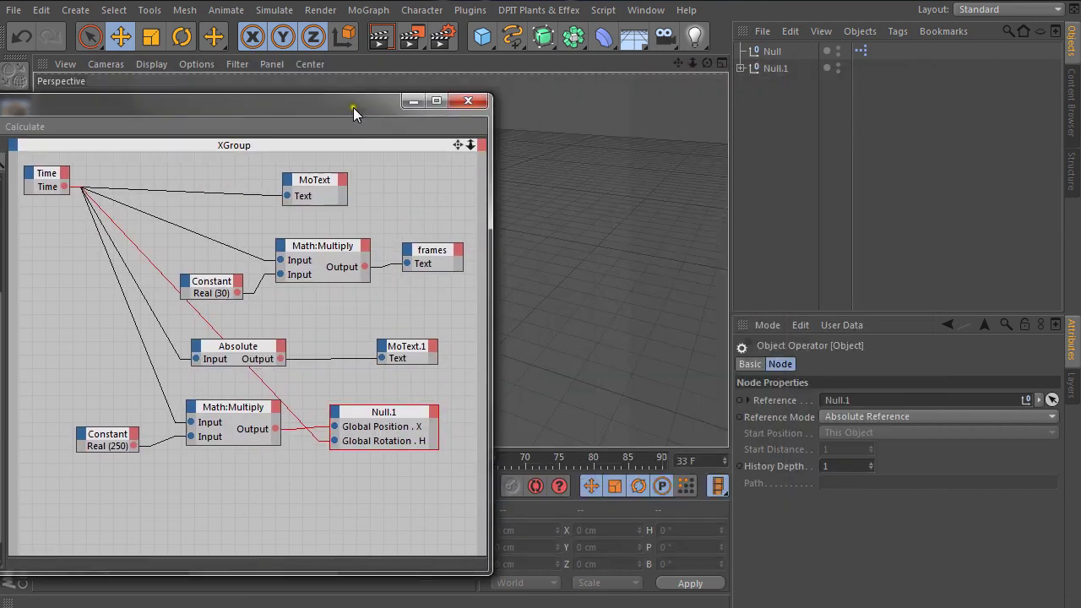
click(235, 412)
click(413, 102)
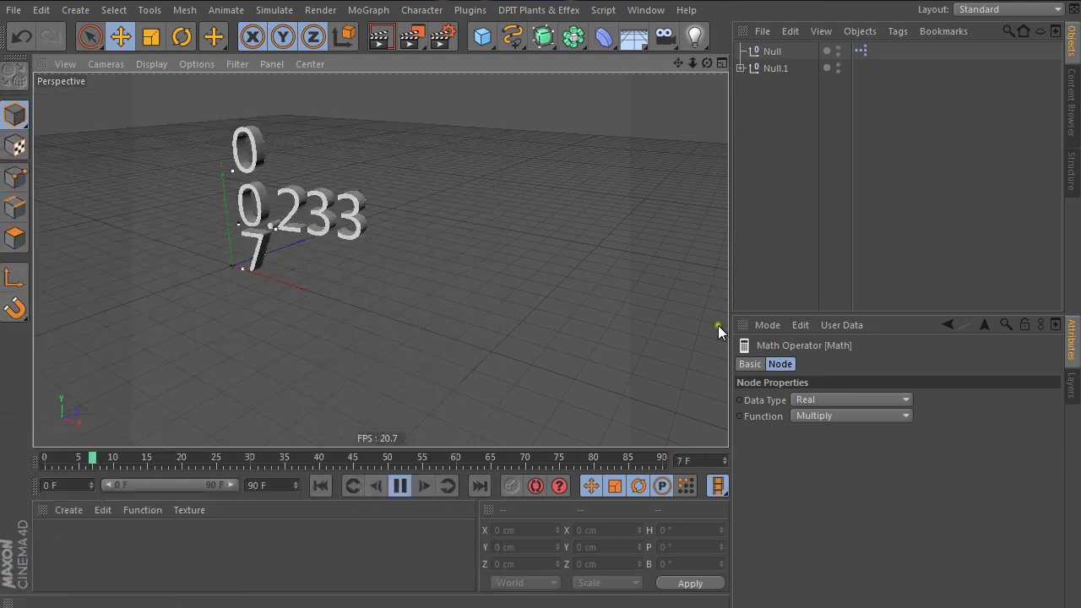
right_click(746, 349)
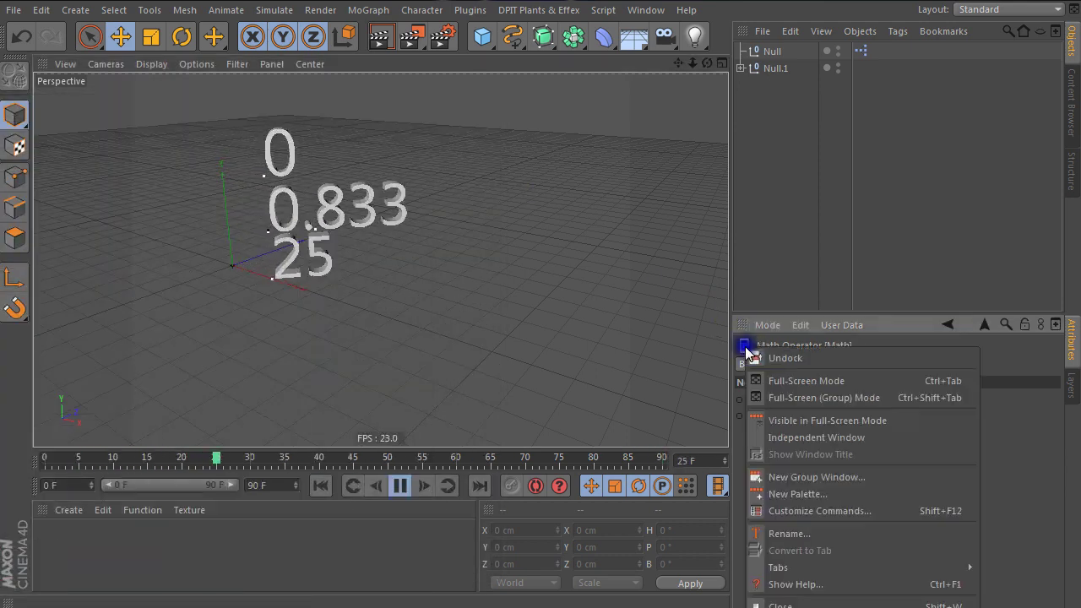
click(795, 585)
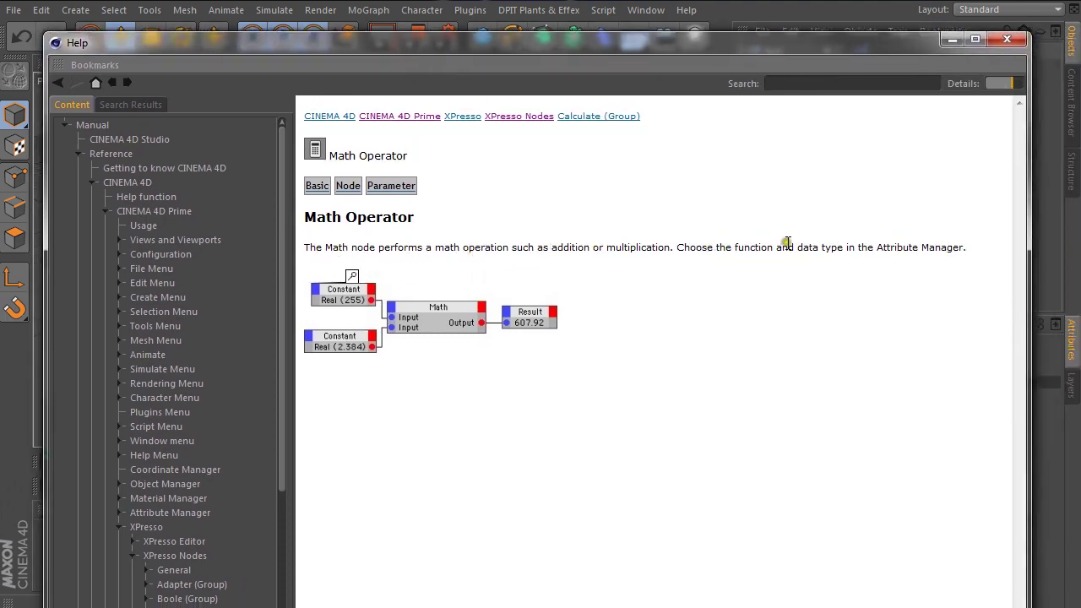
click(348, 187)
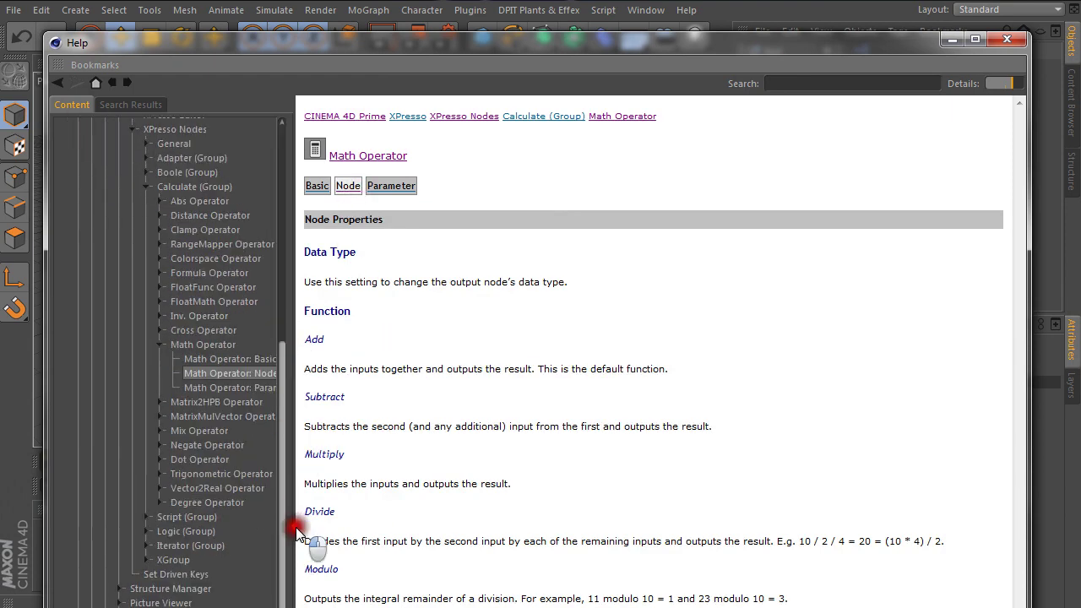
Read the help pages for the Inv., FloatMath, FloatFunc and Formula operators, and close the help
click(190, 369)
click(194, 354)
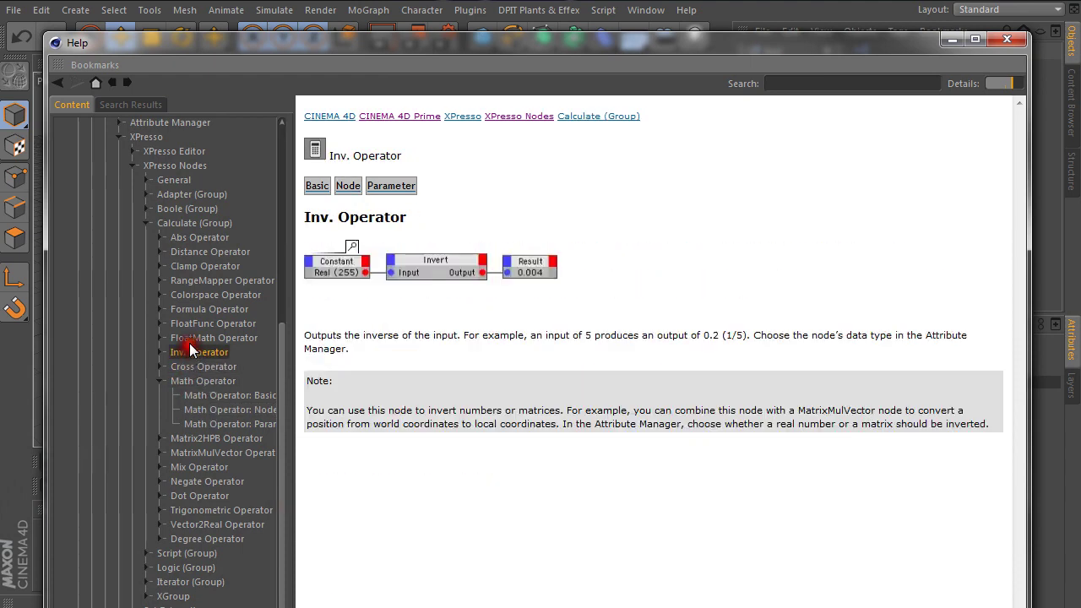
click(197, 339)
click(199, 325)
click(207, 311)
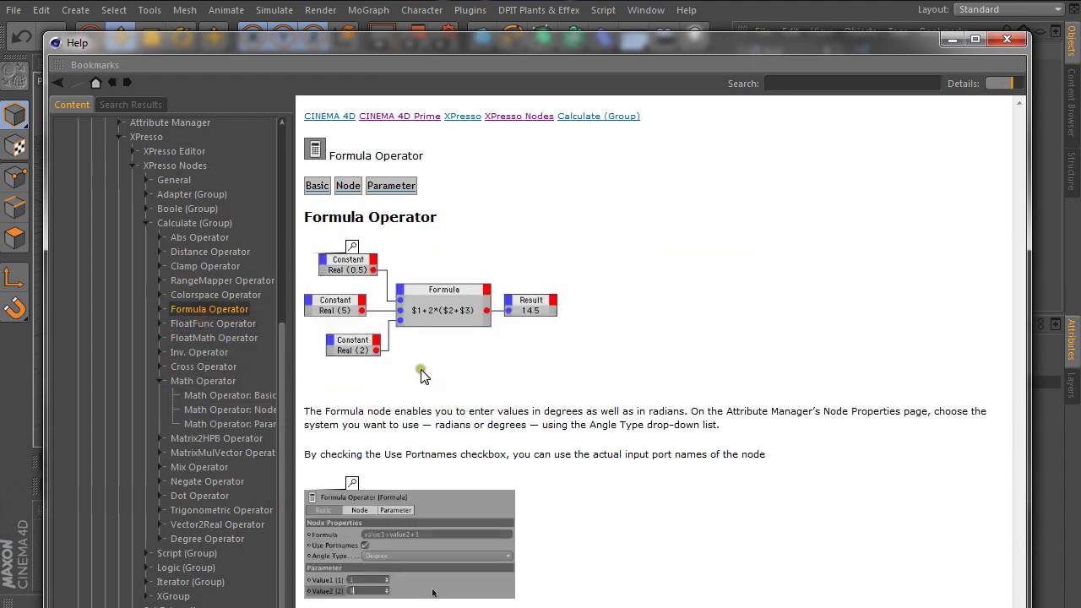
click(469, 545)
drag(754, 243, 965, 32)
click(1002, 40)
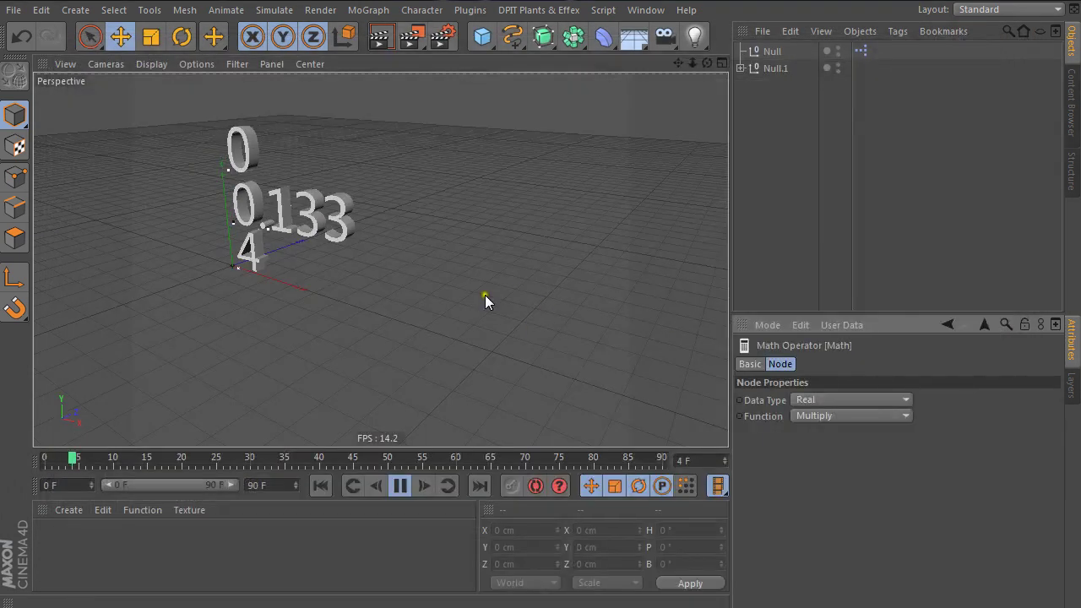